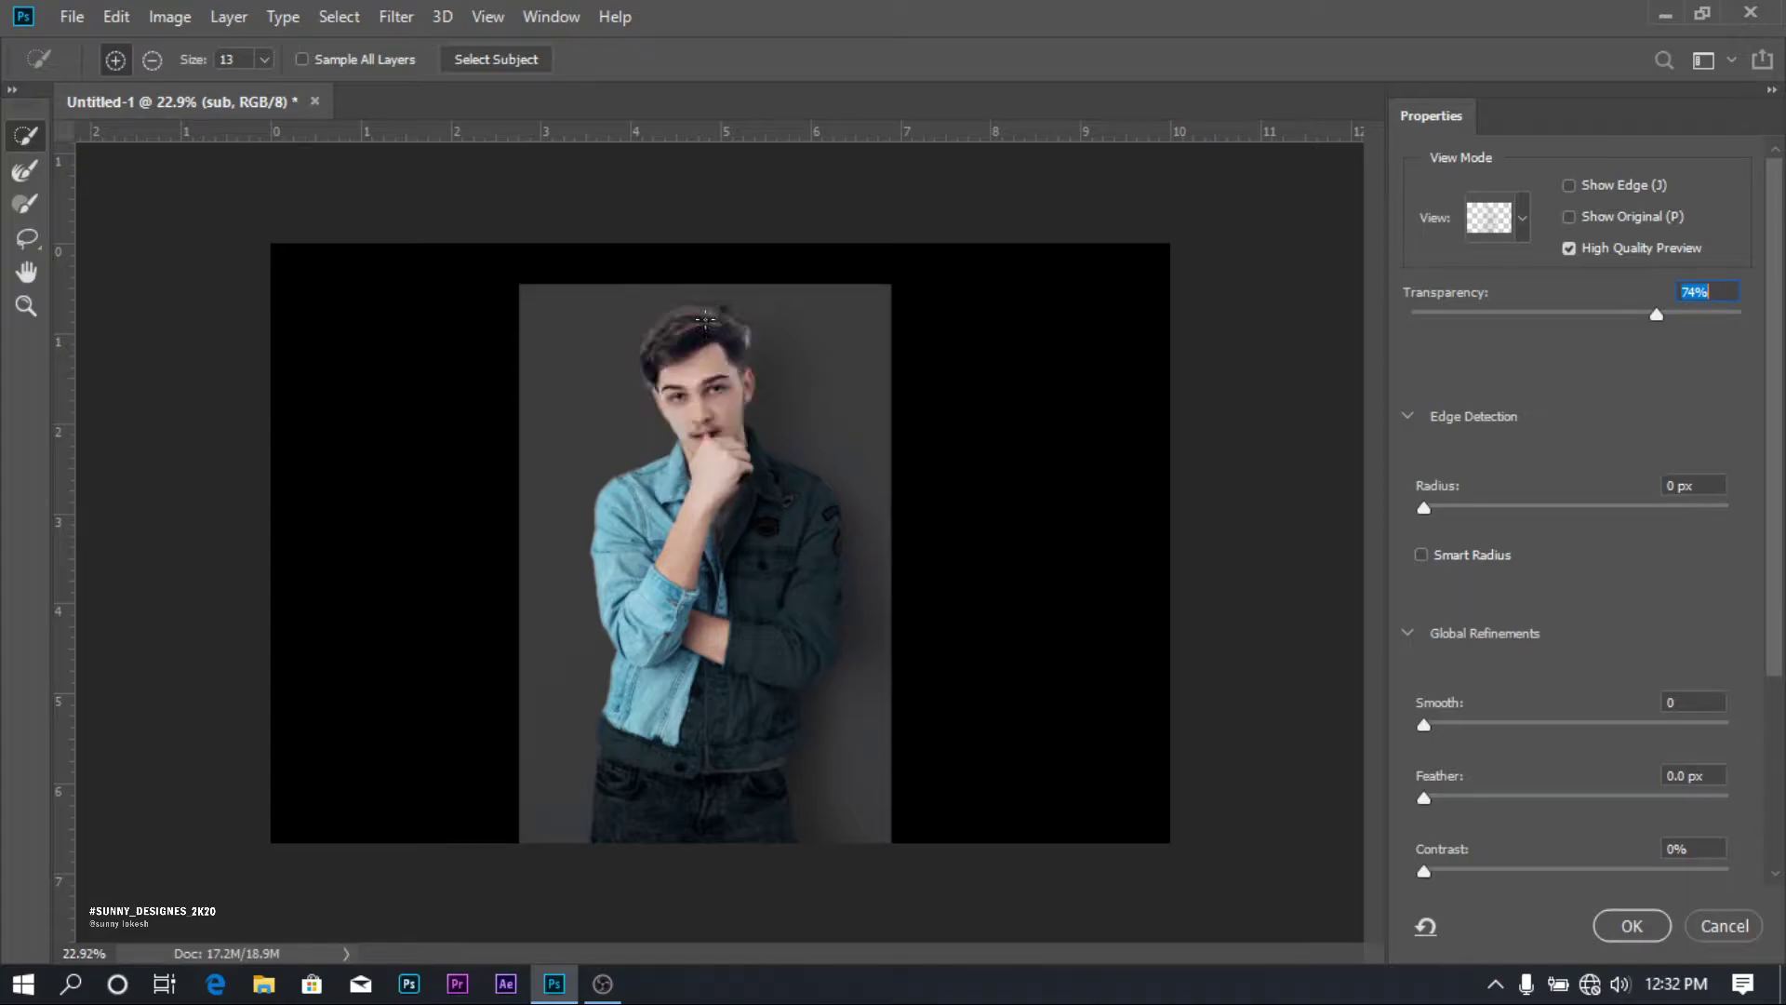
Add the rest of the man's jacket and jeans to the selection, and refine the edges of his hair with the Refine Edge Brush.
{"action": "mouse_move", "coordinate": [740, 443]}
{"action": "left_mouse_down"}
{"action": "mouse_move", "coordinate": [812, 548]}
{"action": "mouse_move", "coordinate": [814, 621]}
{"action": "mouse_move", "coordinate": [705, 823]}
{"action": "mouse_move", "coordinate": [631, 863]}
{"action": "mouse_move", "coordinate": [600, 783]}
{"action": "mouse_move", "coordinate": [733, 712]}
{"action": "mouse_move", "coordinate": [762, 843]}
{"action": "left_mouse_up"}
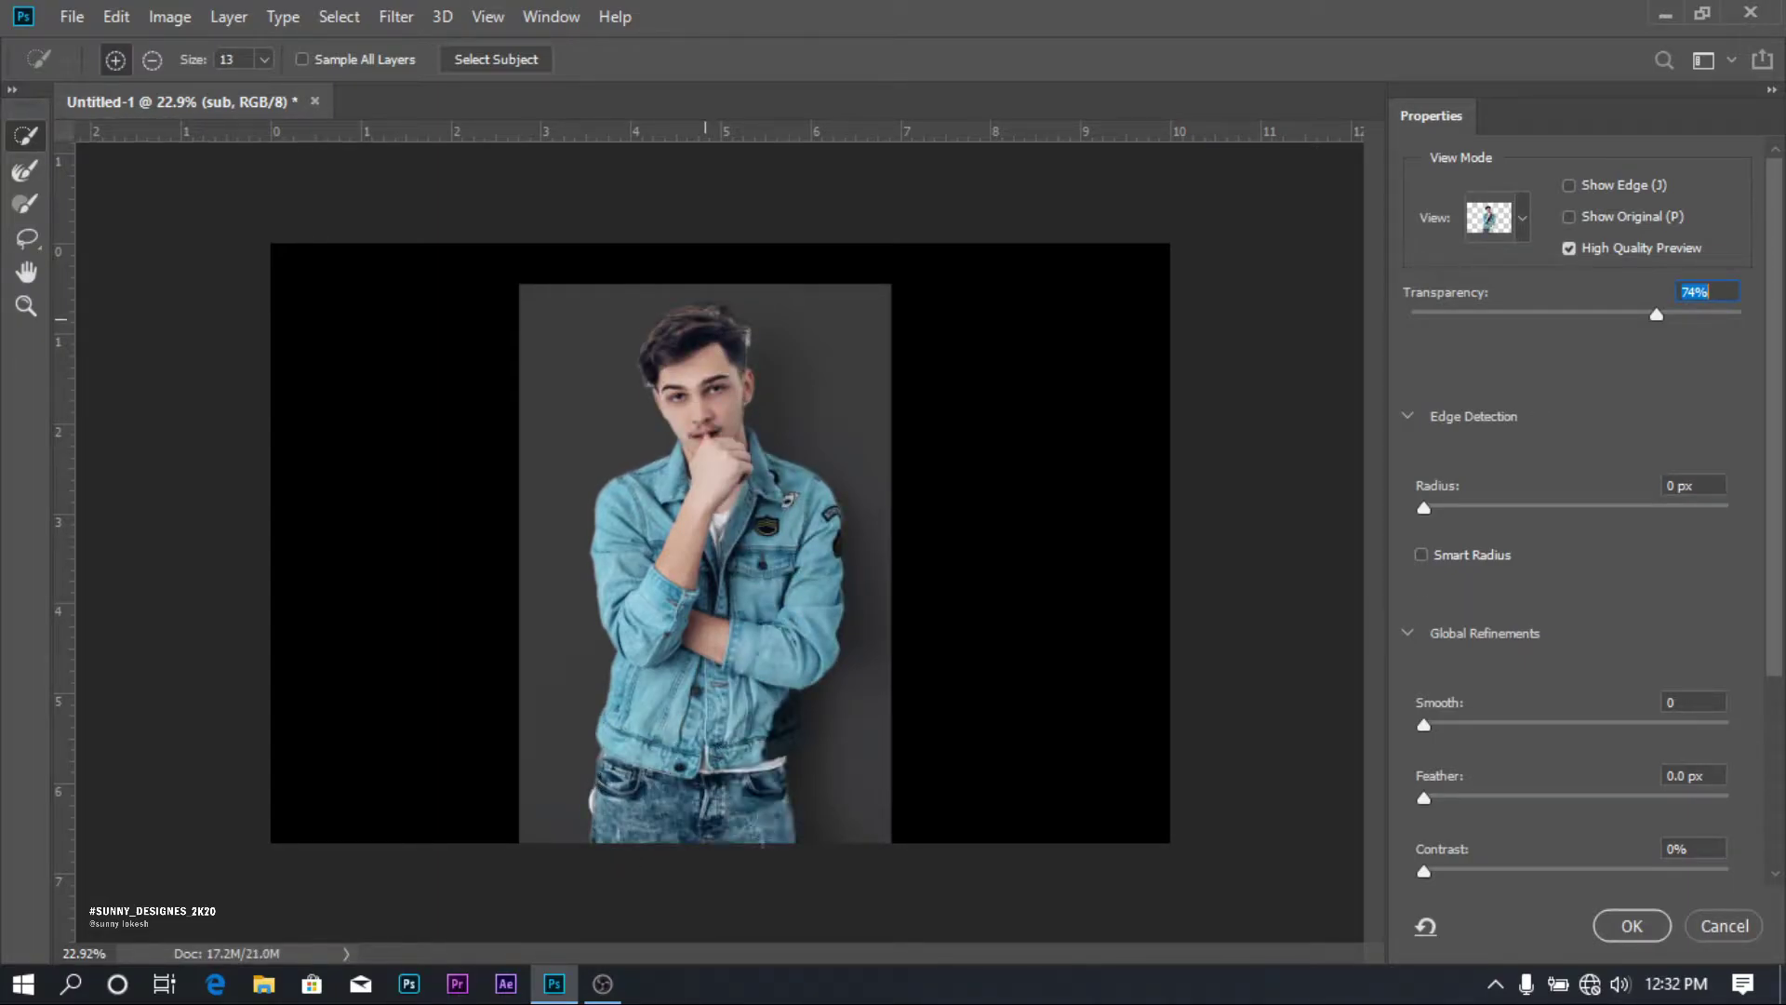
{"action": "scroll", "coordinate": [789, 689], "scroll_direction": "up", "scroll_amount": 5}
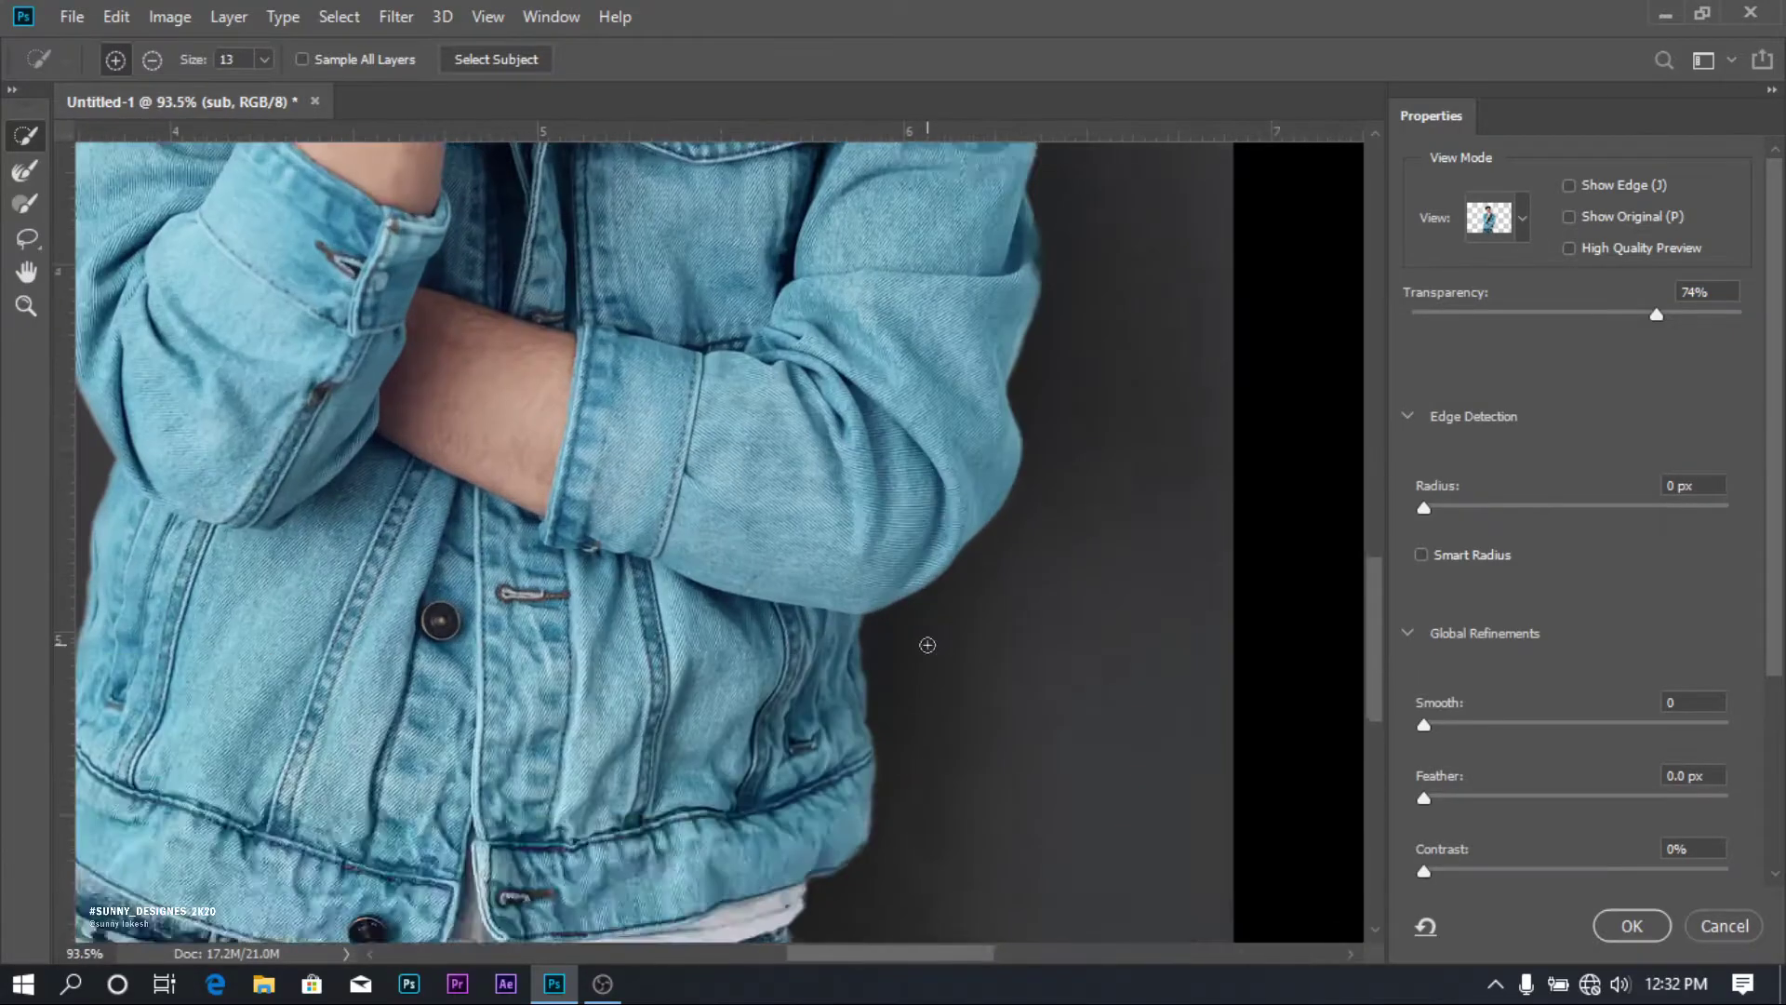
{"action": "scroll", "coordinate": [1014, 390], "scroll_direction": "up", "scroll_amount": 10}
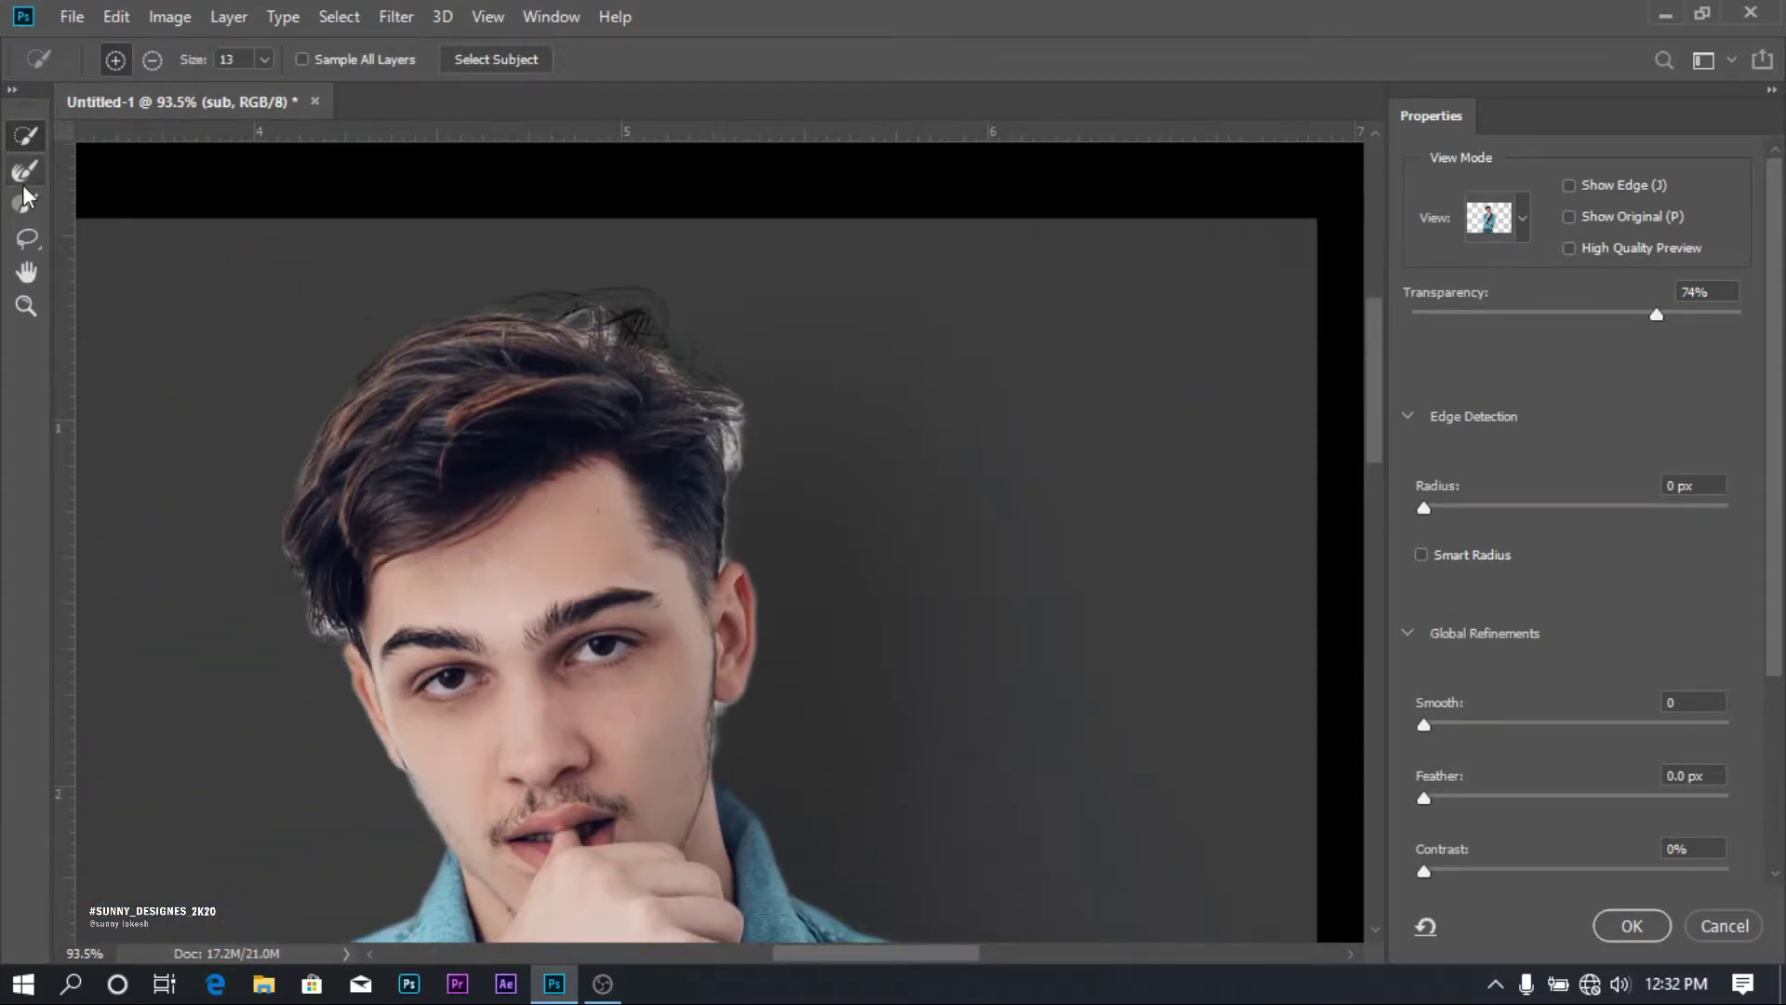
{"action": "key", "text": "r"}
{"action": "left_click_drag", "start_coordinate": [674, 365], "coordinate": [521, 317]}
{"action": "scroll", "coordinate": [576, 464], "scroll_direction": "down", "scroll_amount": 5}
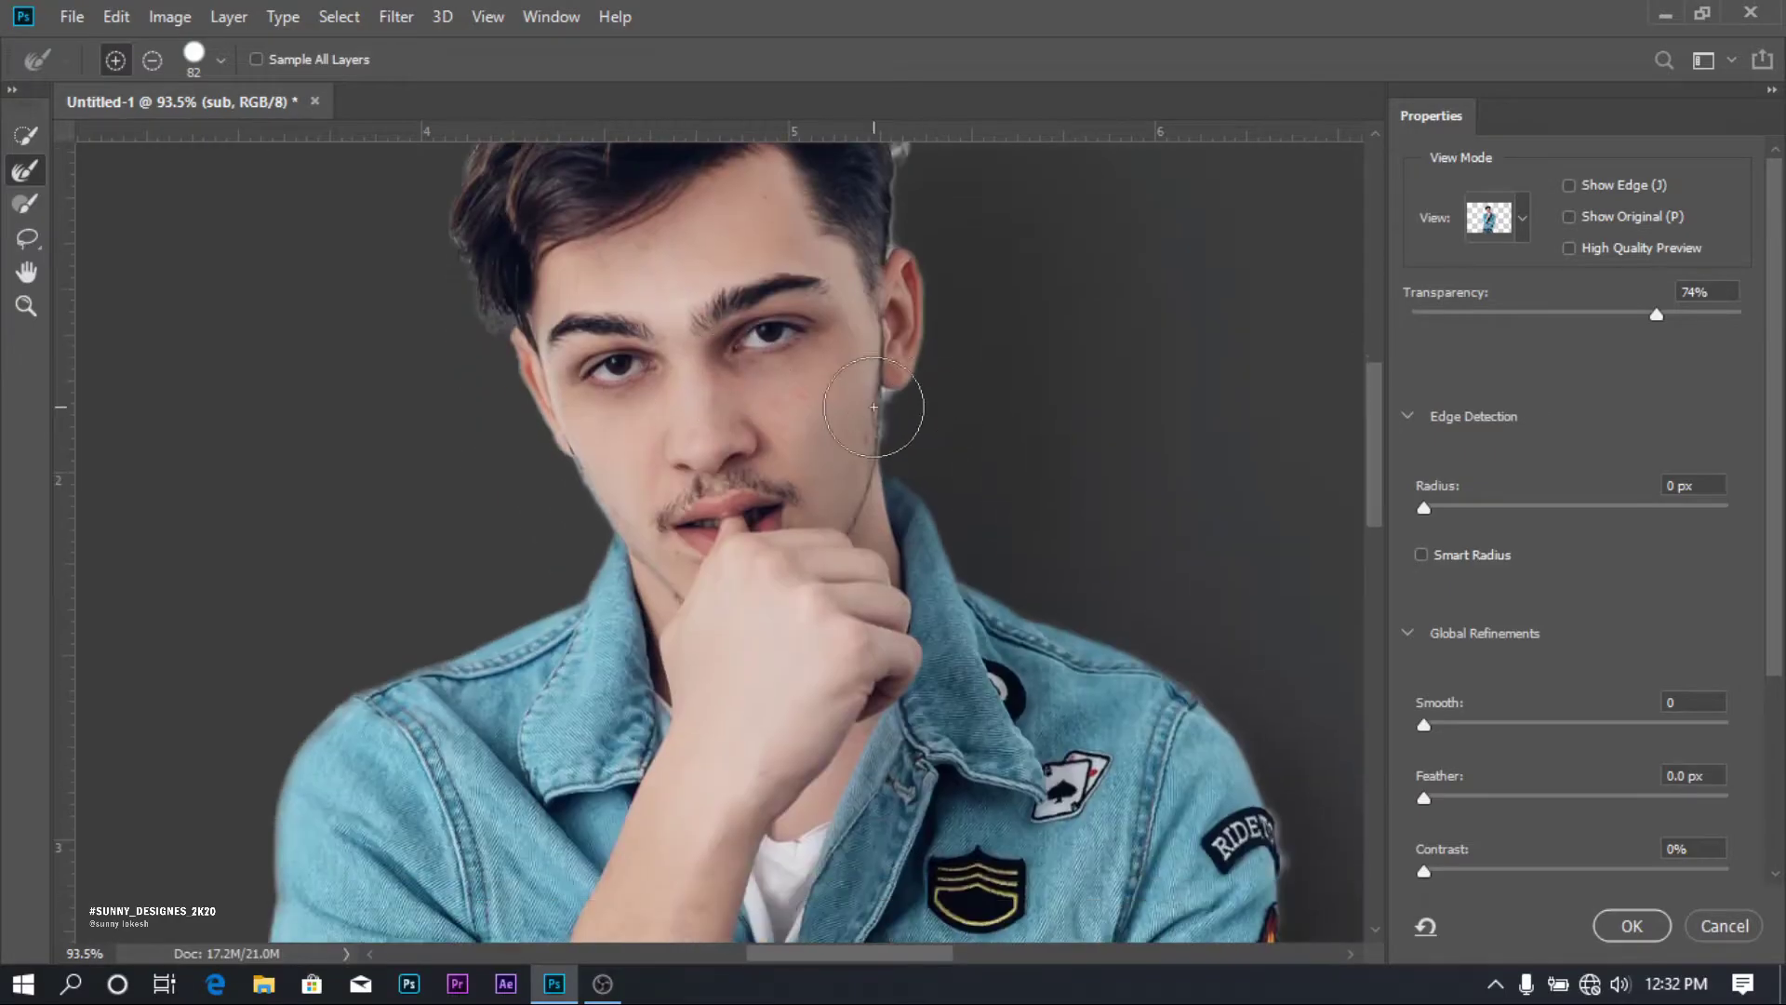
Refine the selection edge along the man's shoulder and the outer edge of the patched jacket sleeve.
{"action": "scroll", "coordinate": [576, 465], "scroll_direction": "down", "scroll_amount": 7}
{"action": "scroll", "coordinate": [576, 465], "scroll_direction": "right", "scroll_amount": 3}
{"action": "scroll", "coordinate": [1113, 435], "scroll_direction": "up", "scroll_amount": 3}
{"action": "scroll", "coordinate": [1128, 456], "scroll_direction": "down", "scroll_amount": 2}
{"action": "left_click_drag", "start_coordinate": [1115, 437], "coordinate": [1057, 417]}
{"action": "scroll", "coordinate": [1108, 428], "scroll_direction": "up", "scroll_amount": 5}
{"action": "scroll", "coordinate": [1108, 419], "scroll_direction": "down", "scroll_amount": 8}
{"action": "scroll", "coordinate": [1246, 502], "scroll_direction": "up", "scroll_amount": 5}
Clean up the cut-out edge along the jacket hem and both sides of the jeans with the Brush tool.
{"action": "key", "text": "b"}
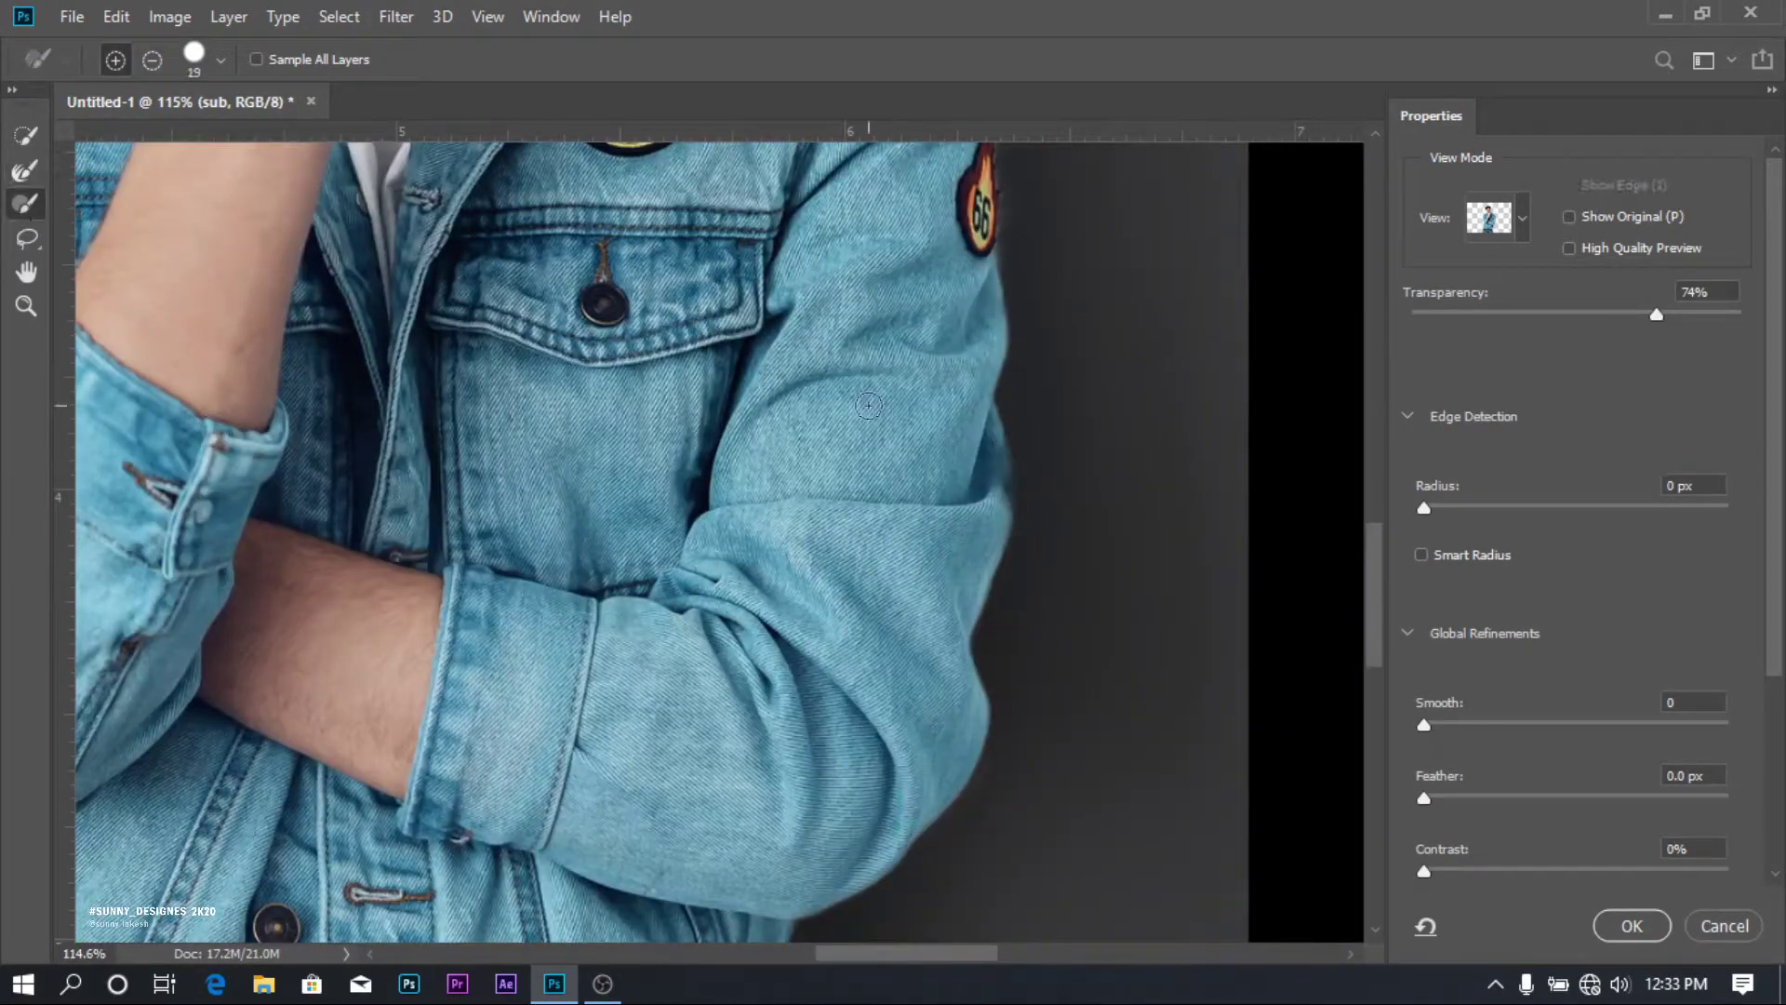
{"action": "scroll", "coordinate": [971, 527], "scroll_direction": "down", "scroll_amount": 5}
{"action": "scroll", "coordinate": [497, 444], "scroll_direction": "up", "scroll_amount": 3}
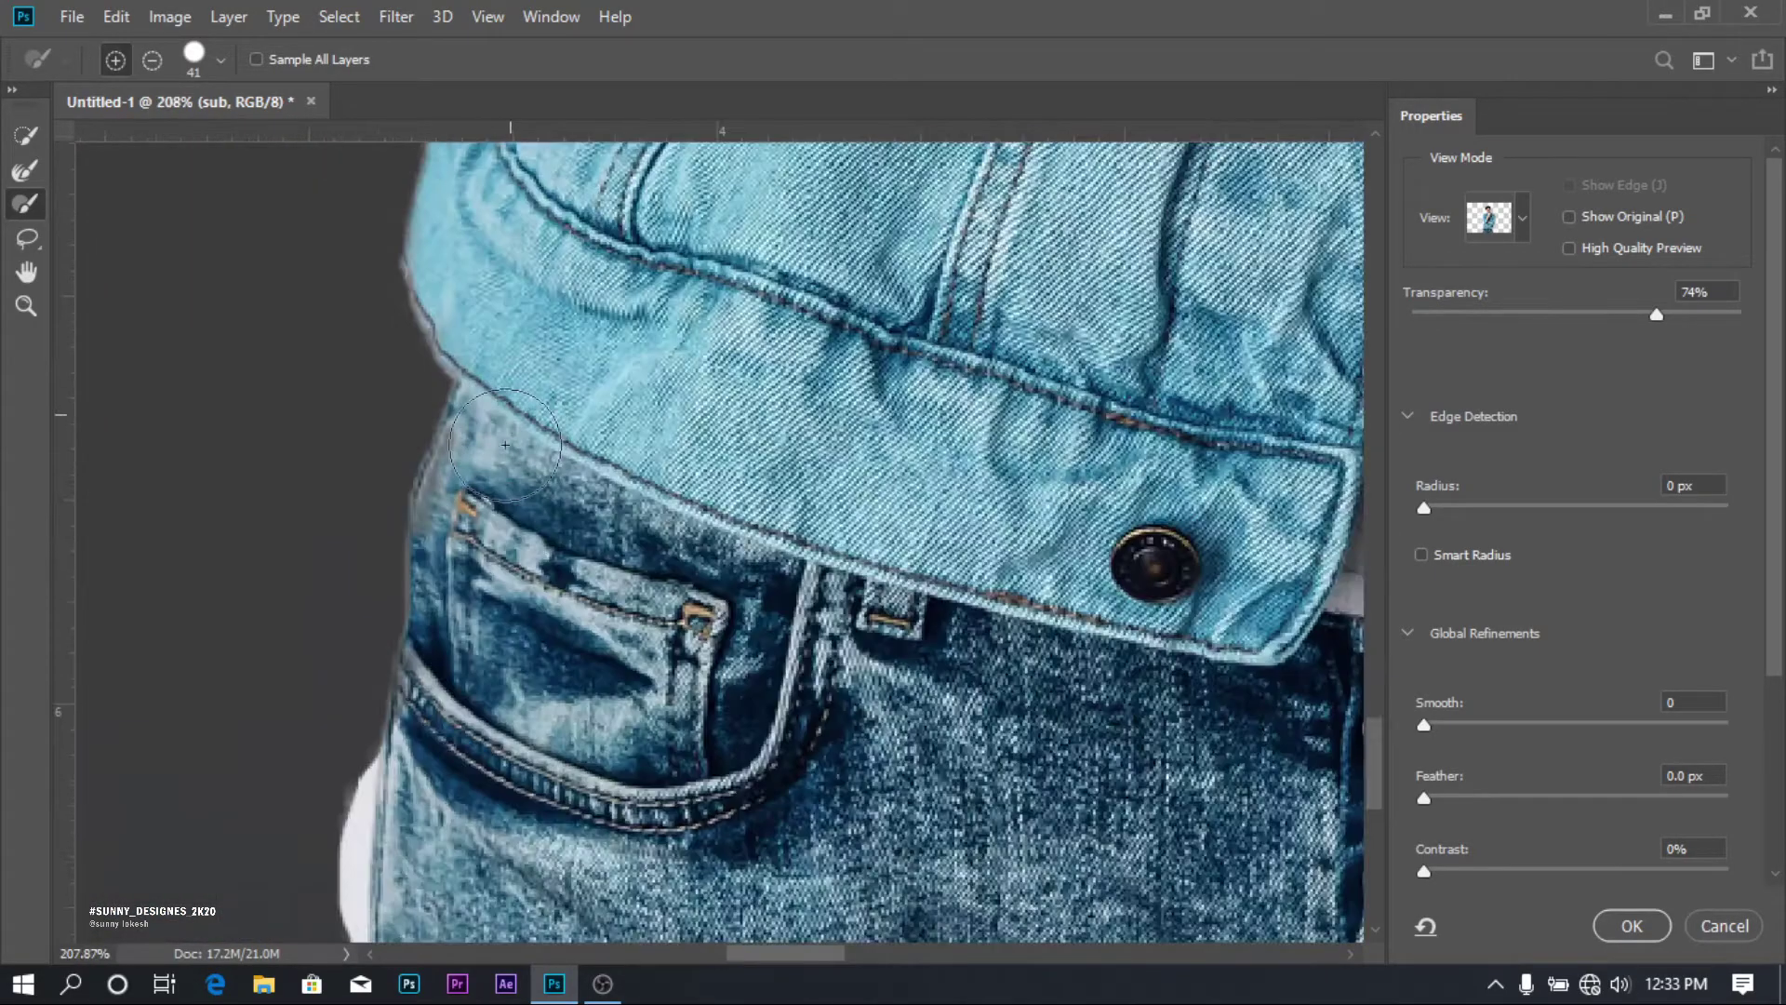
{"action": "scroll", "coordinate": [837, 391], "scroll_direction": "down", "scroll_amount": 4}
{"action": "scroll", "coordinate": [1054, 430], "scroll_direction": "up", "scroll_amount": 2}
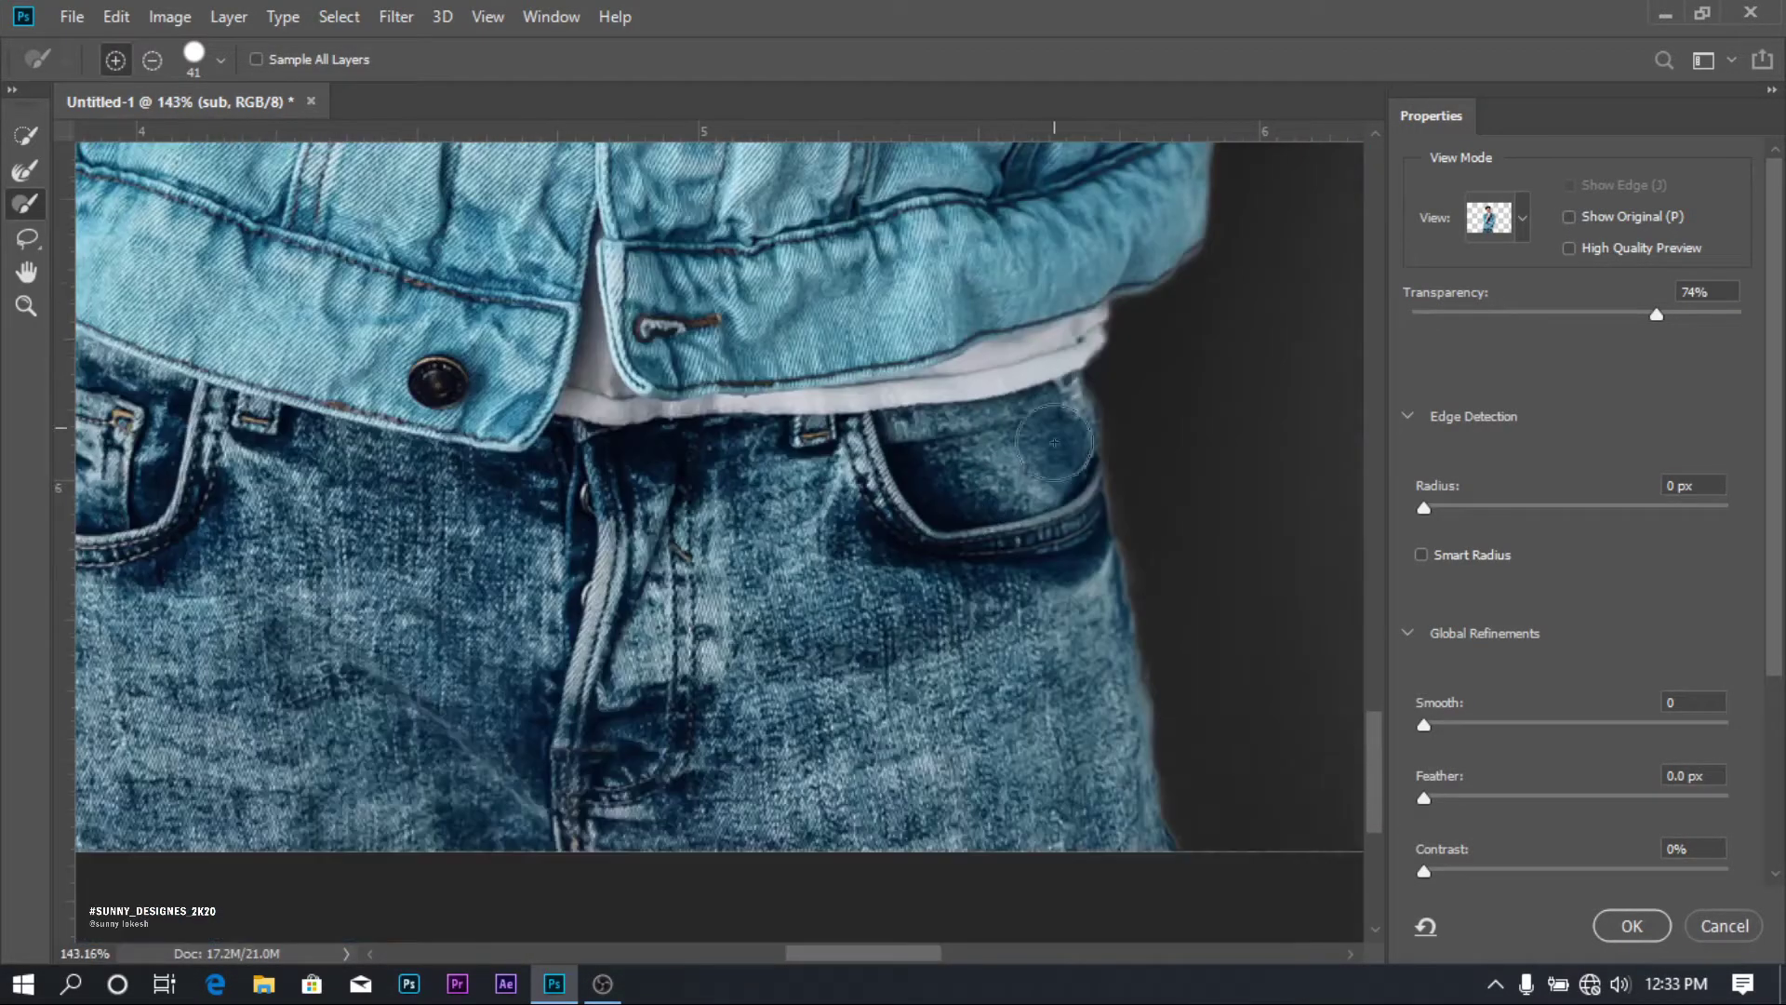
{"action": "scroll", "coordinate": [1103, 705], "scroll_direction": "down", "scroll_amount": 3}
{"action": "scroll", "coordinate": [239, 534], "scroll_direction": "up", "scroll_amount": 2}
Touch up the remaining fringe beside the left jeans pocket and around the hair, and complete the cut-out.
{"action": "key", "text": "r"}
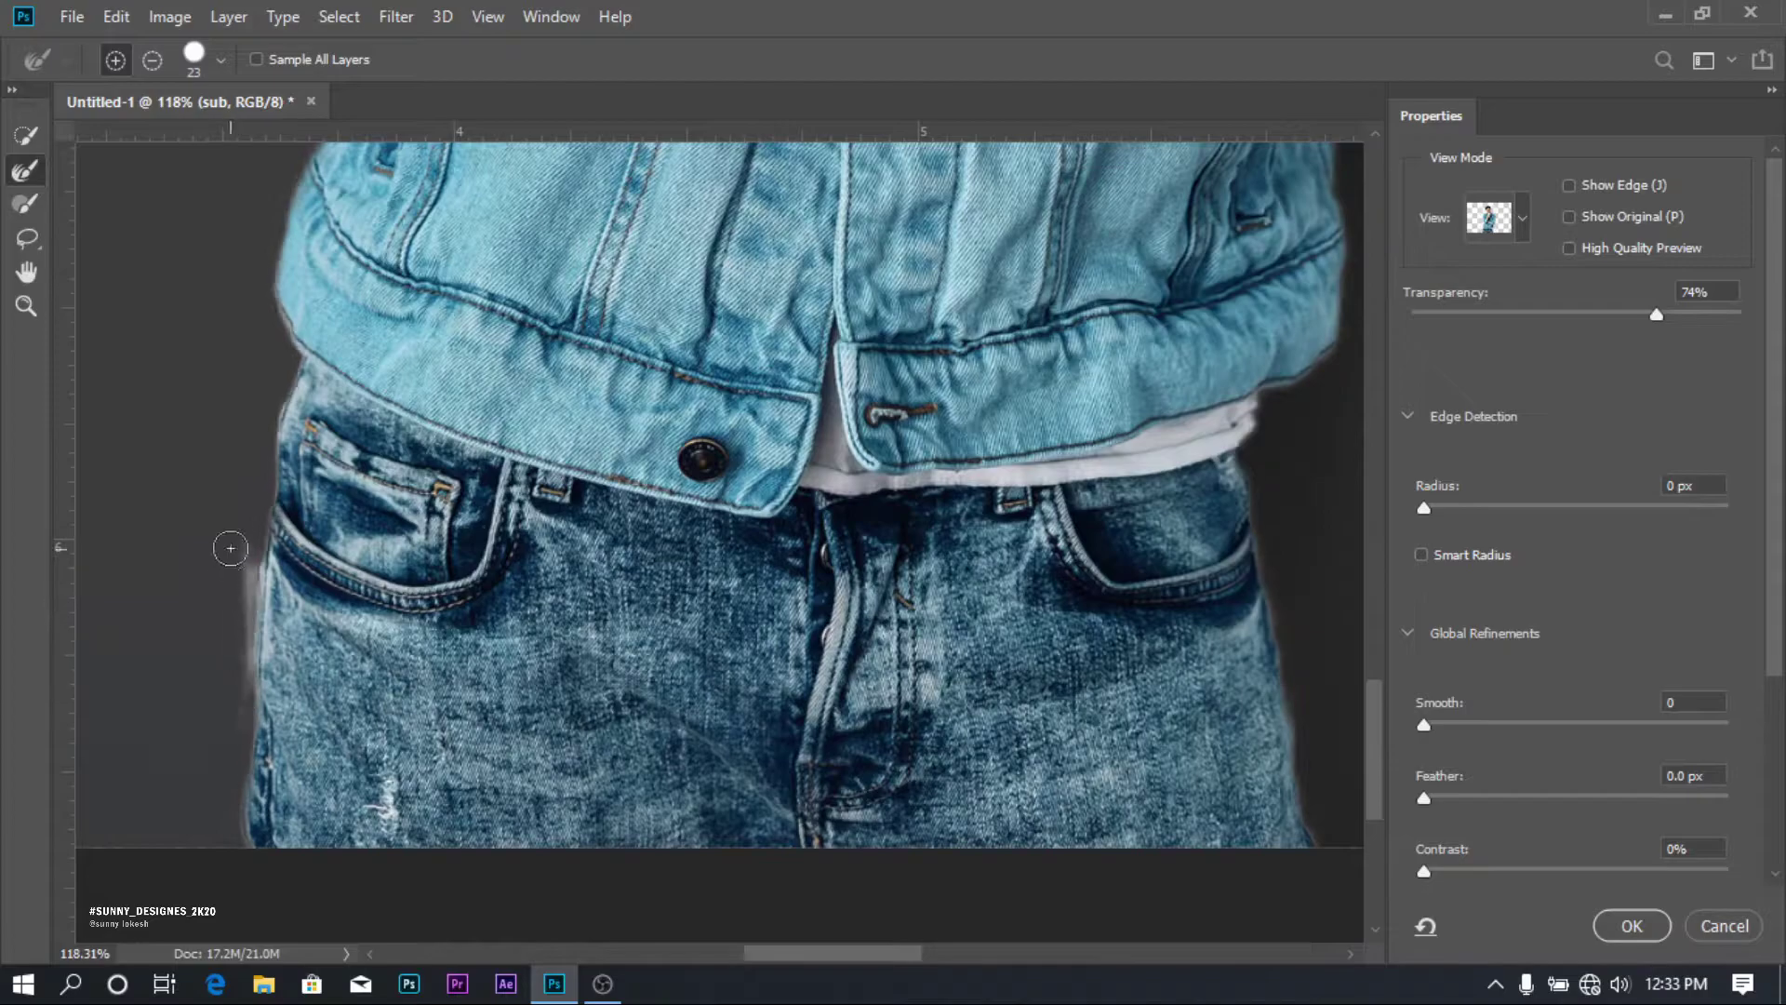
{"action": "key", "text": "w"}
{"action": "left_click_drag", "start_coordinate": [281, 615], "coordinate": [364, 511]}
{"action": "left_click", "coordinate": [37, 210]}
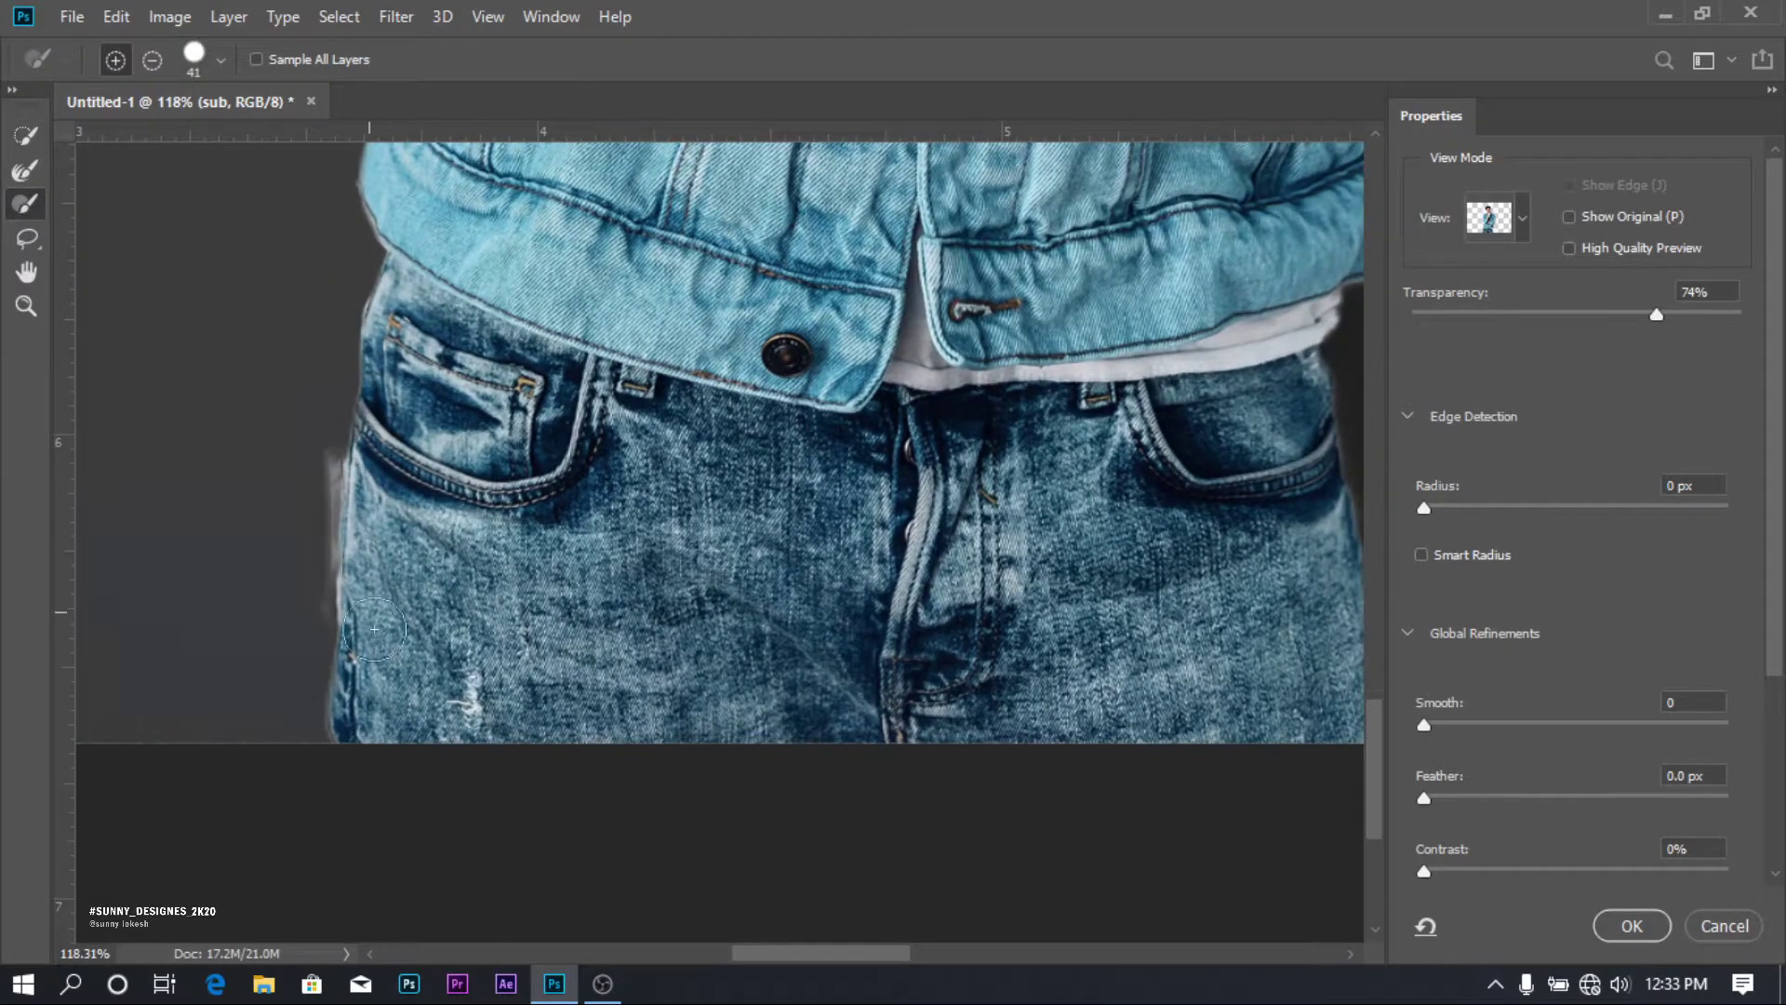
{"action": "scroll", "coordinate": [369, 611], "scroll_direction": "down", "scroll_amount": 4}
{"action": "scroll", "coordinate": [744, 372], "scroll_direction": "up", "scroll_amount": 4}
{"action": "key", "text": "r"}
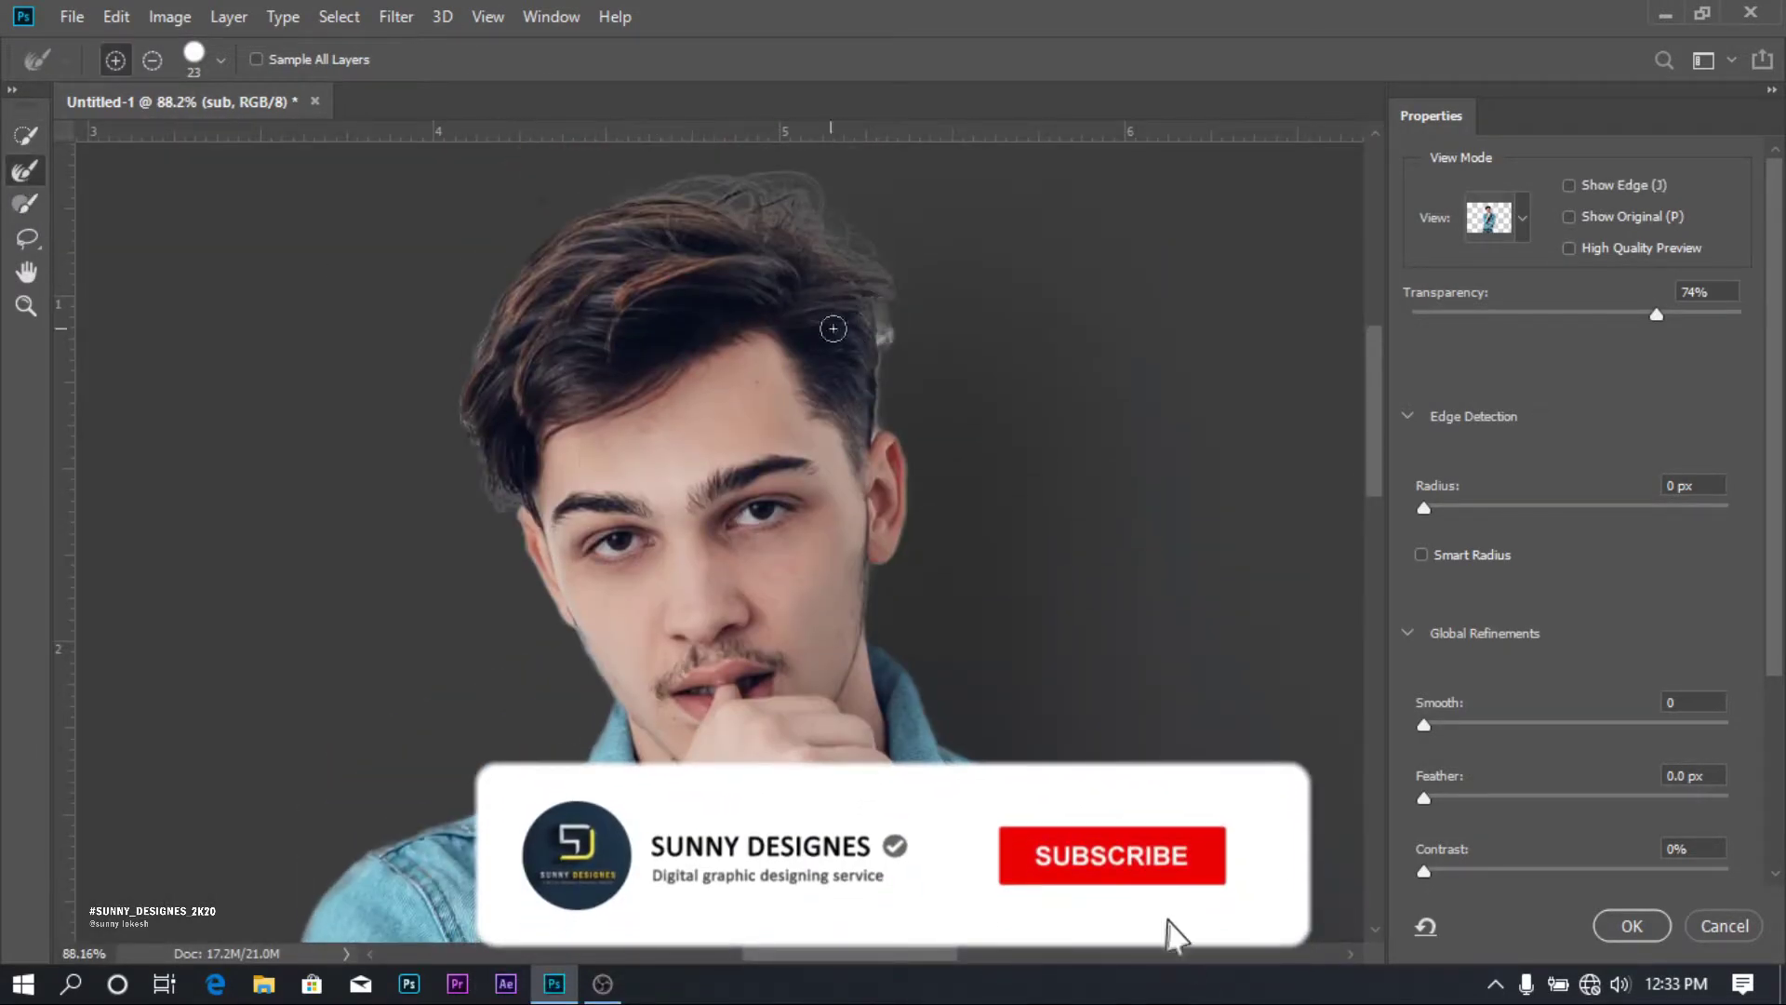
{"action": "scroll", "coordinate": [799, 323], "scroll_direction": "down", "scroll_amount": 5}
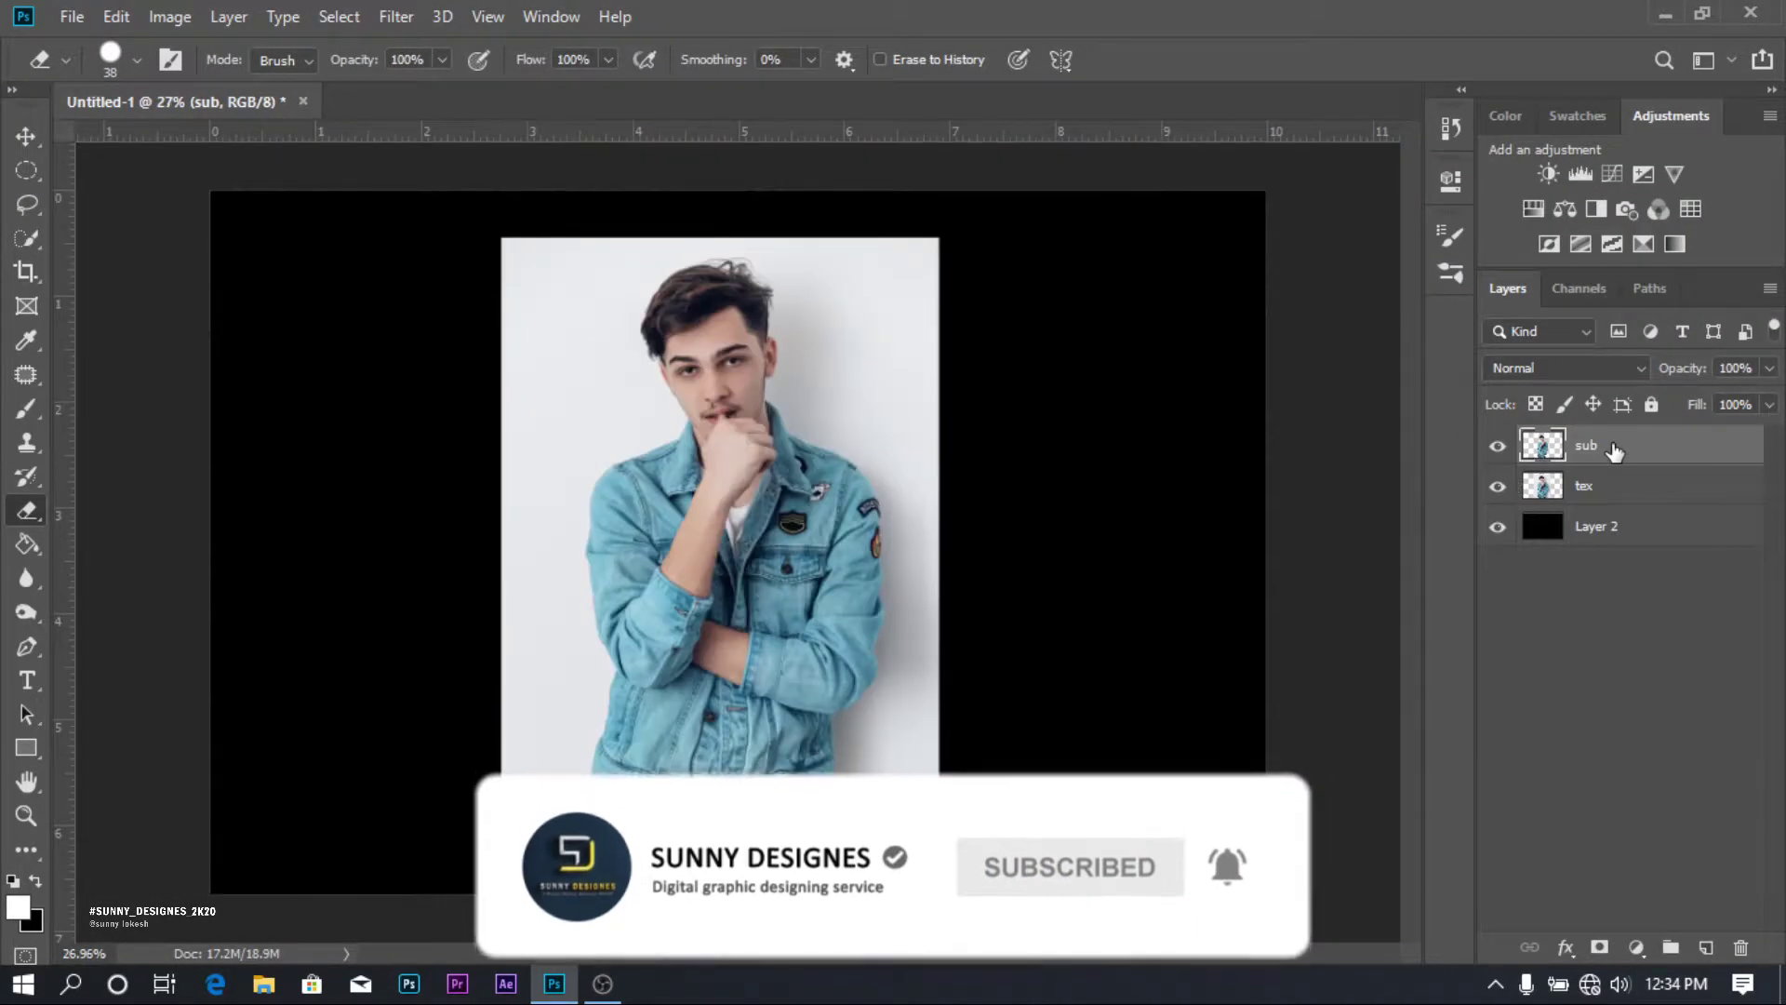
Scale the sub and tex layers together to 87.23% and place them centred on the canvas's lower edge.
{"action": "scroll", "coordinate": [800, 290], "scroll_direction": "down", "scroll_amount": 1}
{"action": "key", "text": "ctrl+t"}
{"action": "left_click_drag", "start_coordinate": [920, 266], "coordinate": [873, 345]}
{"action": "left_click_drag", "start_coordinate": [694, 591], "coordinate": [736, 592]}
{"action": "left_click", "coordinate": [1202, 59]}
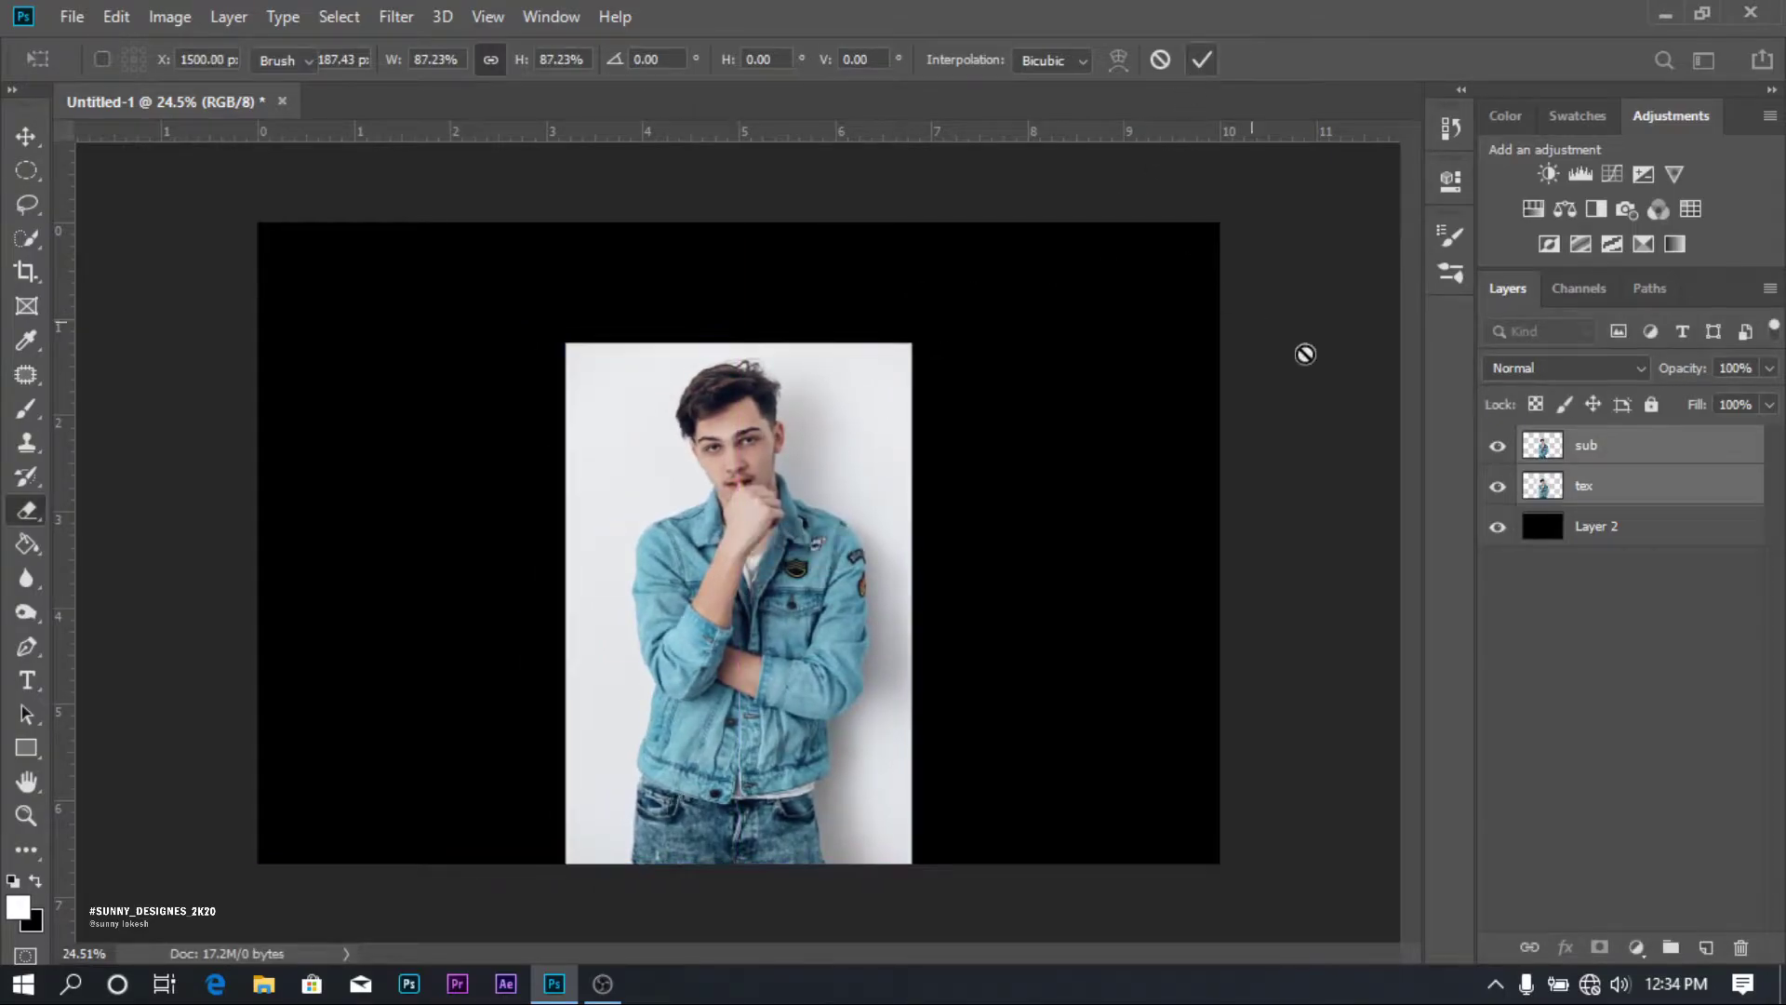
Hide the sub layer and make the tex layer active for the Clone Stamp tool.
{"action": "left_click", "coordinate": [1498, 446]}
{"action": "scroll", "coordinate": [1099, 494], "scroll_direction": "up", "scroll_amount": 2}
{"action": "scroll", "coordinate": [930, 502], "scroll_direction": "down", "scroll_amount": 2}
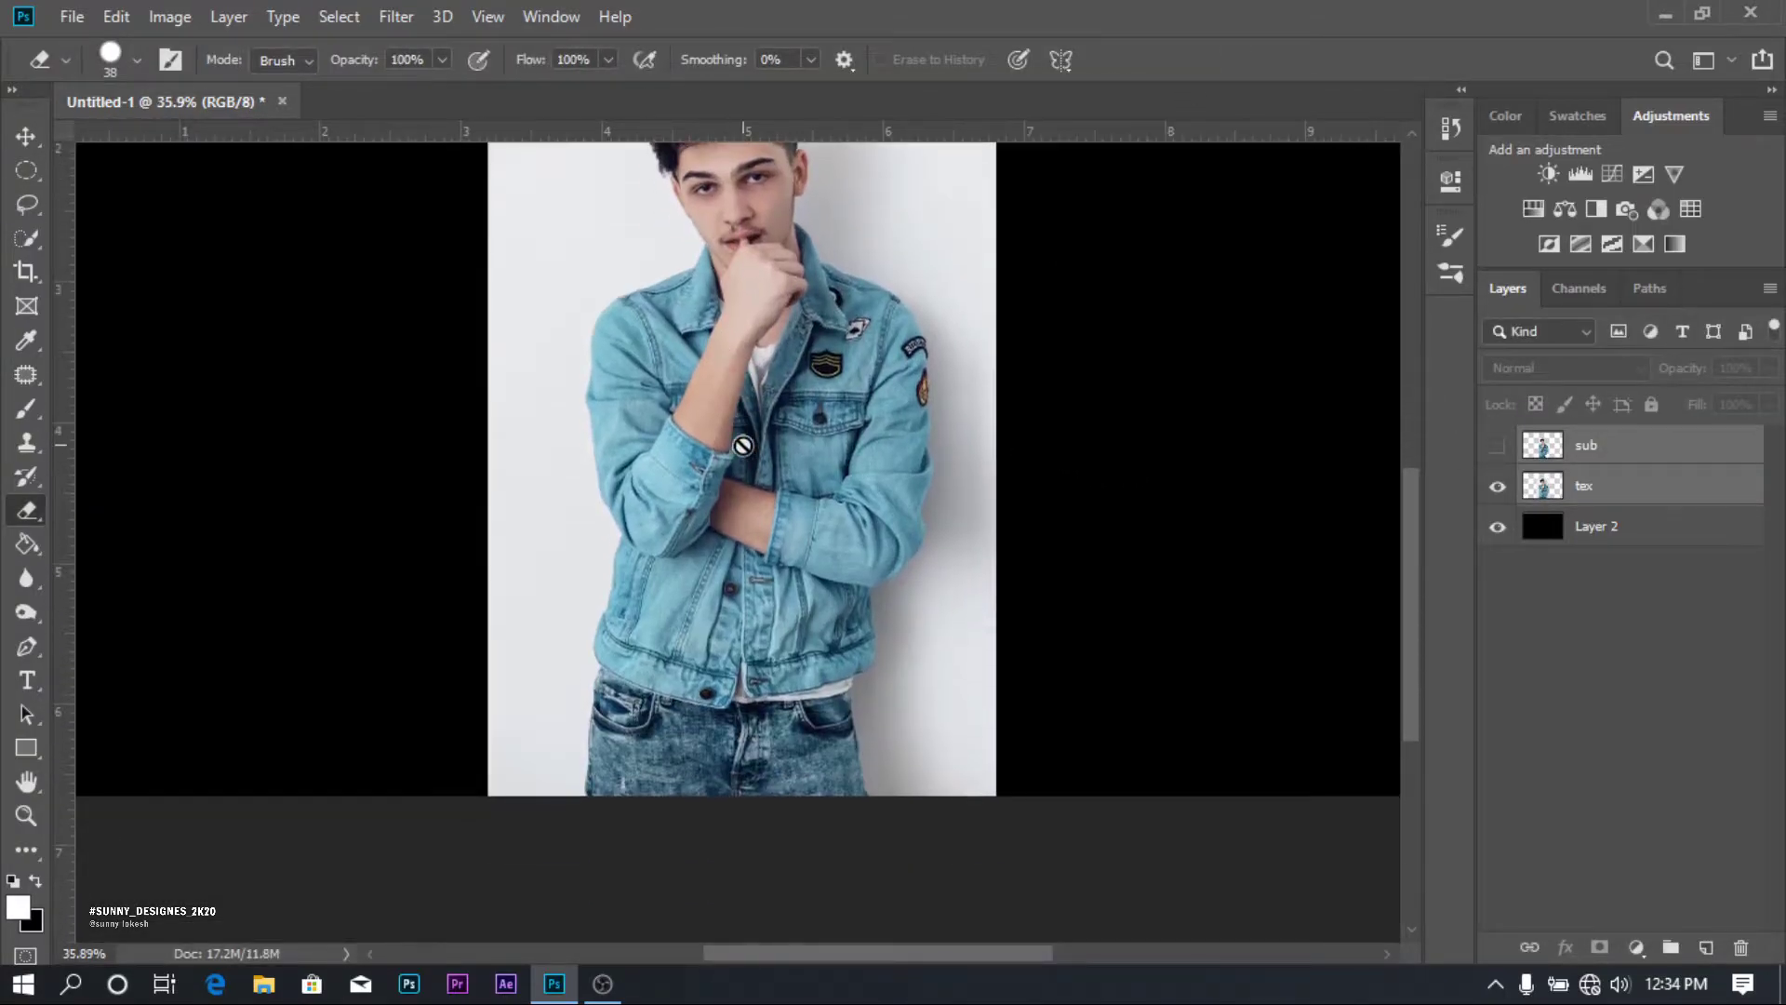
{"action": "scroll", "coordinate": [741, 511], "scroll_direction": "up", "scroll_amount": 1}
{"action": "scroll", "coordinate": [742, 511], "scroll_direction": "up", "scroll_amount": 1}
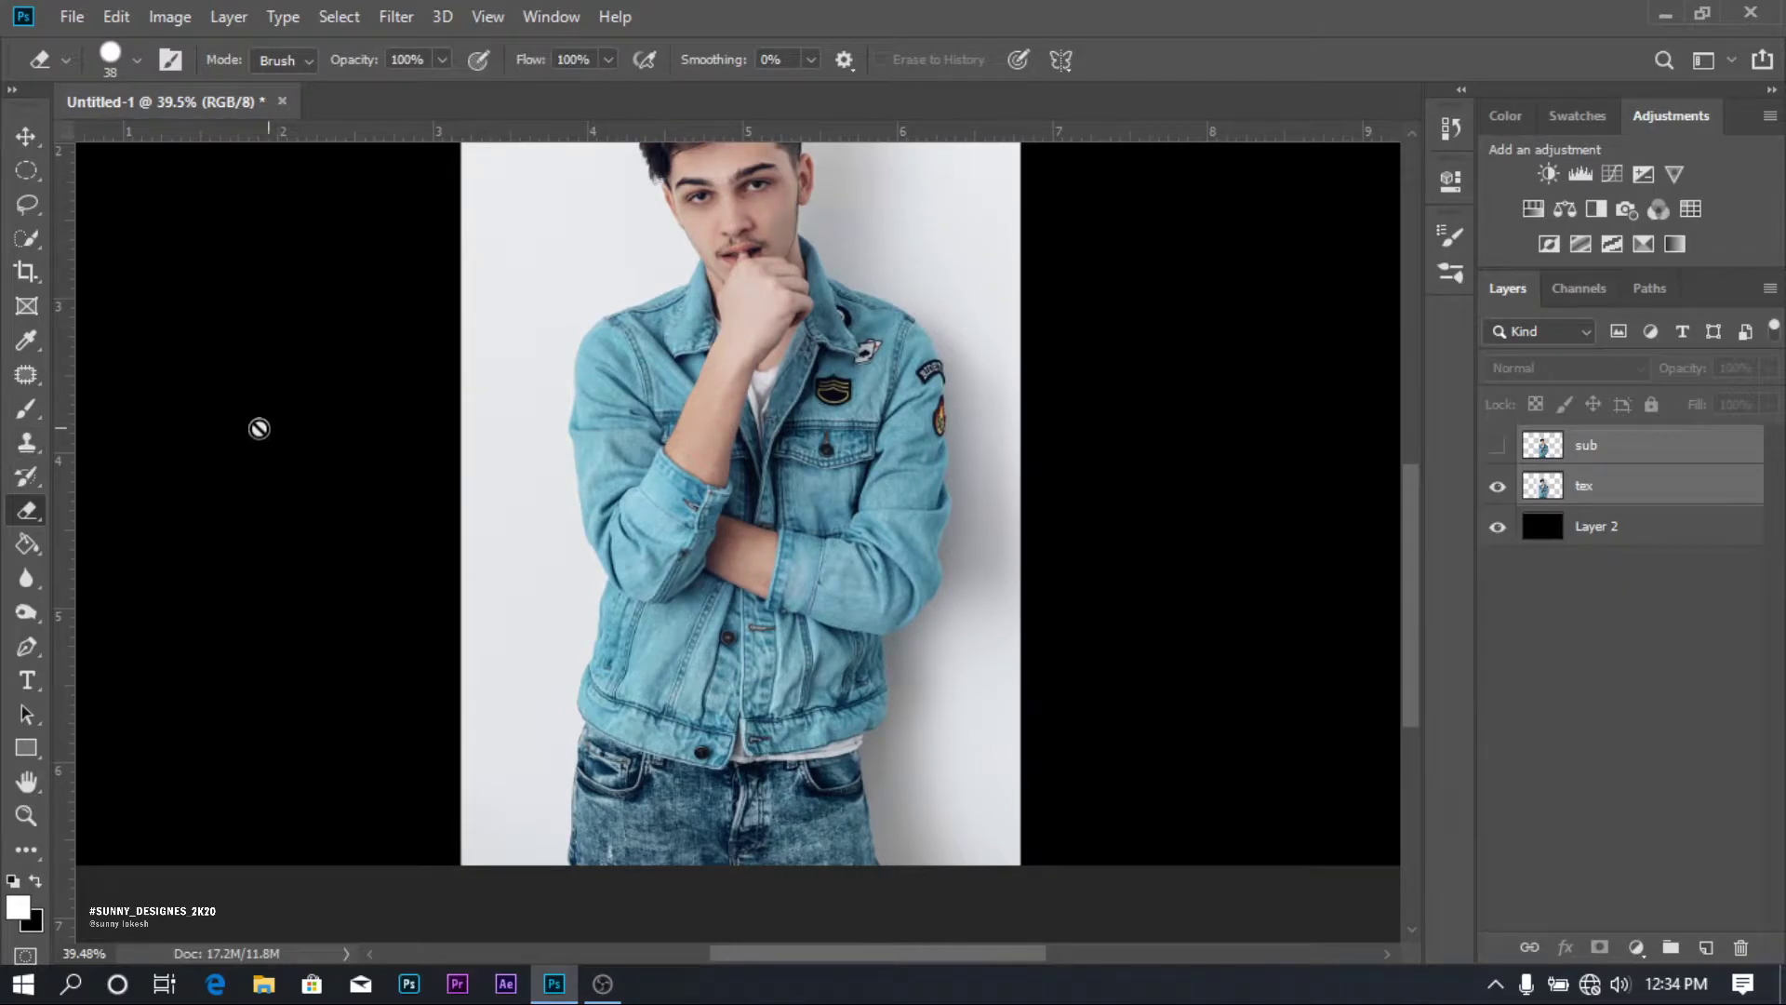
{"action": "left_click", "coordinate": [28, 444]}
{"action": "scroll", "coordinate": [617, 502], "scroll_direction": "up", "scroll_amount": 2}
{"action": "scroll", "coordinate": [707, 521], "scroll_direction": "down", "scroll_amount": 1}
{"action": "left_click", "coordinate": [1657, 485]}
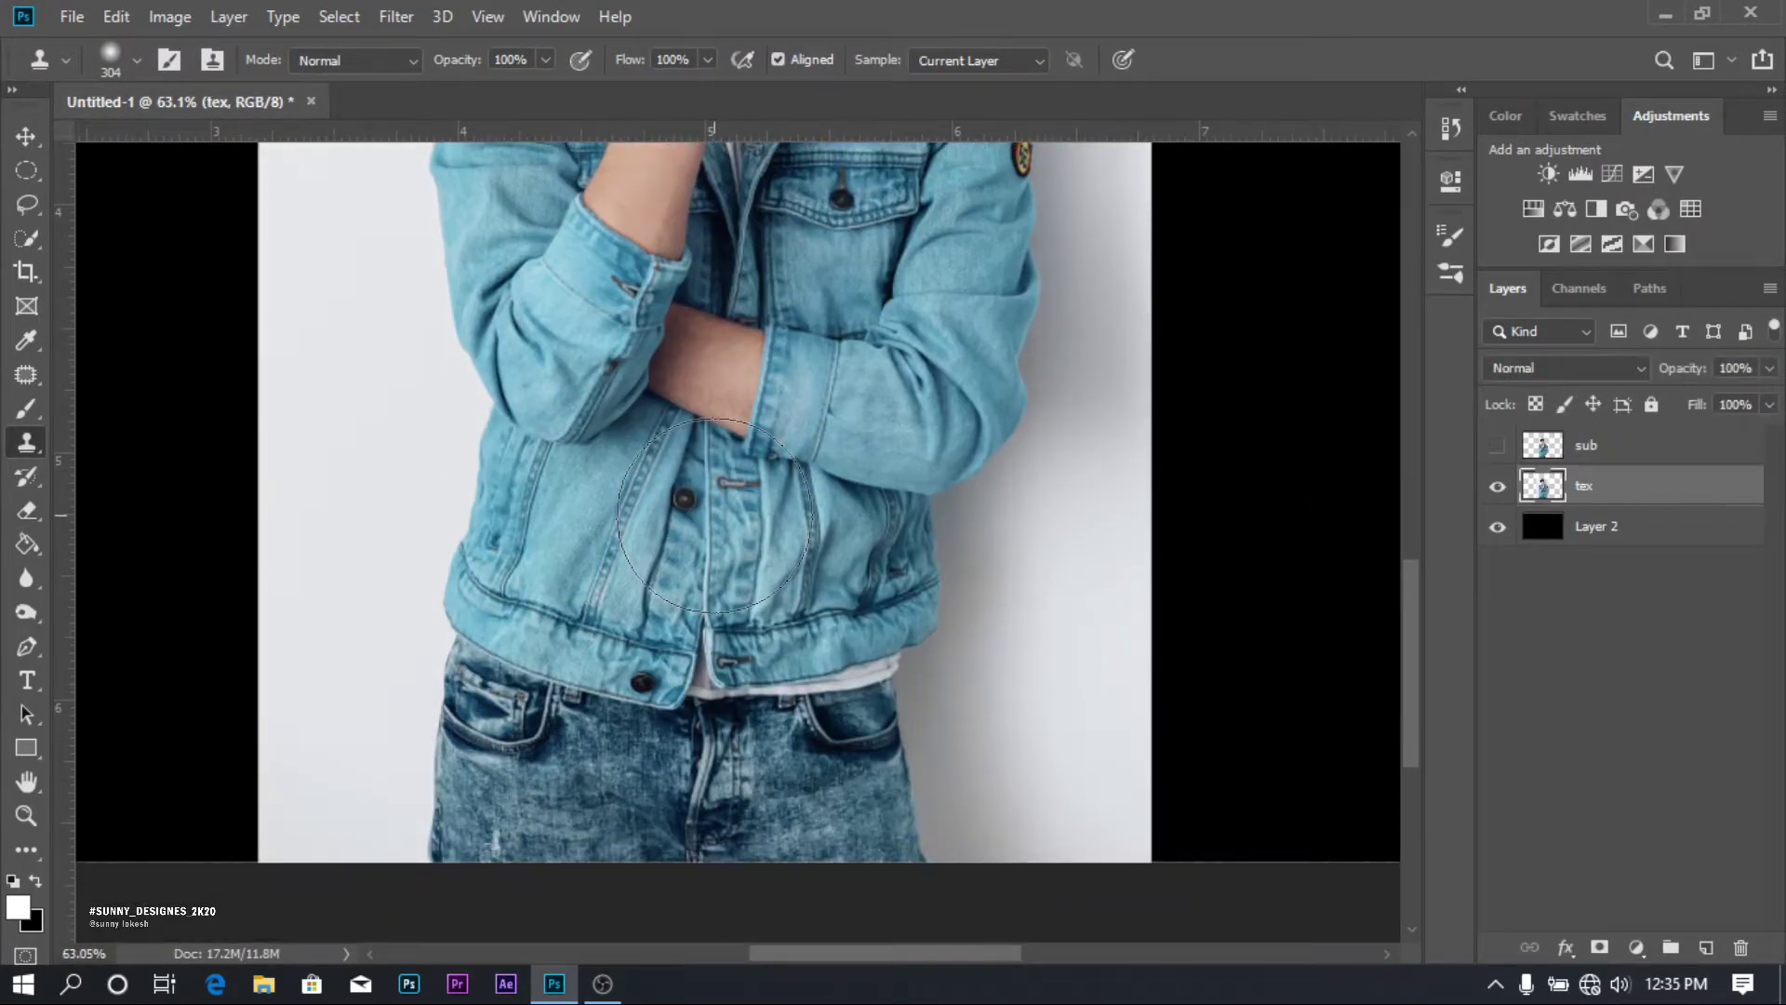
Clone denim texture from the jacket and jeans over the photo's left half and across the lower-left black background.
{"action": "mouse_move", "coordinate": [672, 718]}
{"action": "left_mouse_down"}
{"action": "mouse_move", "coordinate": [702, 717]}
{"action": "mouse_move", "coordinate": [667, 717]}
{"action": "left_mouse_up"}
{"action": "left_click_drag", "start_coordinate": [769, 456], "coordinate": [693, 317]}
{"action": "scroll", "coordinate": [693, 316], "scroll_direction": "up", "scroll_amount": 2}
{"action": "mouse_move", "coordinate": [670, 642]}
{"action": "left_mouse_down"}
{"action": "mouse_move", "coordinate": [575, 483]}
{"action": "mouse_move", "coordinate": [549, 456]}
{"action": "left_mouse_up"}
{"action": "left_click", "coordinate": [623, 688], "text": "alt"}
{"action": "mouse_move", "coordinate": [622, 688]}
{"action": "left_mouse_down"}
{"action": "mouse_move", "coordinate": [538, 617]}
{"action": "mouse_move", "coordinate": [547, 556]}
{"action": "left_mouse_up"}
{"action": "left_click_drag", "start_coordinate": [542, 437], "coordinate": [409, 344]}
{"action": "scroll", "coordinate": [497, 391], "scroll_direction": "down", "scroll_amount": 2}
{"action": "mouse_move", "coordinate": [531, 502]}
{"action": "left_mouse_down"}
{"action": "mouse_move", "coordinate": [478, 598]}
{"action": "mouse_move", "coordinate": [399, 578]}
{"action": "mouse_move", "coordinate": [379, 518]}
{"action": "mouse_move", "coordinate": [306, 508]}
{"action": "mouse_move", "coordinate": [251, 521]}
{"action": "mouse_move", "coordinate": [298, 530]}
{"action": "mouse_move", "coordinate": [214, 539]}
{"action": "left_mouse_up"}
{"action": "scroll", "coordinate": [279, 484], "scroll_direction": "down", "scroll_amount": 2}
{"action": "scroll", "coordinate": [232, 521], "scroll_direction": "up", "scroll_amount": 1}
{"action": "mouse_move", "coordinate": [619, 521]}
{"action": "left_mouse_down"}
{"action": "mouse_move", "coordinate": [418, 297]}
{"action": "mouse_move", "coordinate": [247, 287]}
{"action": "left_mouse_up"}
{"action": "scroll", "coordinate": [265, 381], "scroll_direction": "down", "scroll_amount": 2}
{"action": "scroll", "coordinate": [265, 381], "scroll_direction": "left", "scroll_amount": 1}
{"action": "scroll", "coordinate": [689, 310], "scroll_direction": "down", "scroll_amount": 2}
{"action": "mouse_move", "coordinate": [521, 242]}
{"action": "left_mouse_down"}
{"action": "mouse_move", "coordinate": [438, 338]}
{"action": "mouse_move", "coordinate": [447, 366]}
{"action": "mouse_move", "coordinate": [623, 297]}
{"action": "mouse_move", "coordinate": [438, 214]}
{"action": "mouse_move", "coordinate": [466, 418]}
{"action": "mouse_move", "coordinate": [307, 437]}
{"action": "left_mouse_up"}
{"action": "scroll", "coordinate": [529, 525], "scroll_direction": "down", "scroll_amount": 2}
{"action": "scroll", "coordinate": [528, 524], "scroll_direction": "up", "scroll_amount": 1}
{"action": "left_click_drag", "start_coordinate": [521, 596], "coordinate": [447, 651]}
Clone the denim texture over the photo's right half and across the lower-right black background.
{"action": "mouse_move", "coordinate": [875, 688]}
{"action": "left_mouse_down"}
{"action": "mouse_move", "coordinate": [804, 683]}
{"action": "mouse_move", "coordinate": [856, 744]}
{"action": "left_mouse_up"}
{"action": "left_click_drag", "start_coordinate": [857, 666], "coordinate": [949, 637]}
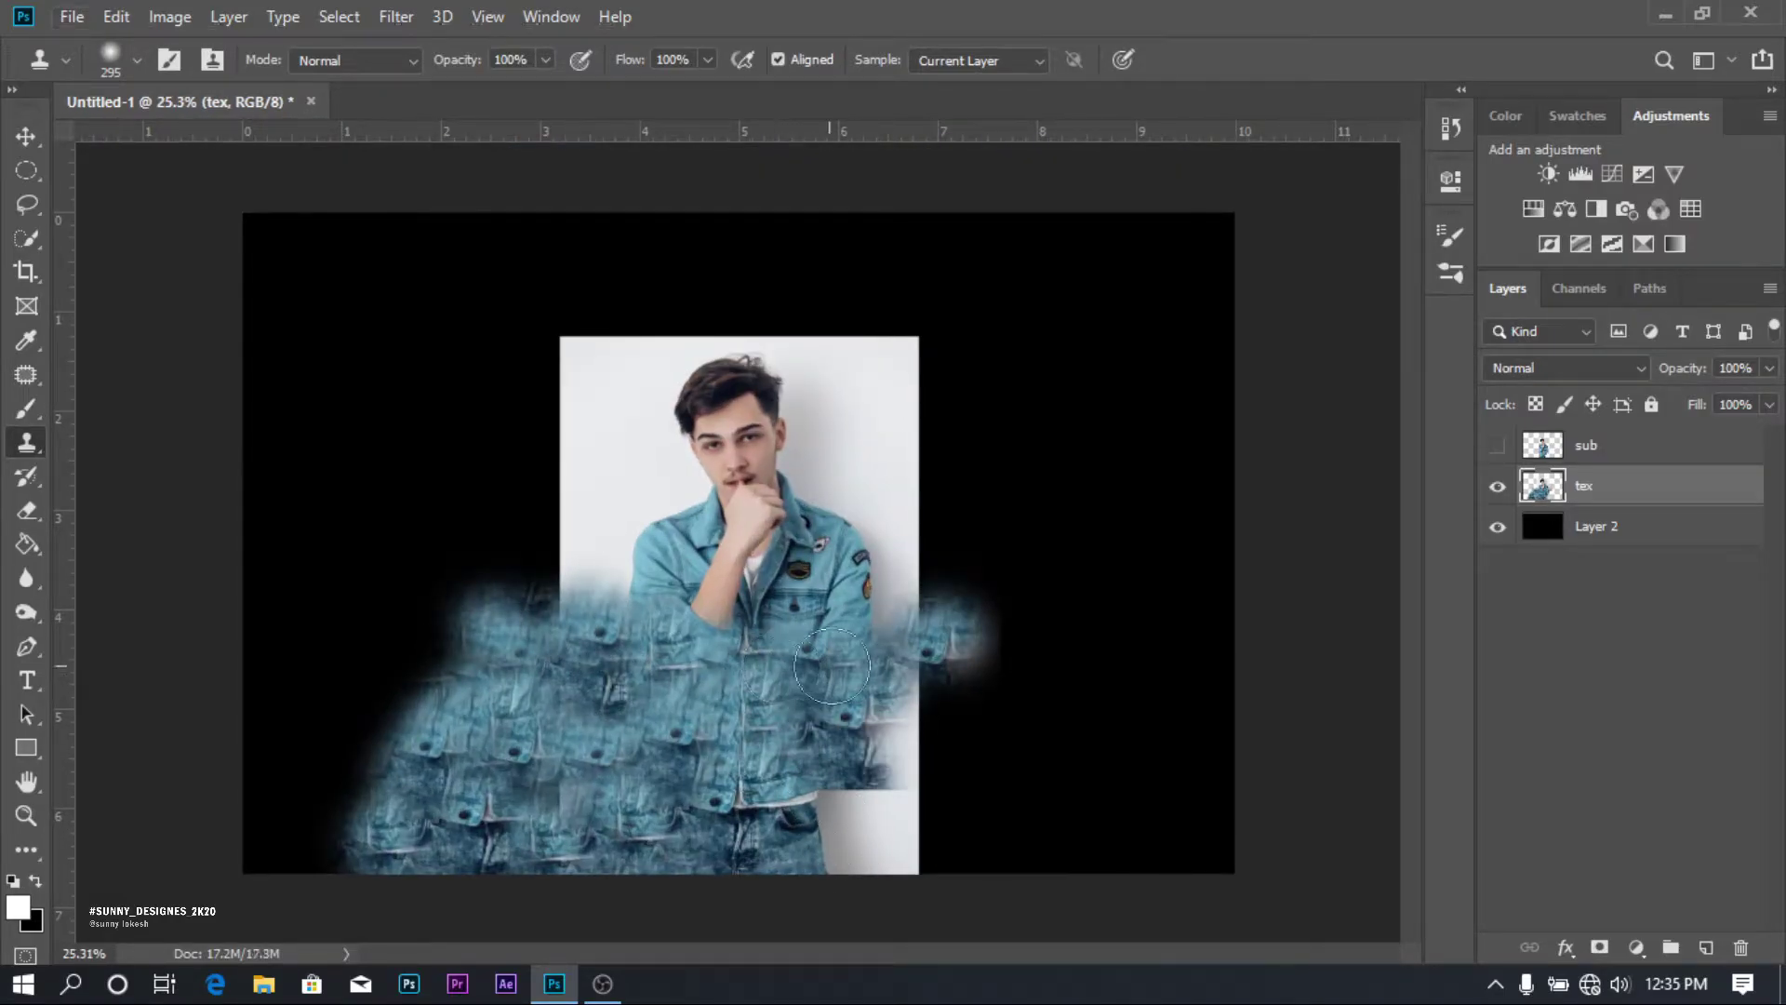
{"action": "mouse_move", "coordinate": [829, 666]}
{"action": "left_mouse_down"}
{"action": "mouse_move", "coordinate": [858, 635]}
{"action": "mouse_move", "coordinate": [878, 690]}
{"action": "left_mouse_up"}
{"action": "mouse_move", "coordinate": [781, 817]}
{"action": "left_mouse_down"}
{"action": "mouse_move", "coordinate": [876, 845]}
{"action": "mouse_move", "coordinate": [866, 796]}
{"action": "mouse_move", "coordinate": [943, 803]}
{"action": "mouse_move", "coordinate": [977, 838]}
{"action": "left_mouse_up"}
{"action": "left_click", "coordinate": [805, 730], "text": "alt"}
{"action": "left_click_drag", "start_coordinate": [913, 718], "coordinate": [992, 824]}
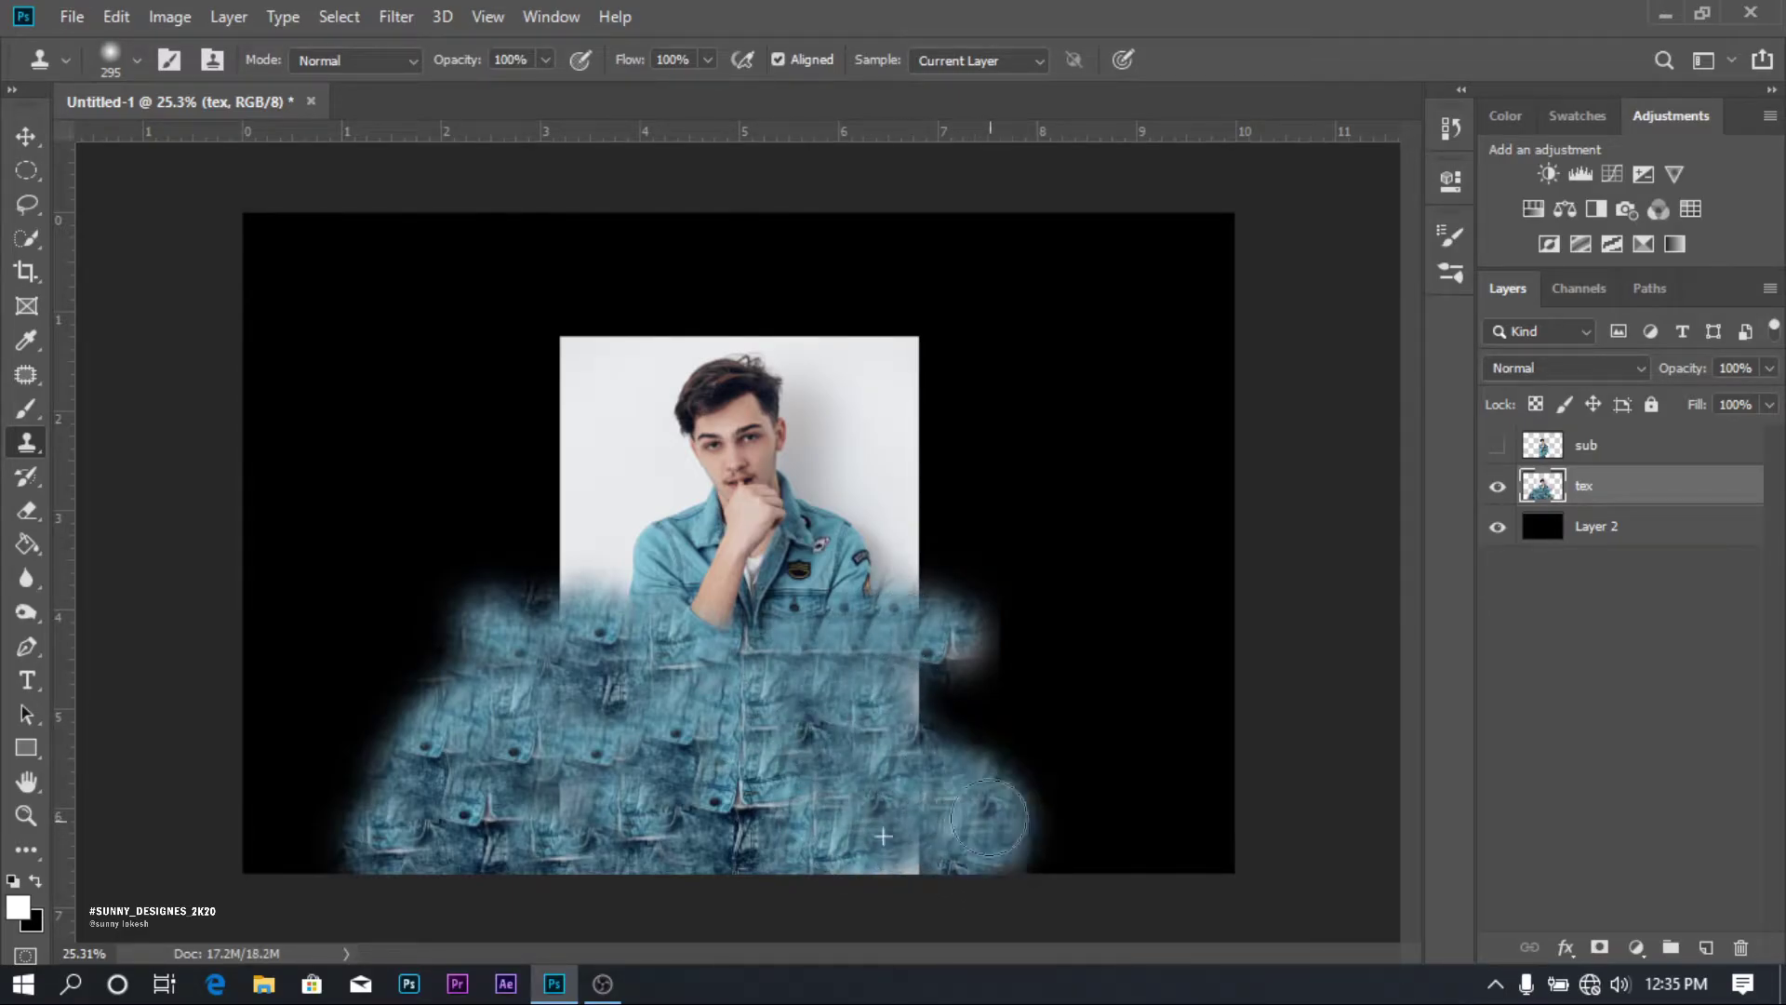
{"action": "left_click_drag", "start_coordinate": [884, 828], "coordinate": [924, 860]}
{"action": "left_click", "coordinate": [769, 704], "text": "alt"}
{"action": "mouse_move", "coordinate": [889, 688]}
{"action": "left_mouse_down"}
{"action": "mouse_move", "coordinate": [1033, 753]}
{"action": "mouse_move", "coordinate": [968, 652]}
{"action": "mouse_move", "coordinate": [1035, 744]}
{"action": "mouse_move", "coordinate": [1026, 761]}
{"action": "left_mouse_up"}
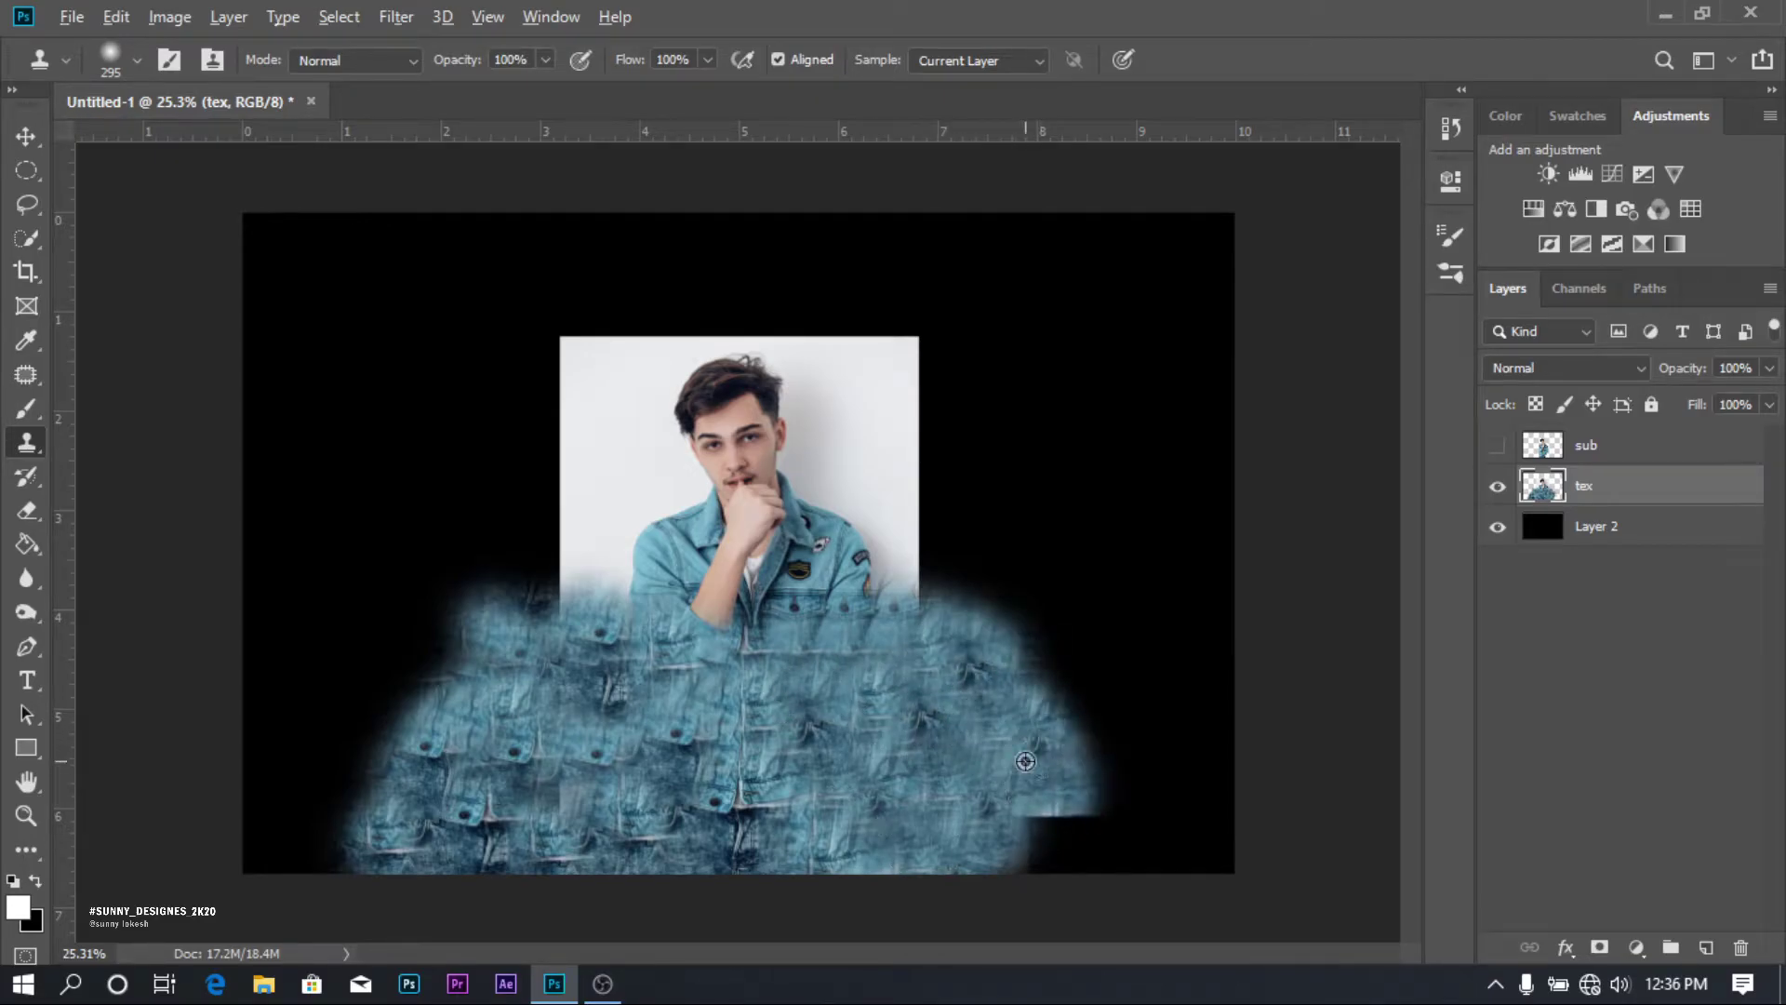
{"action": "mouse_move", "coordinate": [1005, 847]}
{"action": "left_mouse_down"}
{"action": "mouse_move", "coordinate": [1077, 829]}
{"action": "mouse_move", "coordinate": [1018, 744]}
{"action": "mouse_move", "coordinate": [949, 698]}
{"action": "left_mouse_up"}
{"action": "scroll", "coordinate": [766, 705], "scroll_direction": "up", "scroll_amount": 2}
{"action": "scroll", "coordinate": [767, 704], "scroll_direction": "up", "scroll_amount": 2}
{"action": "scroll", "coordinate": [809, 710], "scroll_direction": "up", "scroll_amount": 1}
{"action": "scroll", "coordinate": [837, 605], "scroll_direction": "down", "scroll_amount": 2}
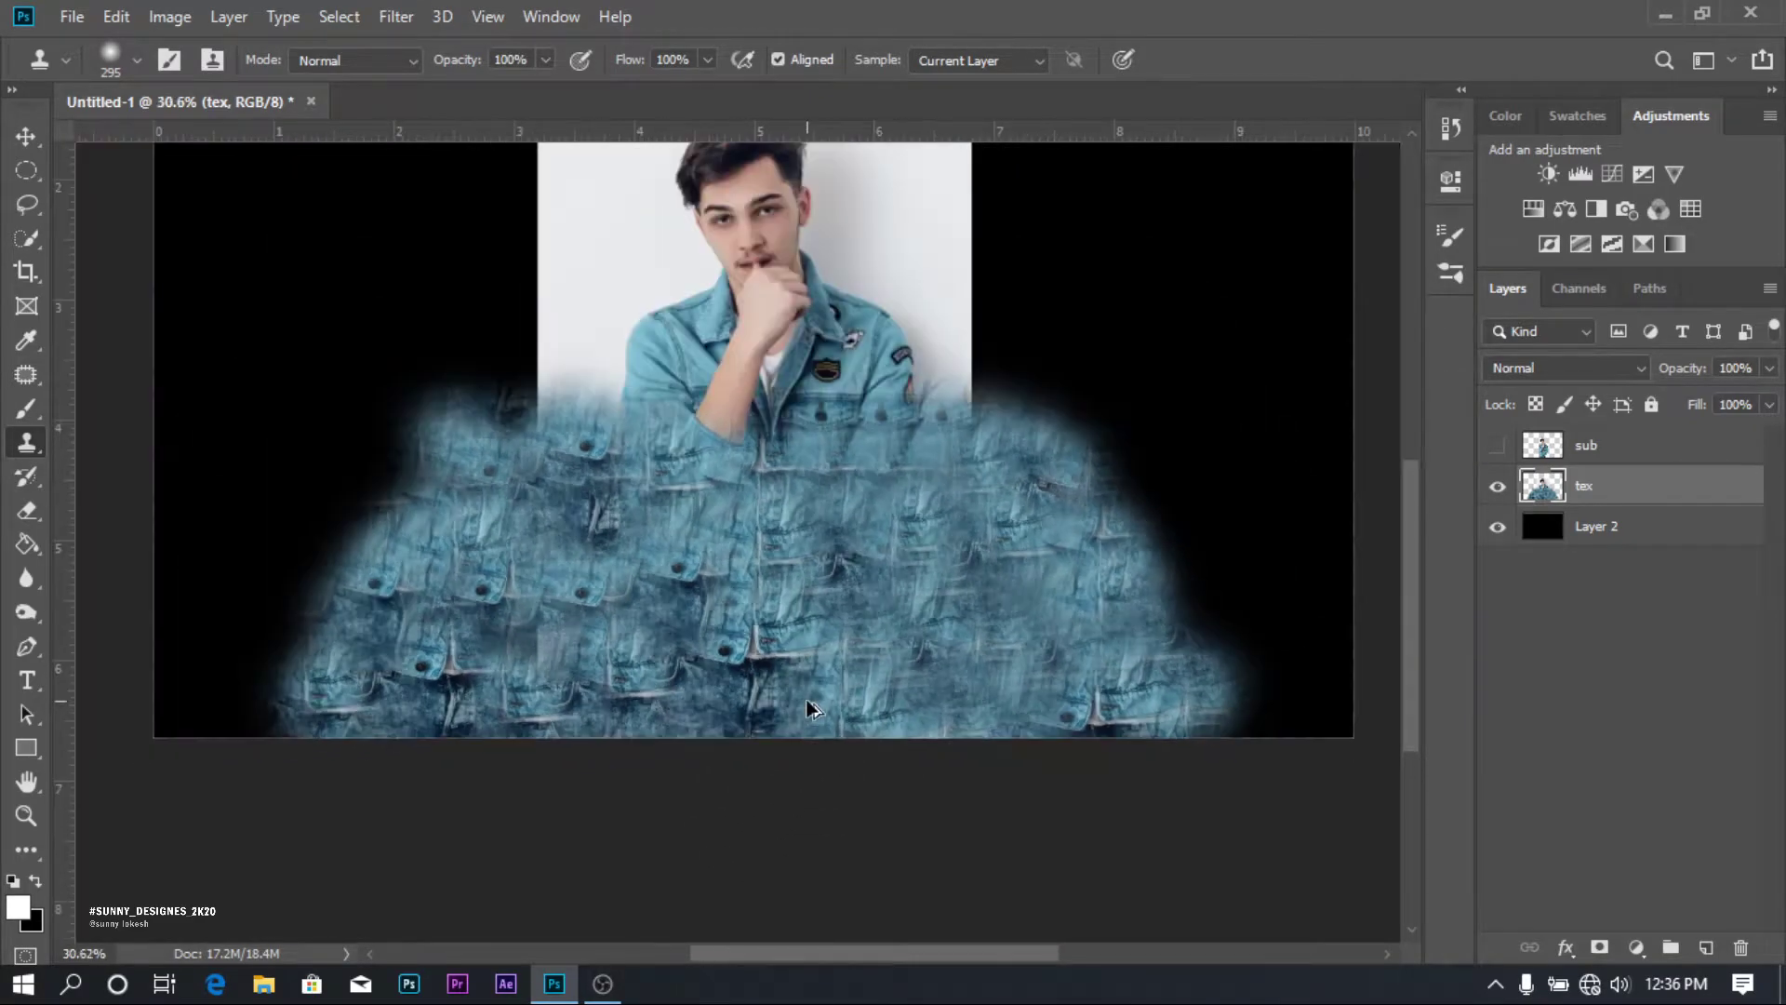
Start a Spin Blur on the tex layer with a 15° blur angle, centred near the canvas's lower edge.
{"action": "left_click", "coordinate": [388, 17]}
{"action": "mouse_move", "coordinate": [483, 344]}
{"action": "left_click", "coordinate": [765, 409]}
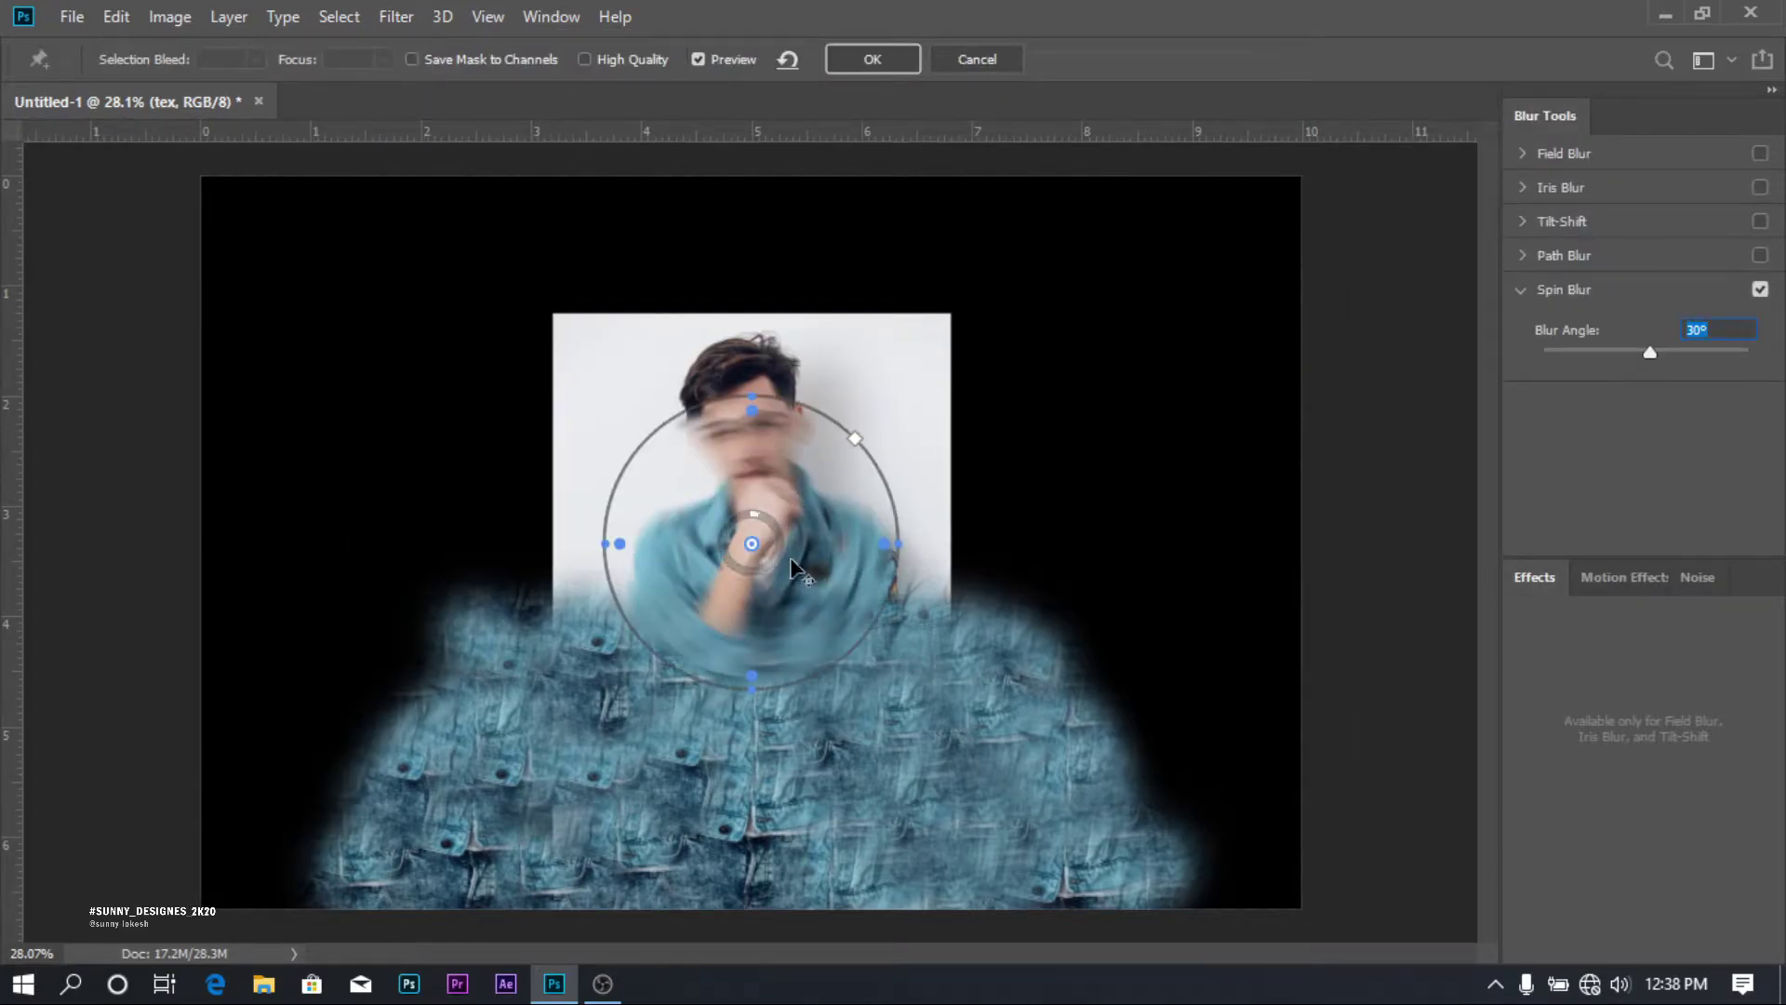
{"action": "scroll", "coordinate": [792, 566], "scroll_direction": "up", "scroll_amount": 2, "text": "alt"}
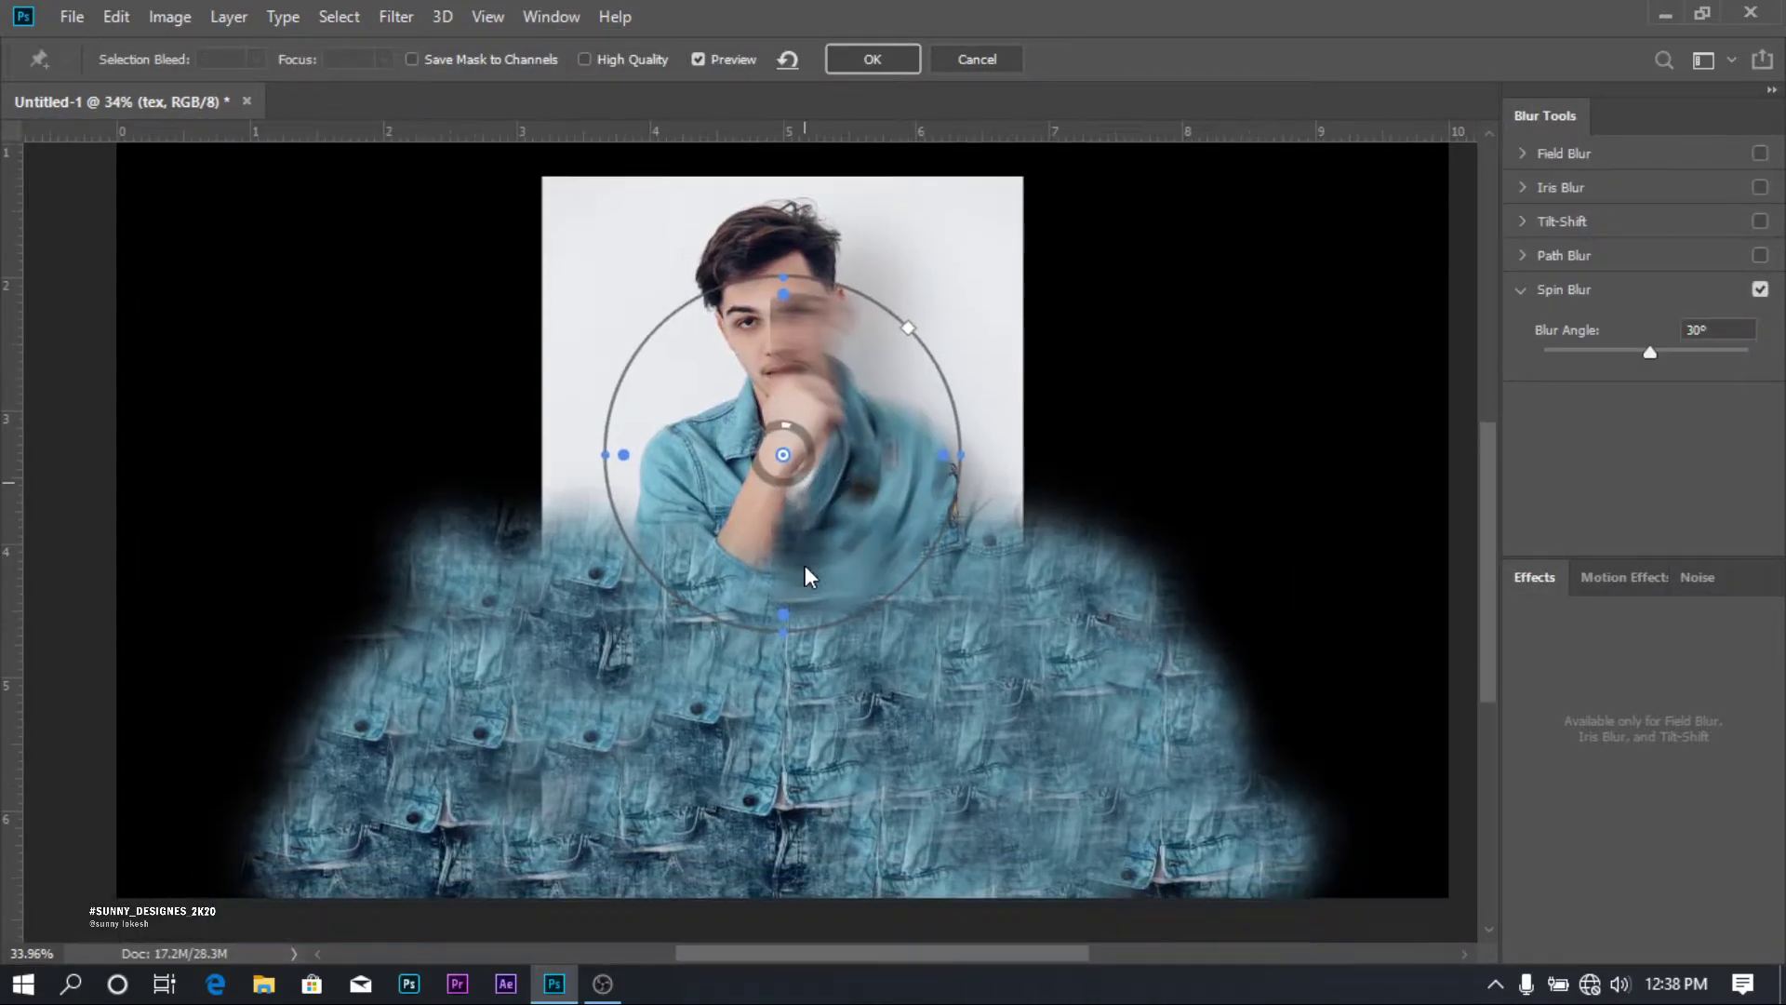
{"action": "scroll", "coordinate": [806, 566], "scroll_direction": "down", "scroll_amount": 1}
{"action": "left_click_drag", "start_coordinate": [784, 391], "coordinate": [786, 782]}
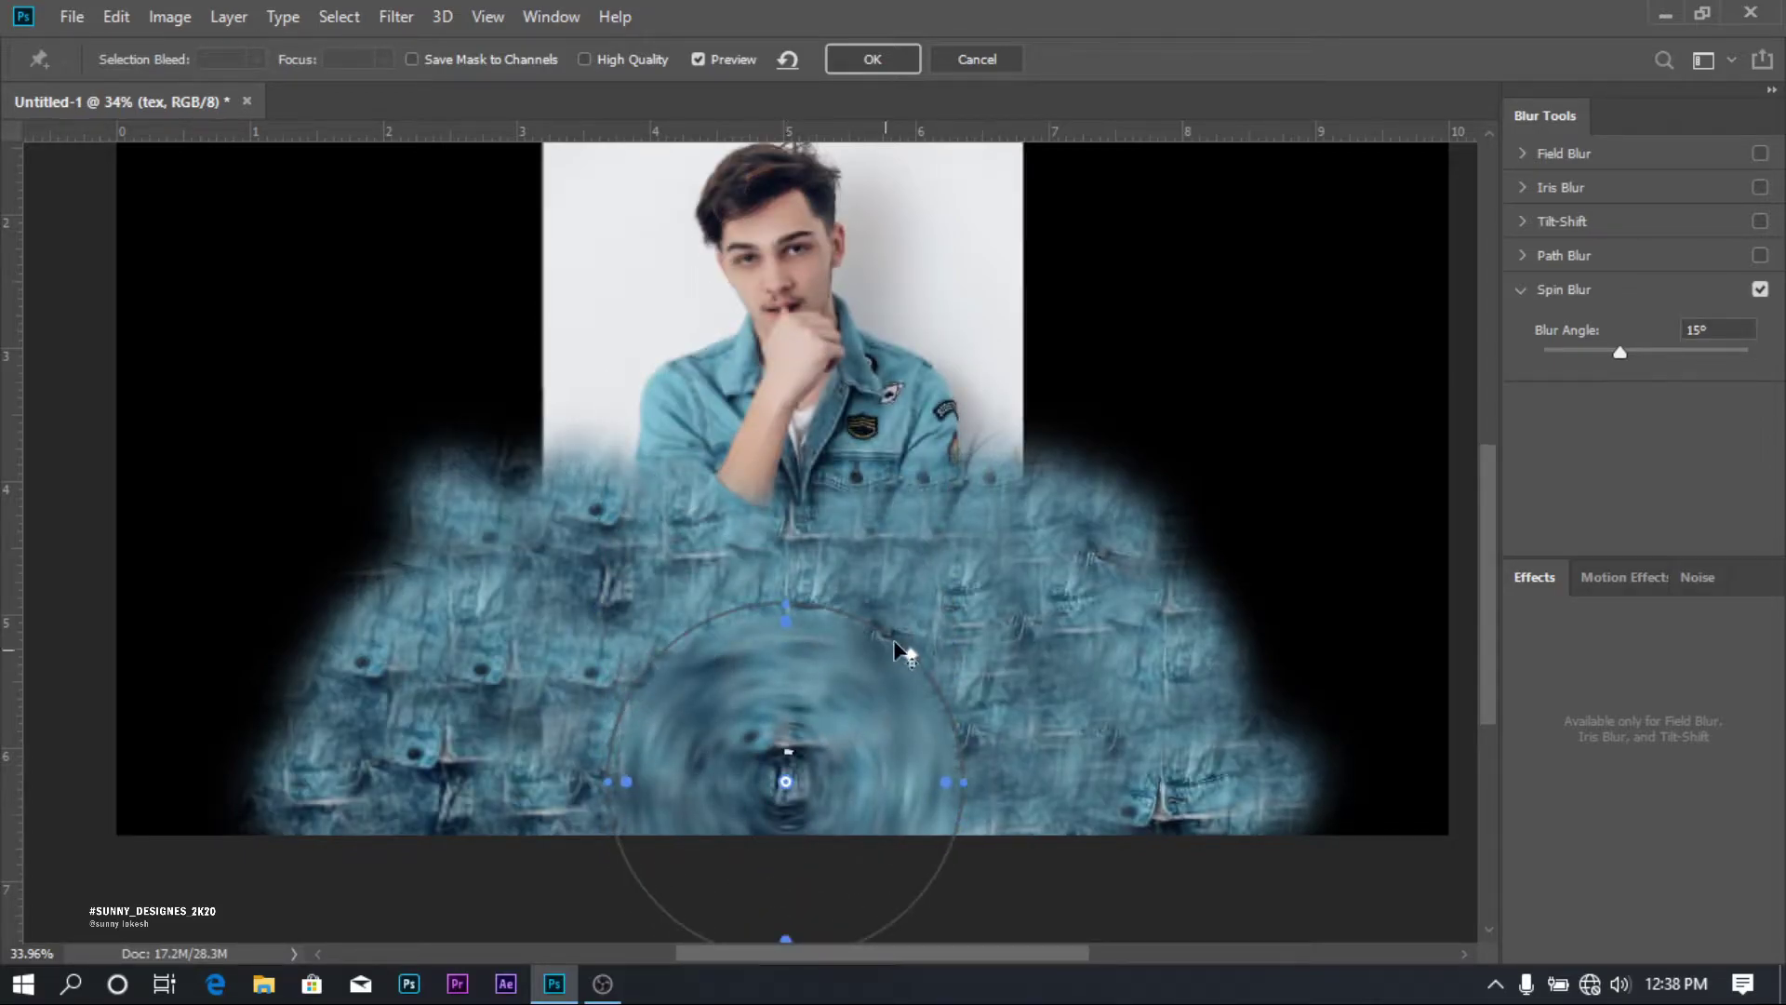
Enlarge the spin blur circle up to the man's forearm, extend its inner handles to the ring, and apply the blur.
{"action": "left_click_drag", "start_coordinate": [914, 651], "coordinate": [990, 577]}
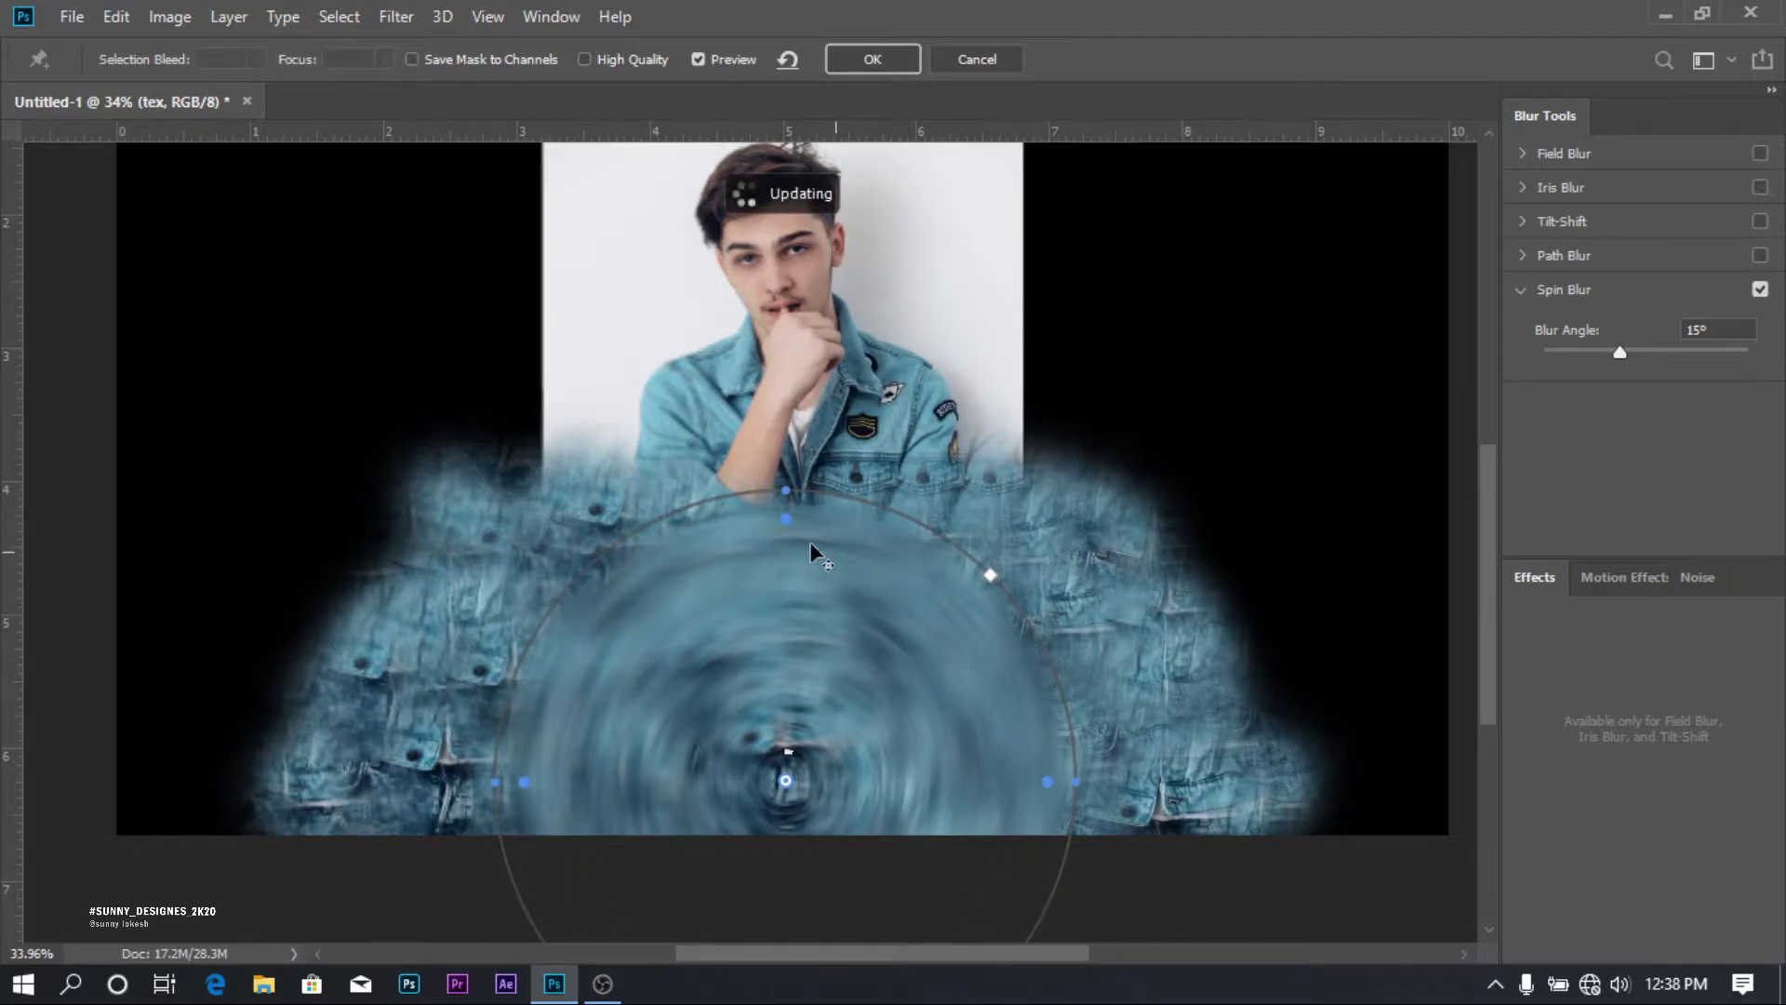
{"action": "left_click_drag", "start_coordinate": [787, 516], "coordinate": [787, 478]}
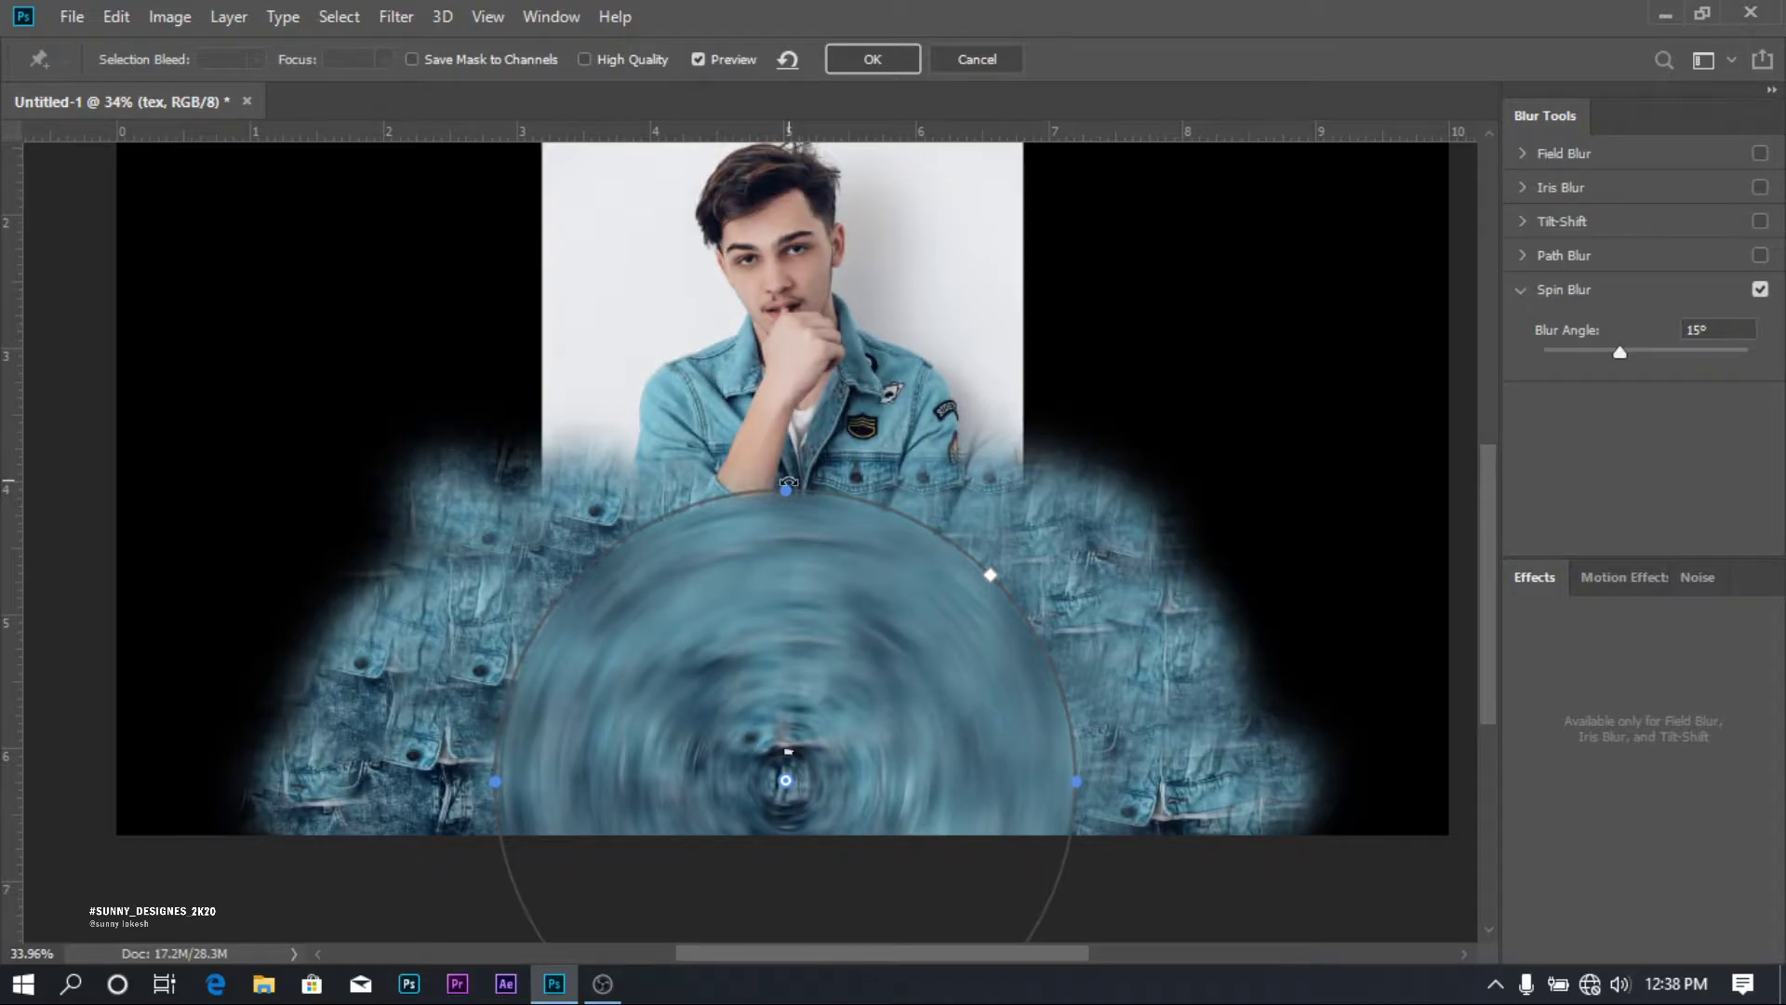
{"action": "left_click", "coordinate": [861, 64]}
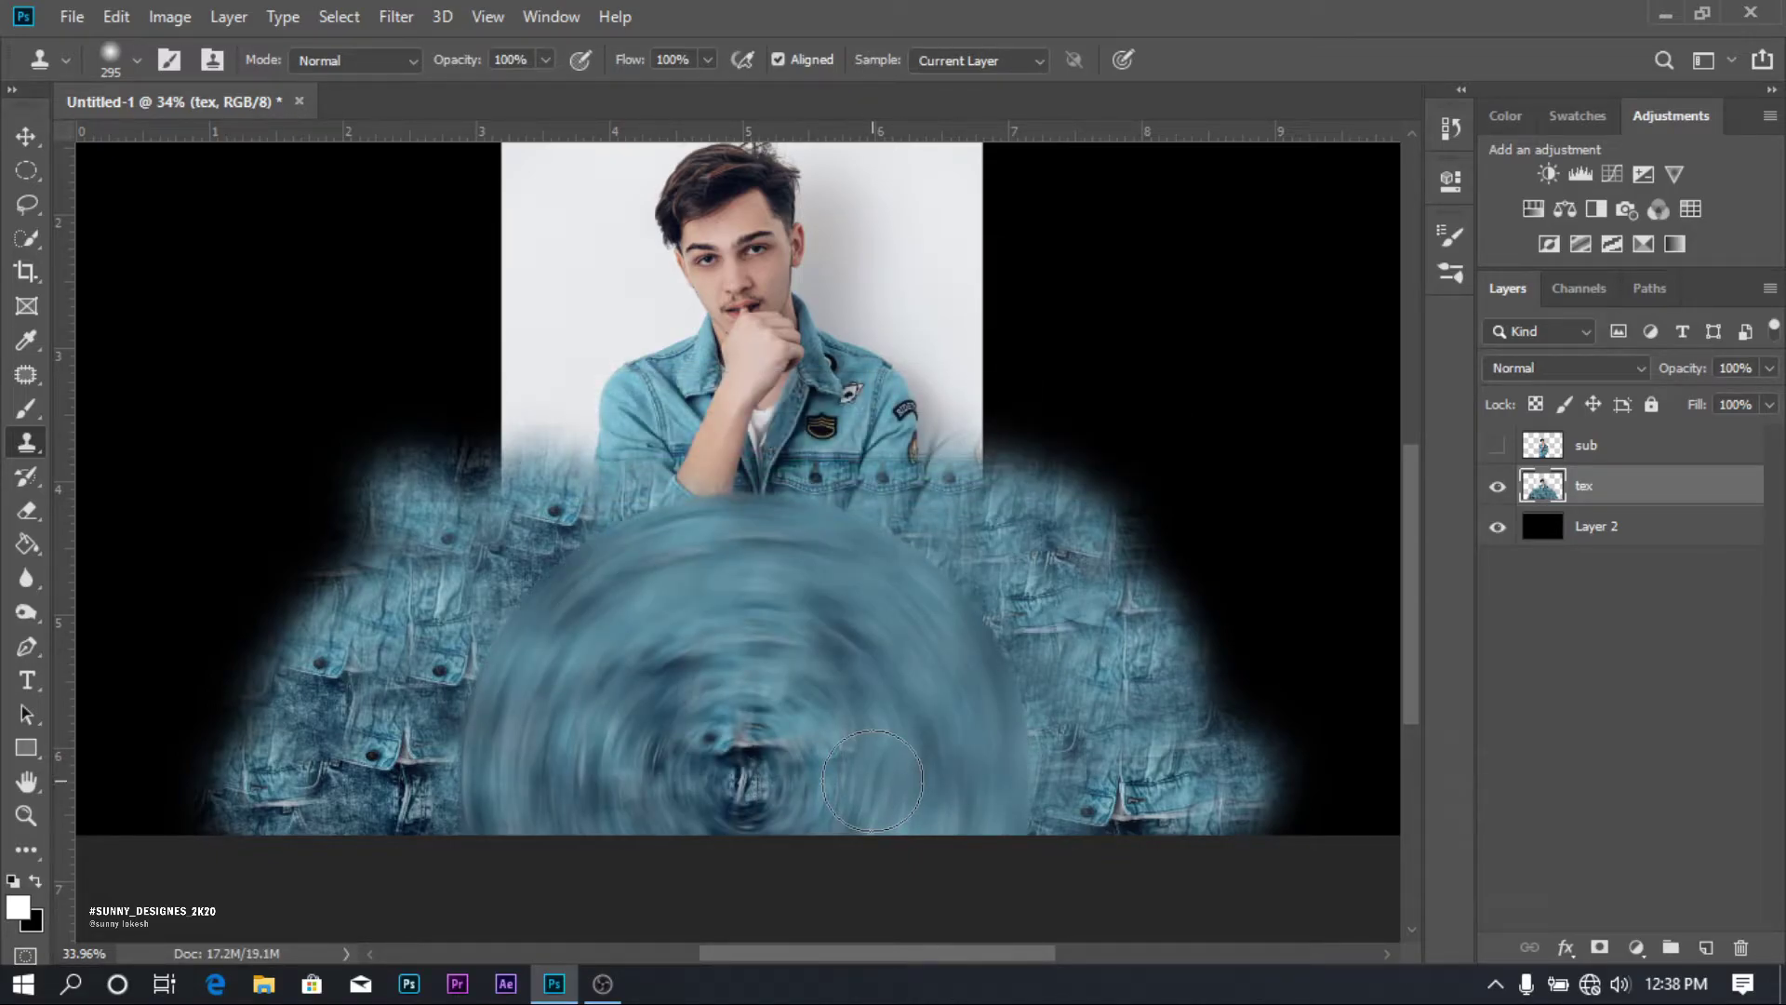
Draw a circular selection from the blur's centre, just inside the blurred disc, and mask the tex layer to it.
{"action": "left_click", "coordinate": [22, 173]}
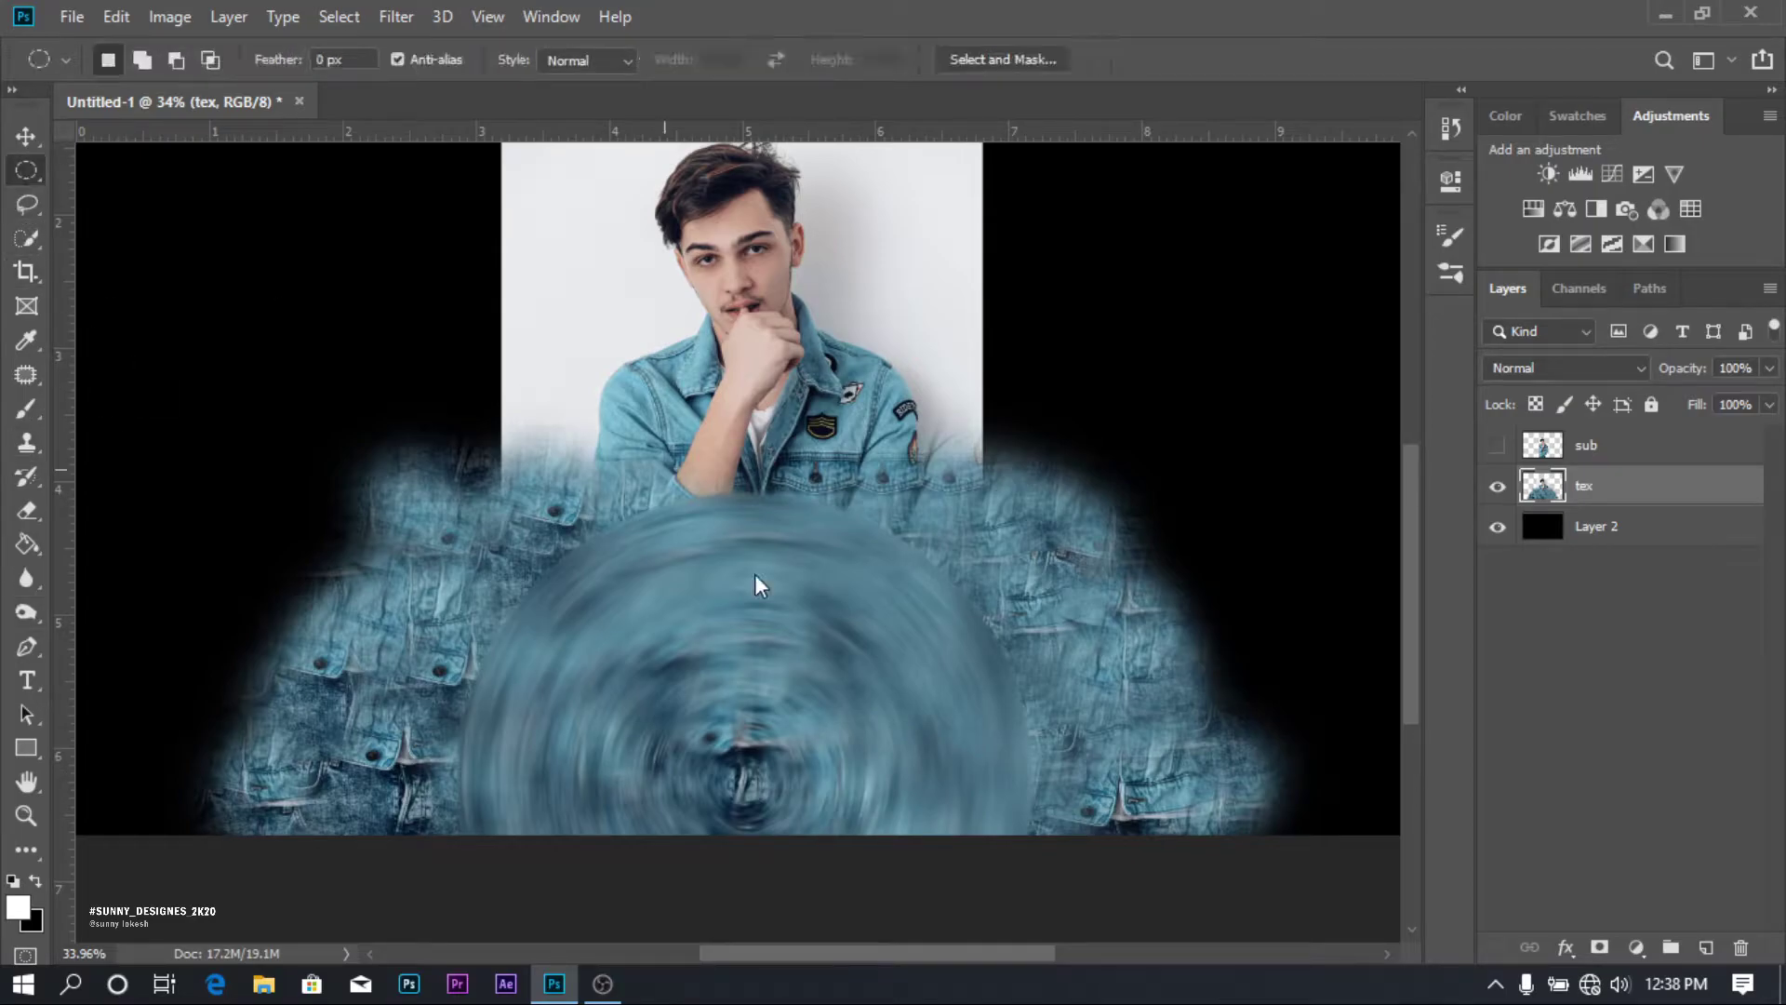
{"action": "scroll", "coordinate": [758, 758], "scroll_direction": "up", "scroll_amount": 3}
{"action": "scroll", "coordinate": [758, 758], "scroll_direction": "down", "scroll_amount": 3}
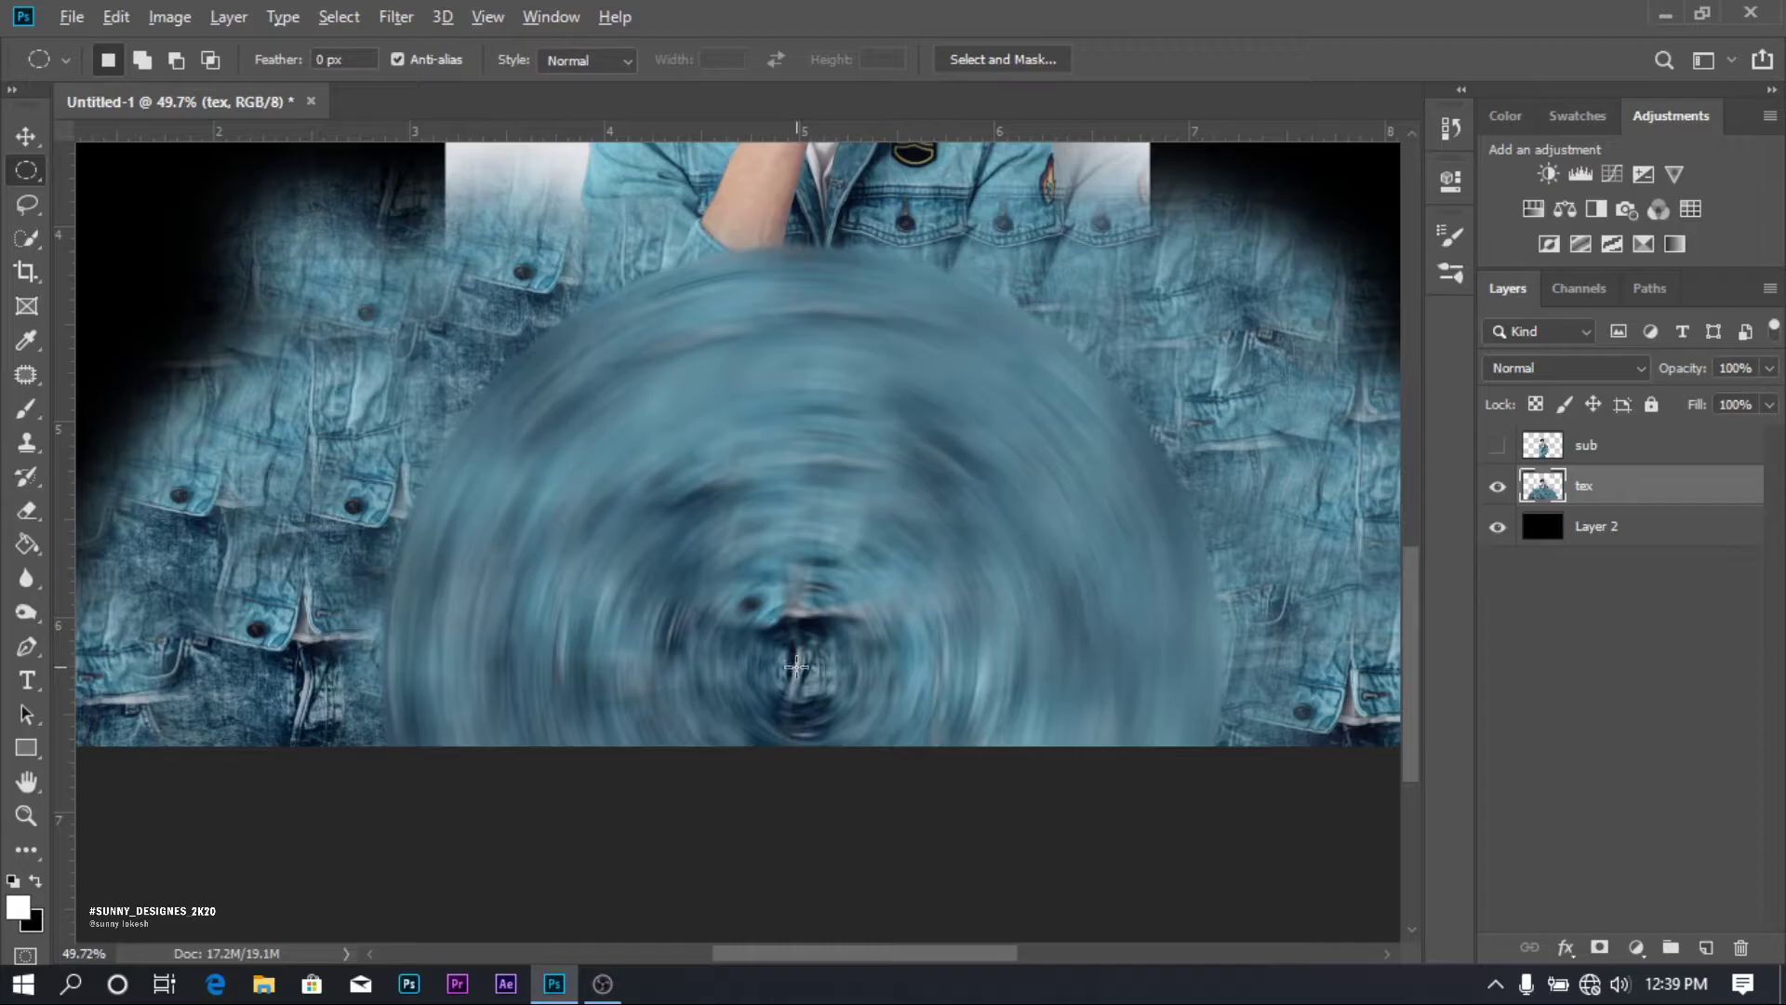
{"action": "left_click_drag", "start_coordinate": [800, 666], "coordinate": [1177, 935]}
{"action": "scroll", "coordinate": [1176, 808], "scroll_direction": "down", "scroll_amount": 3}
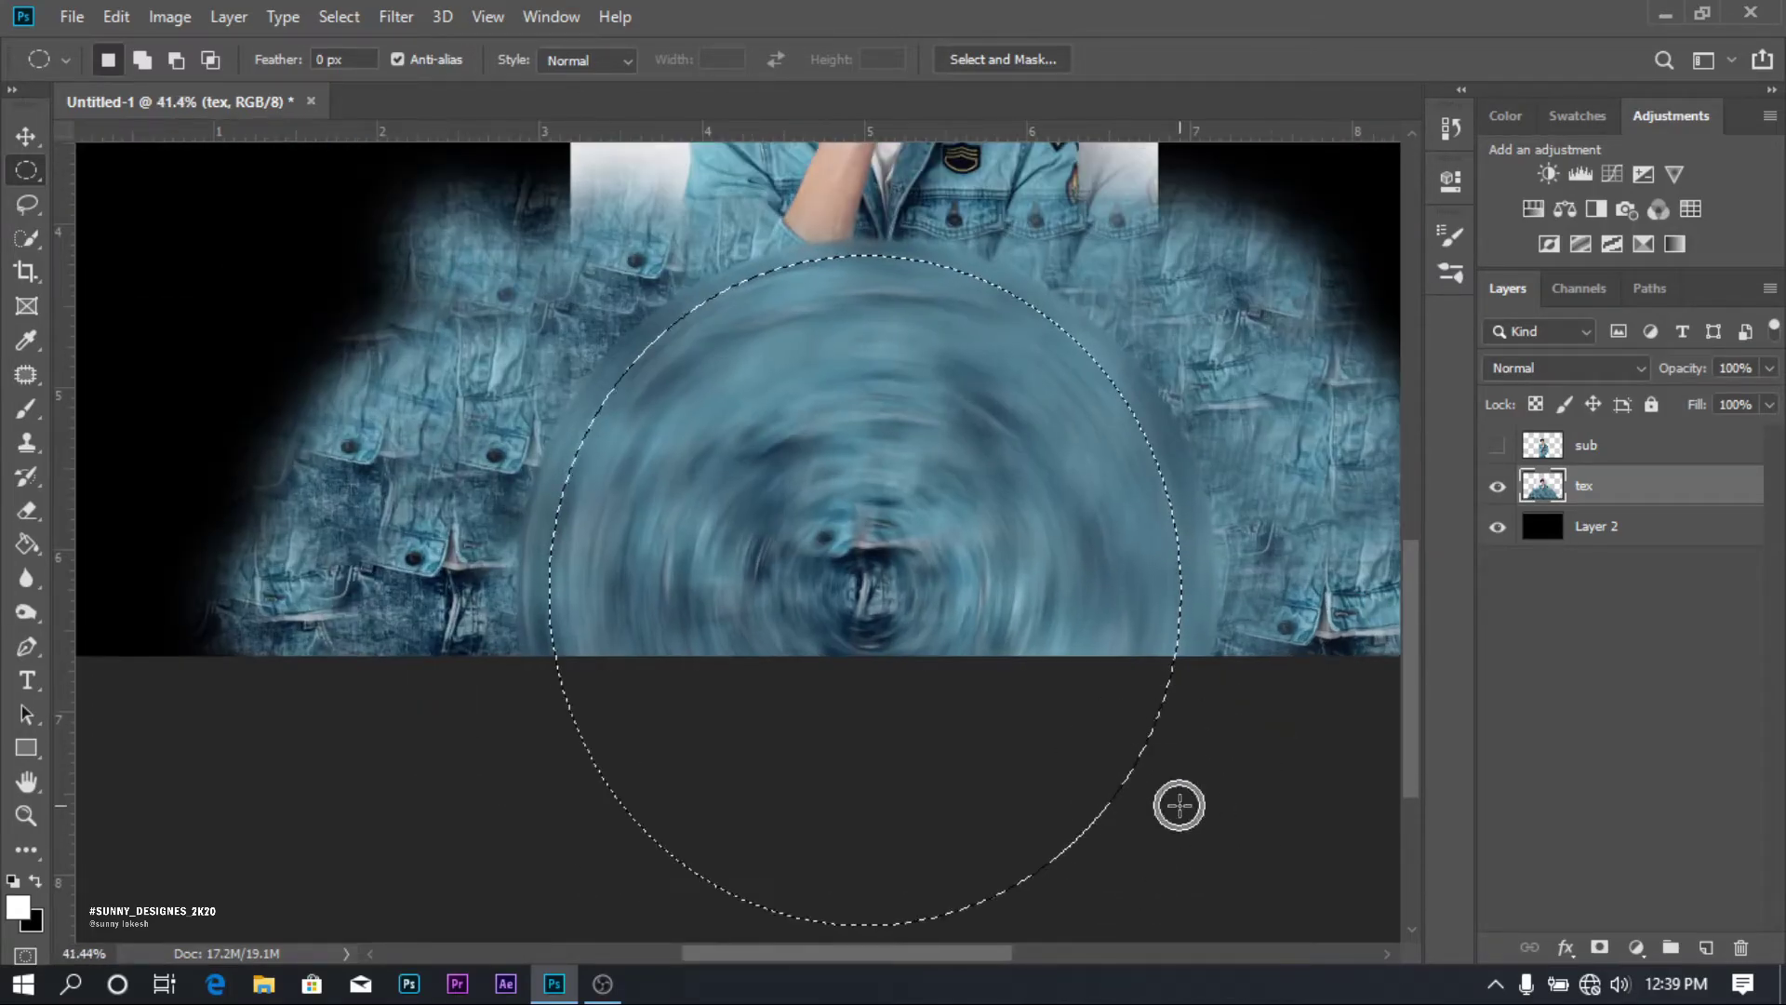
{"action": "left_click", "coordinate": [1600, 947]}
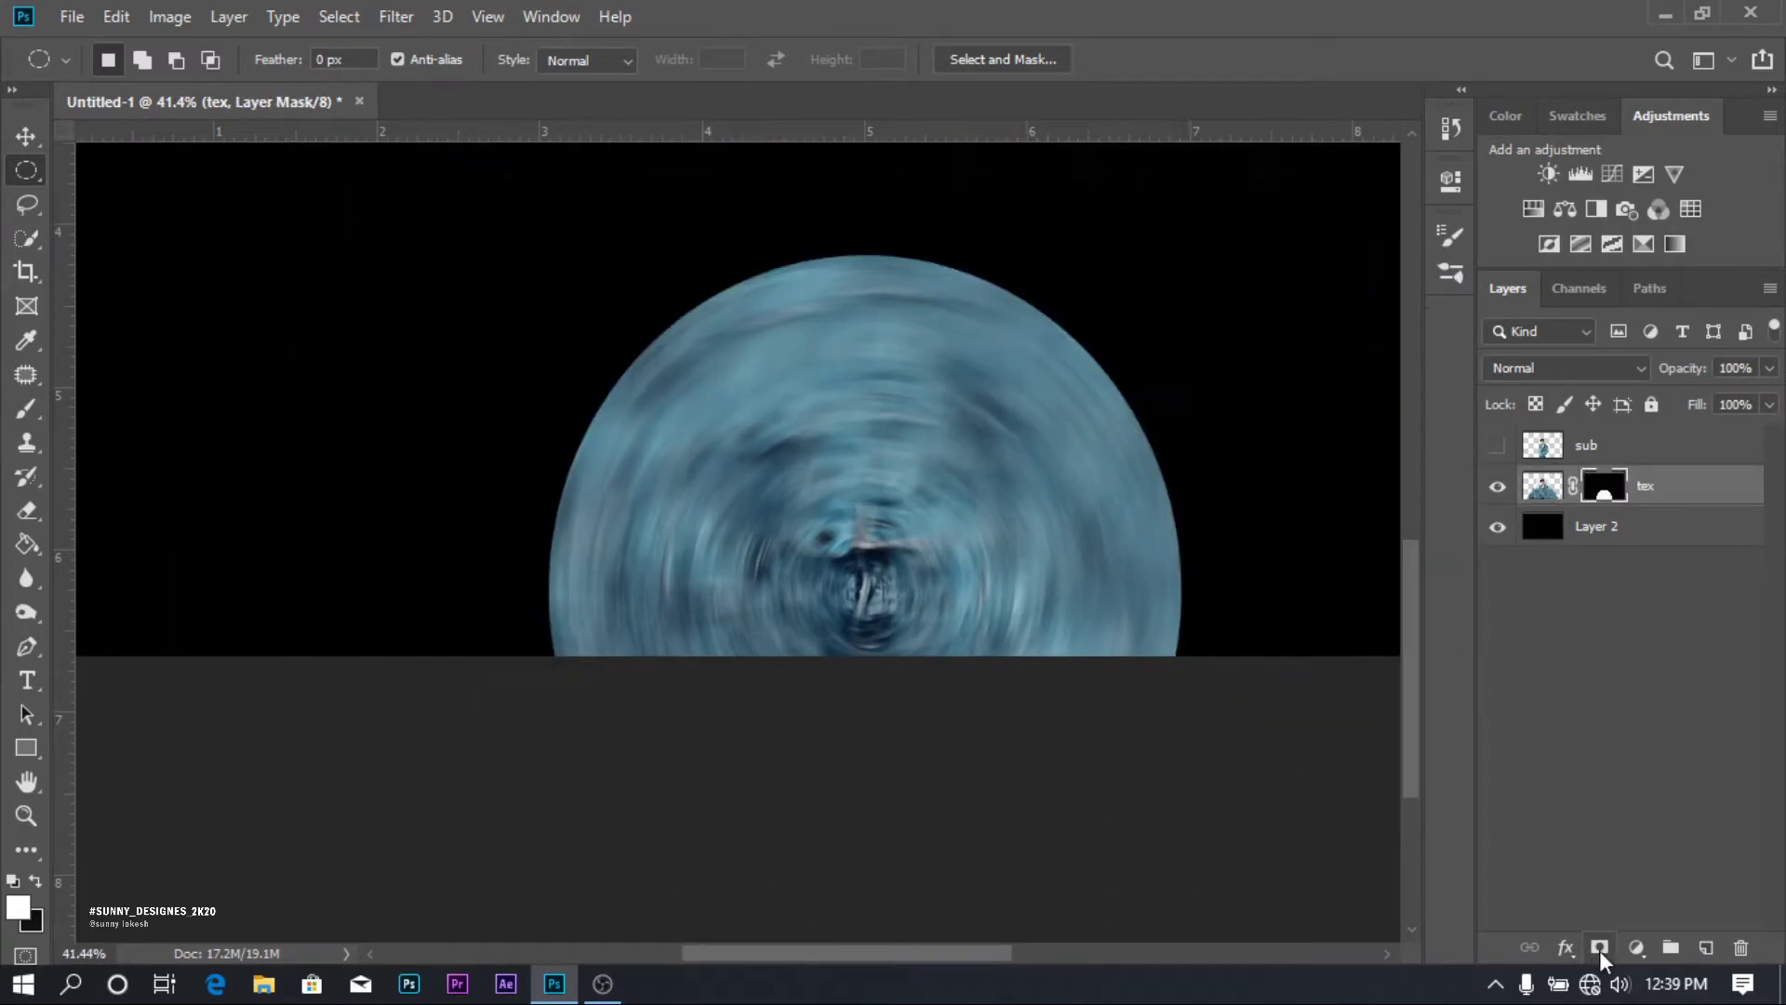
{"action": "scroll", "coordinate": [1083, 761], "scroll_direction": "down", "scroll_amount": 2}
{"action": "scroll", "coordinate": [1085, 761], "scroll_direction": "down", "scroll_amount": 2}
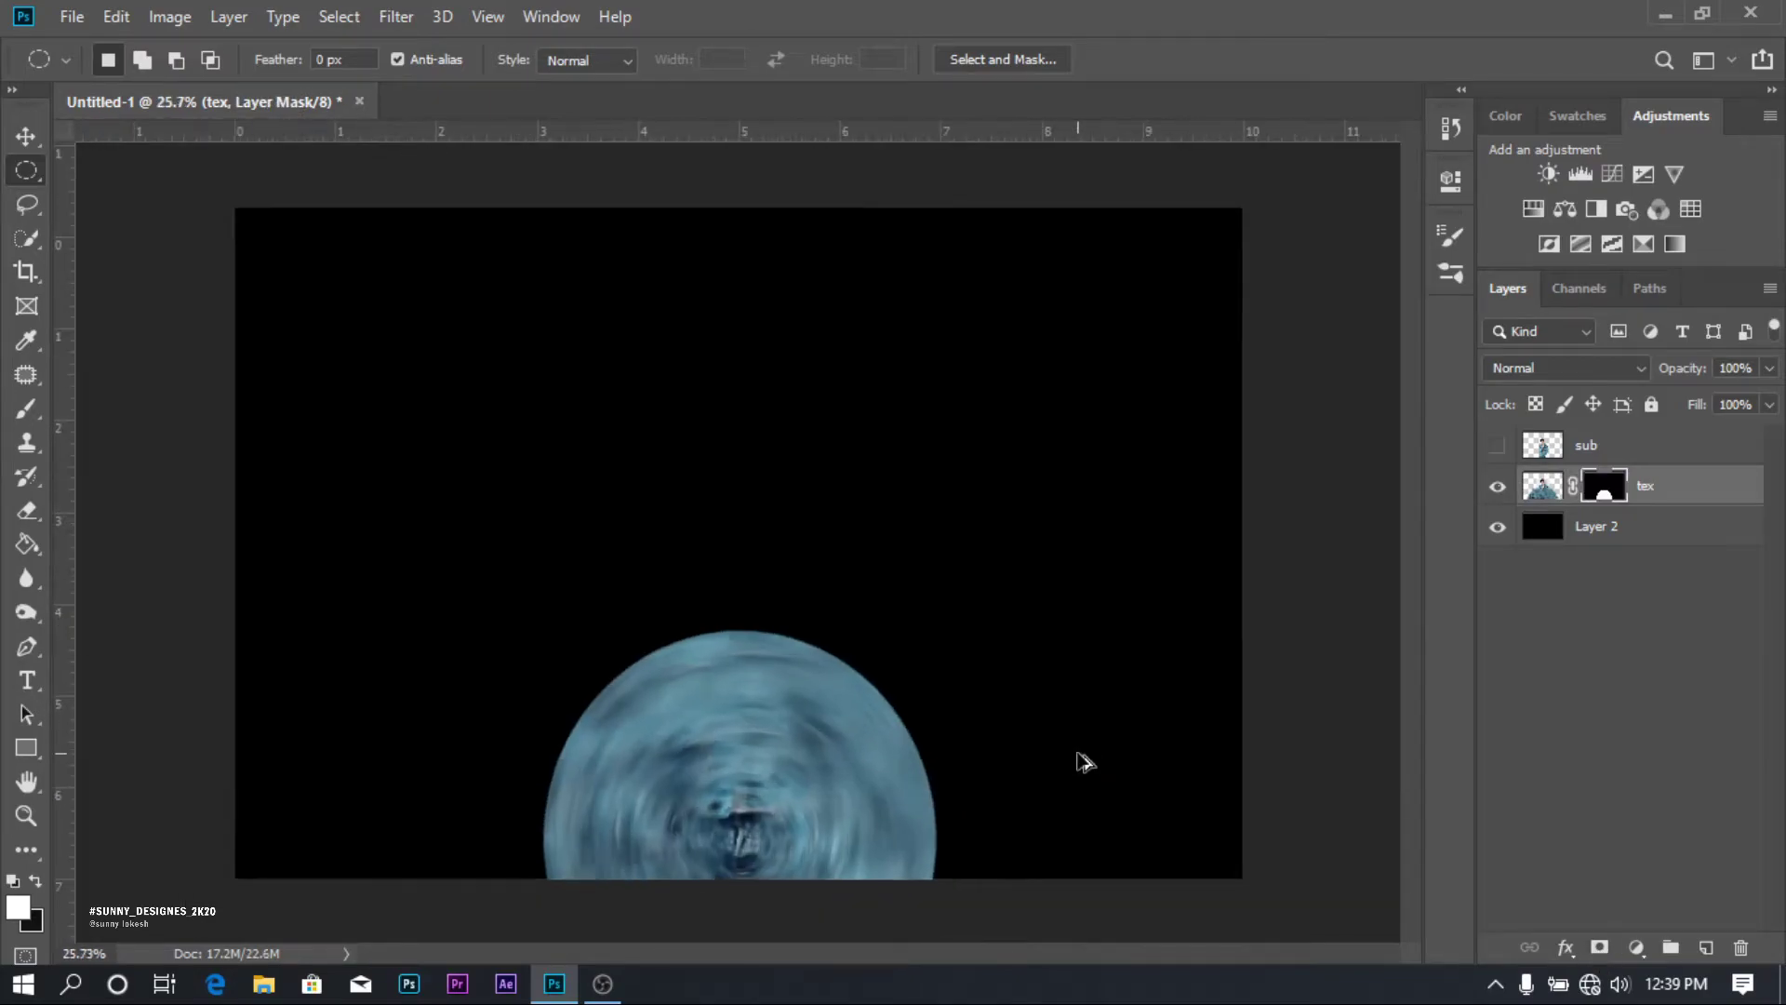
Show the sub layer again and rename the tex layer as 1.
{"action": "left_click", "coordinate": [1498, 449]}
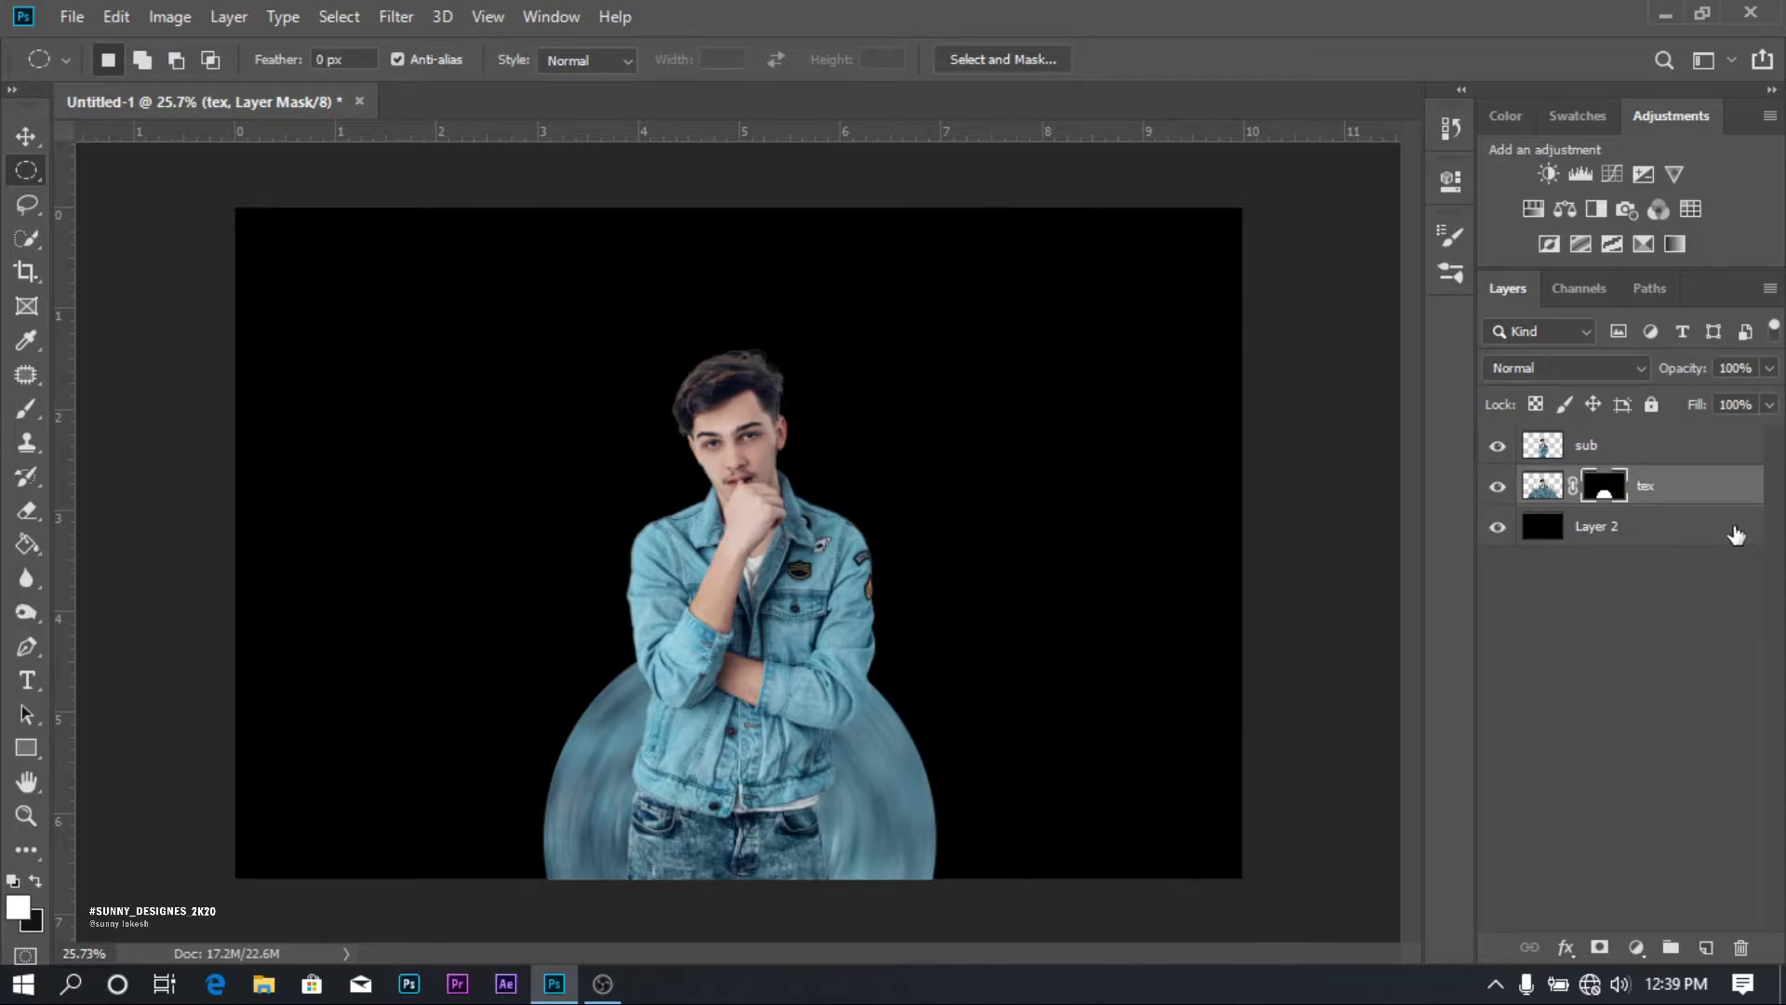
{"action": "double_click", "coordinate": [1646, 487]}
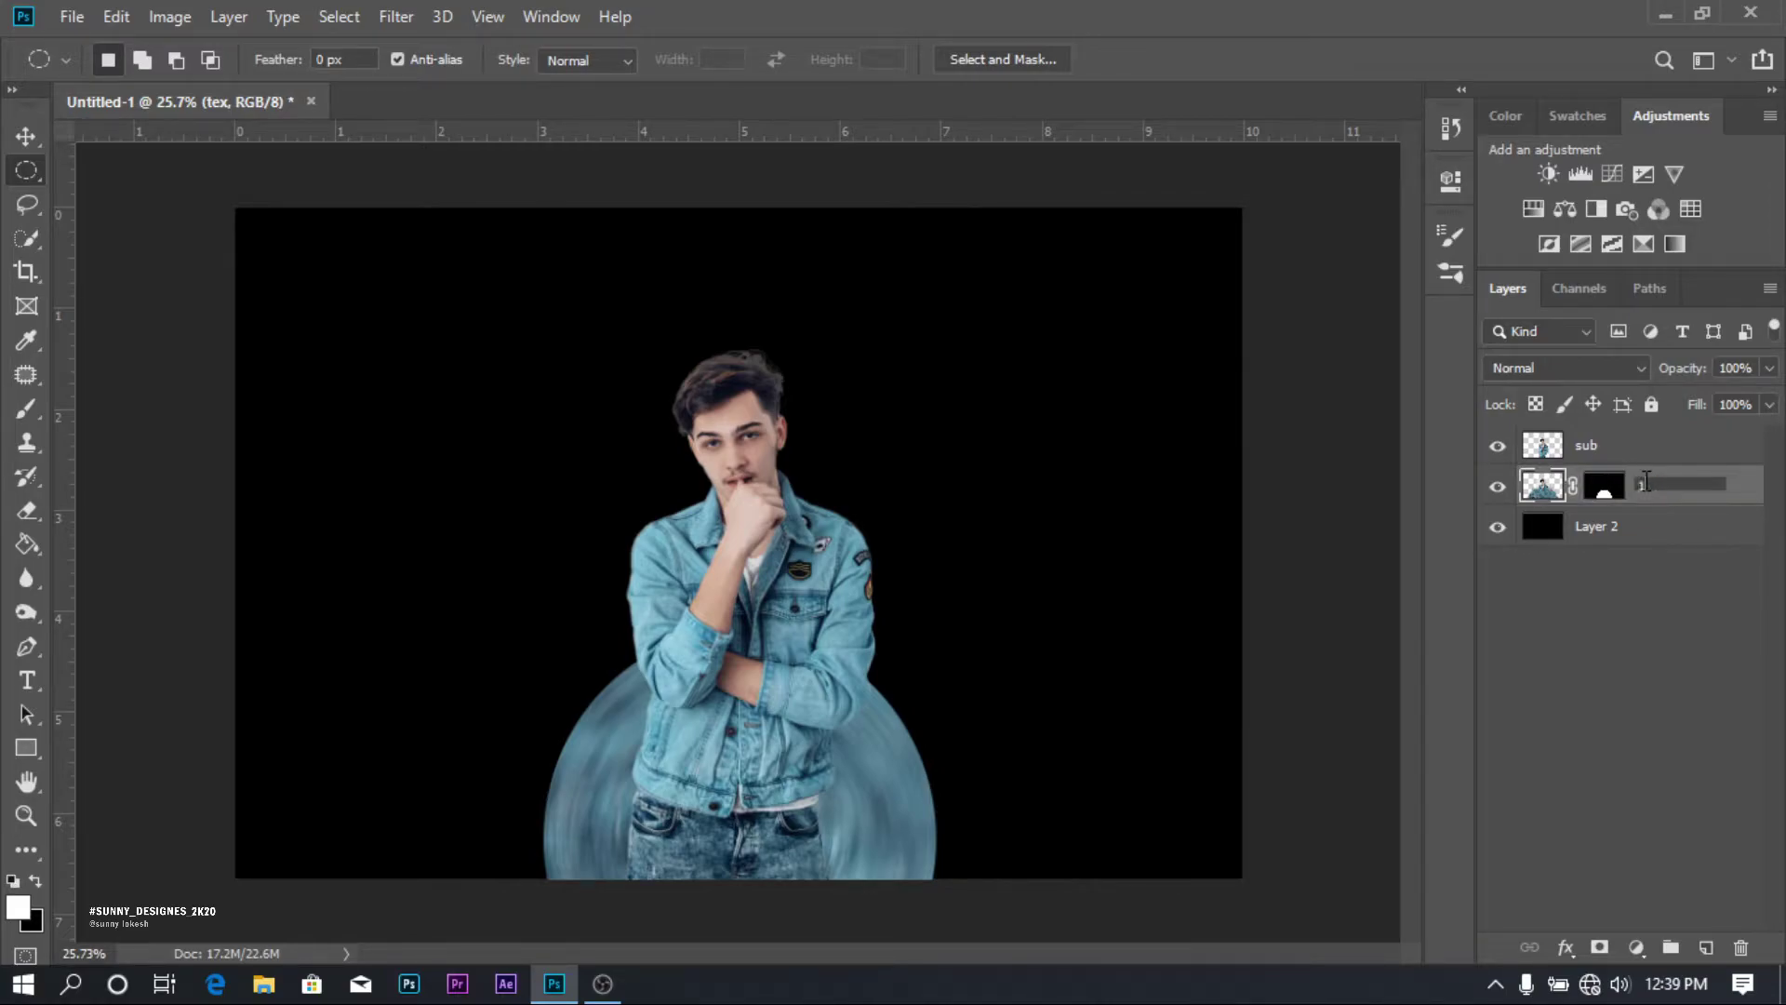
{"action": "left_click", "coordinate": [1608, 452]}
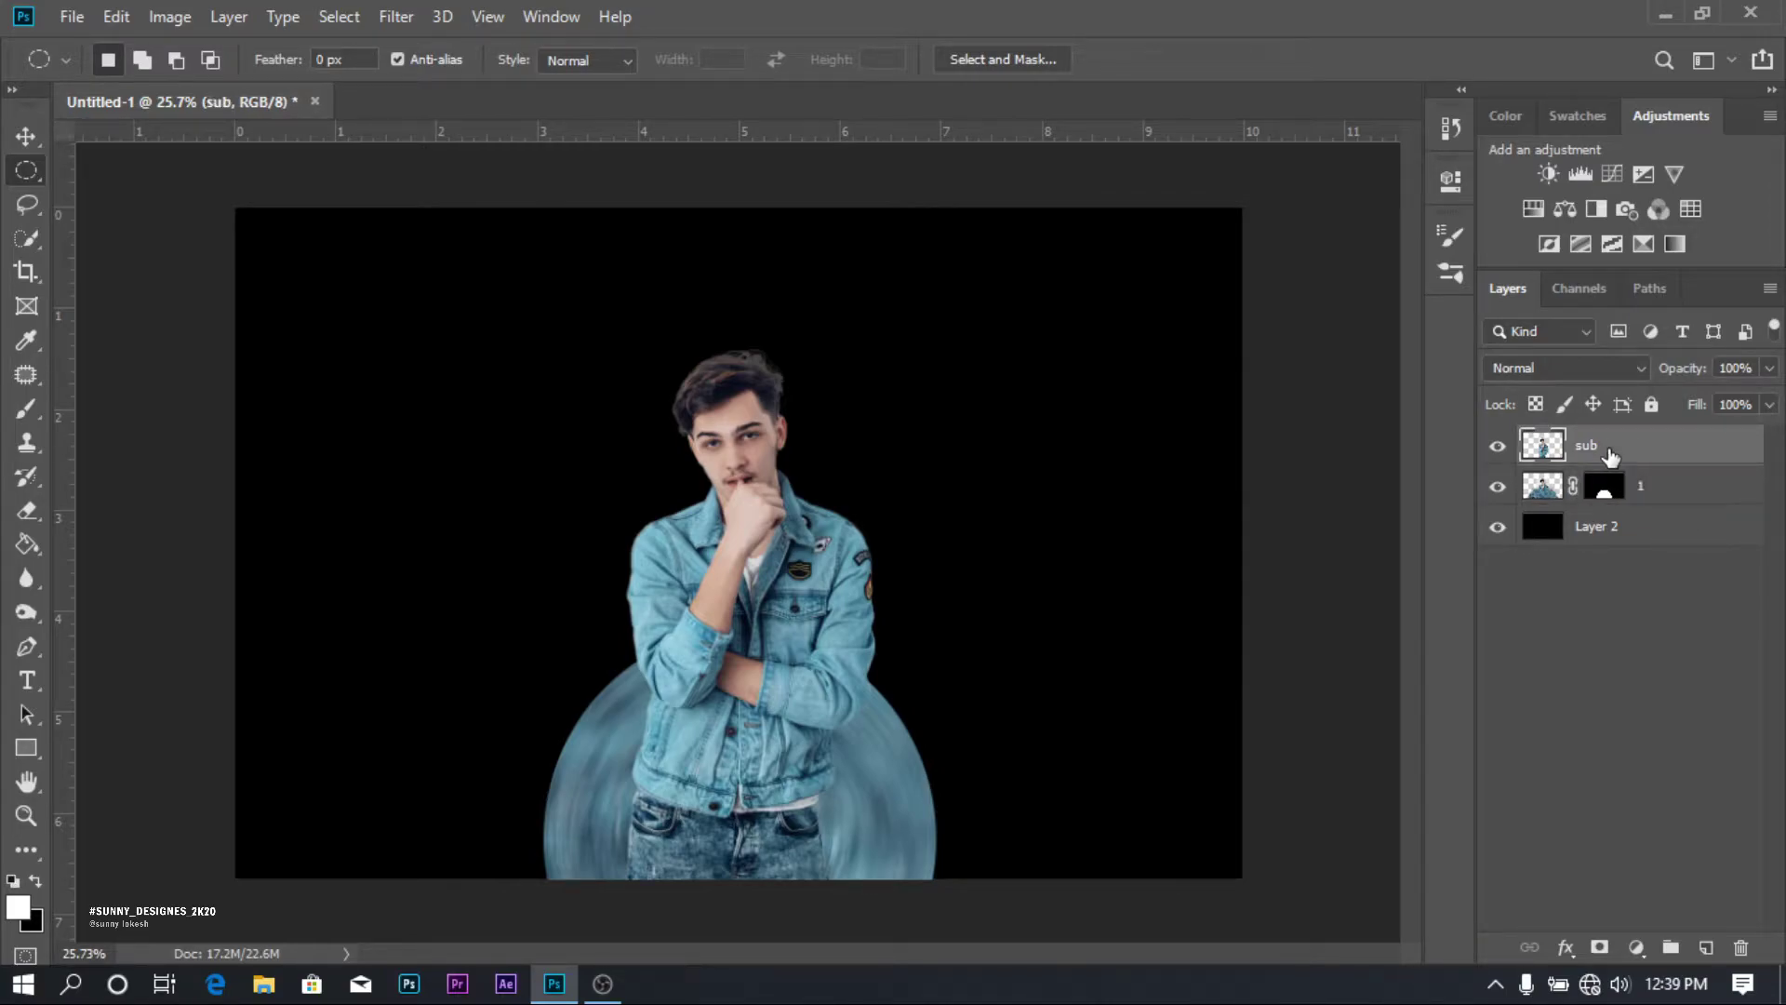
Add a black Multiply drop shadow to the sub layer with 86% opacity, 156° angle, 235 px distance and 0 px size.
{"action": "double_click", "coordinate": [1642, 453]}
{"action": "left_click_drag", "start_coordinate": [1263, 190], "coordinate": [1263, 26]}
{"action": "left_click", "coordinate": [990, 521]}
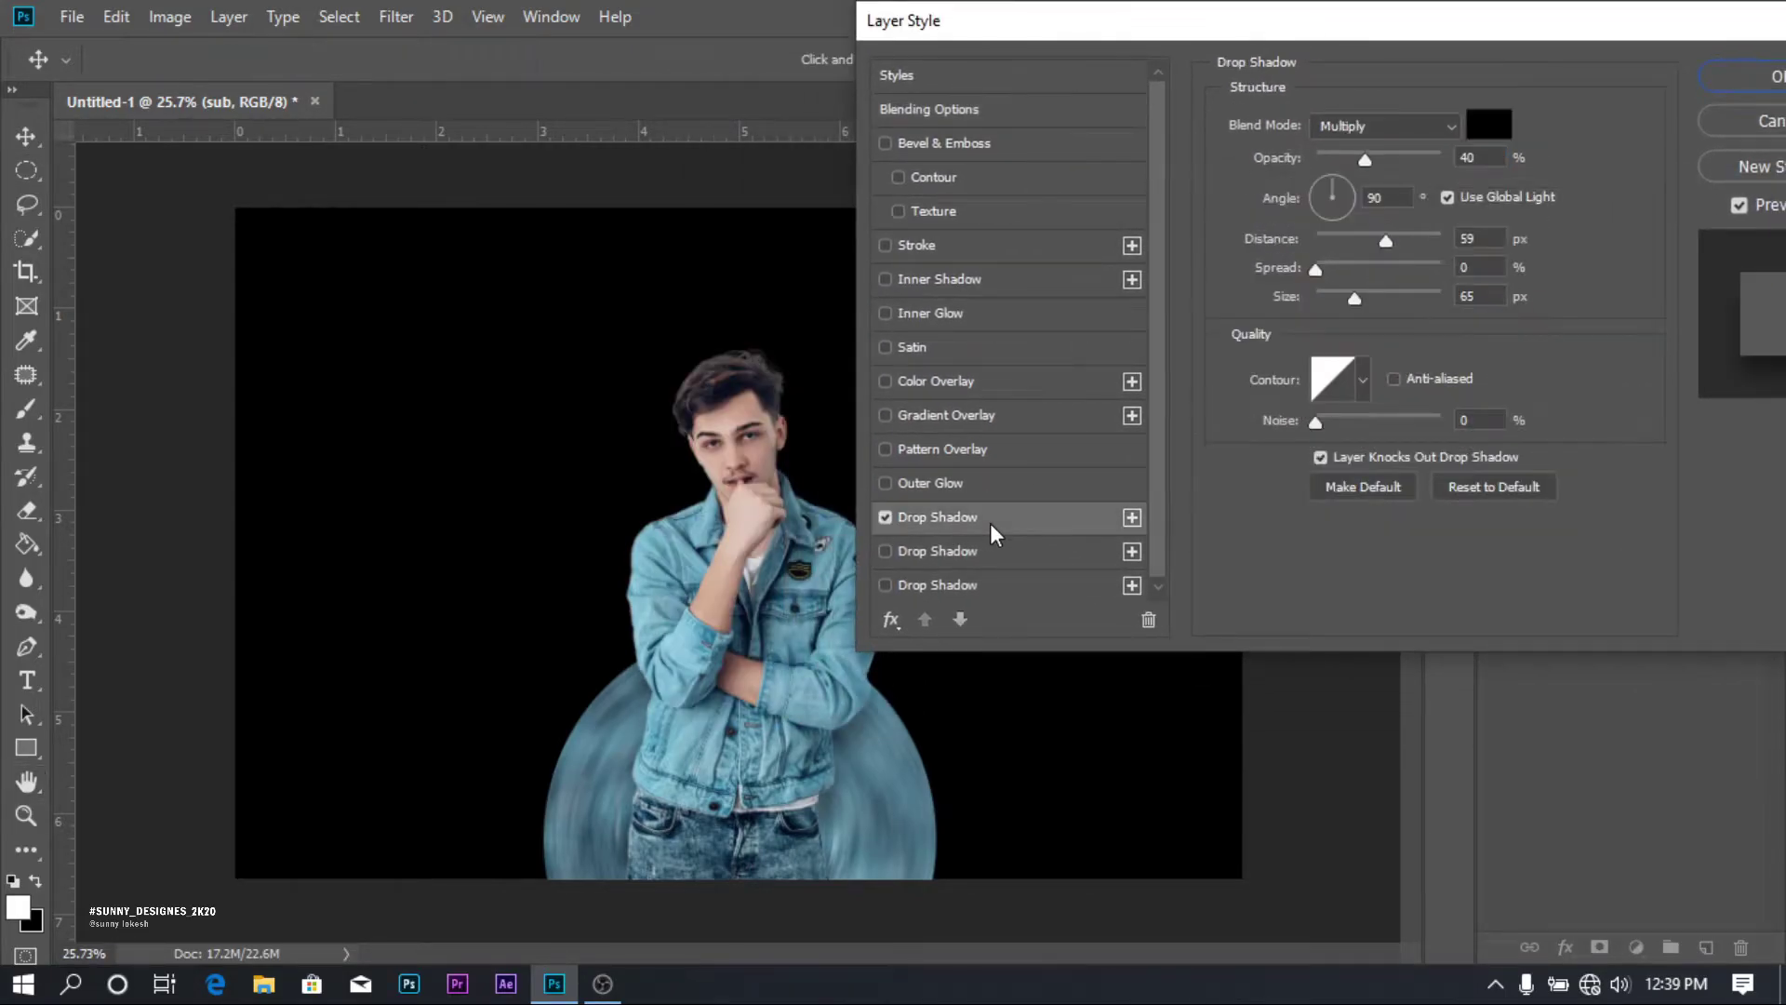
{"action": "left_click_drag", "start_coordinate": [1350, 295], "coordinate": [1278, 296]}
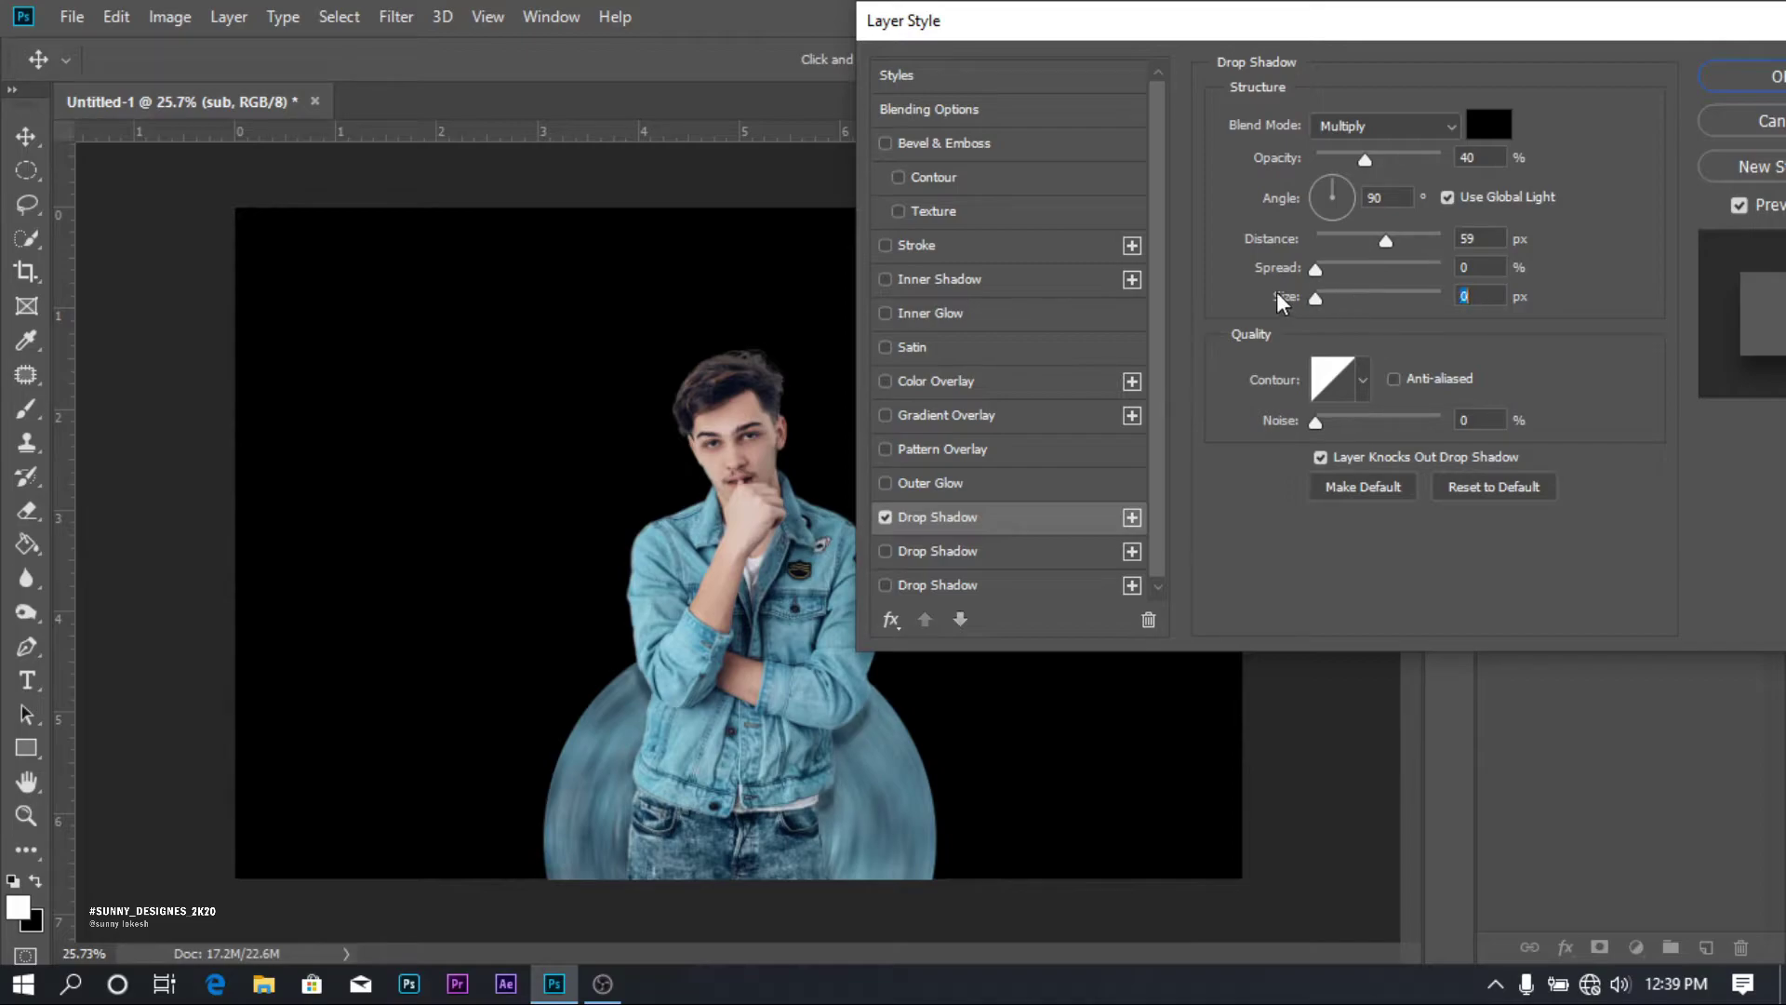
{"action": "left_click_drag", "start_coordinate": [1408, 158], "coordinate": [1425, 155]}
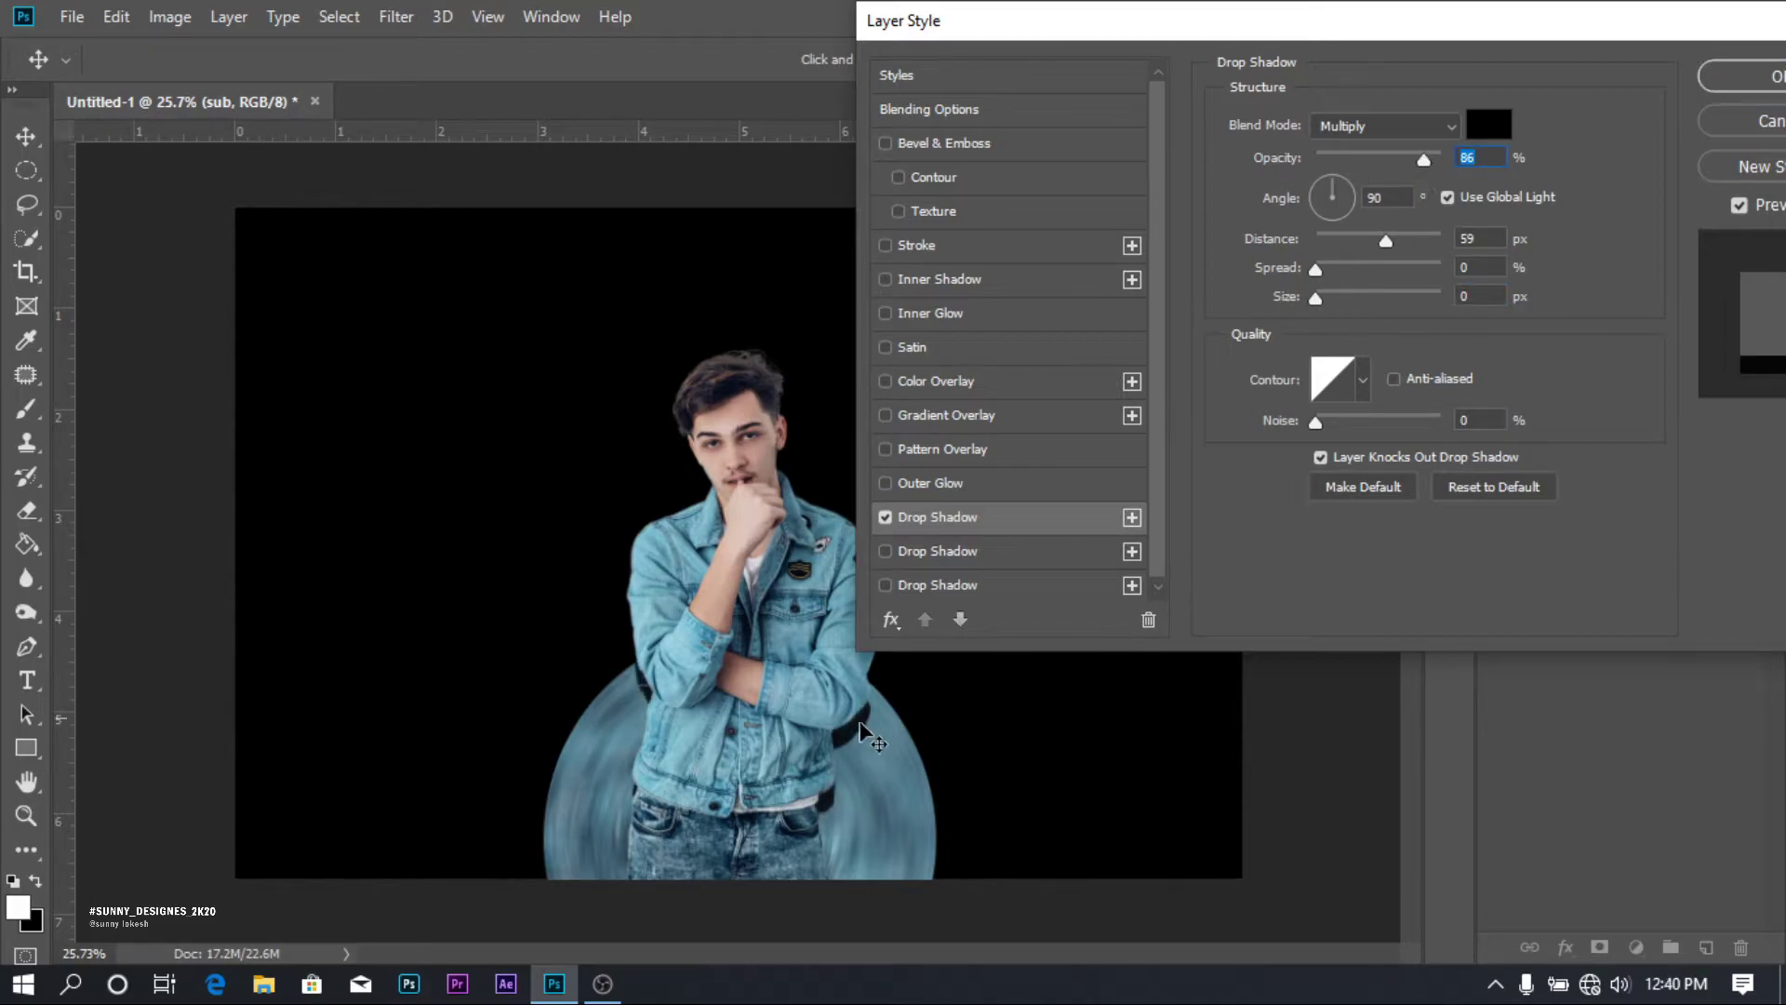
{"action": "left_click_drag", "start_coordinate": [862, 739], "coordinate": [884, 739]}
{"action": "left_click_drag", "start_coordinate": [1115, 28], "coordinate": [1250, 34]}
{"action": "left_click_drag", "start_coordinate": [860, 812], "coordinate": [889, 818]}
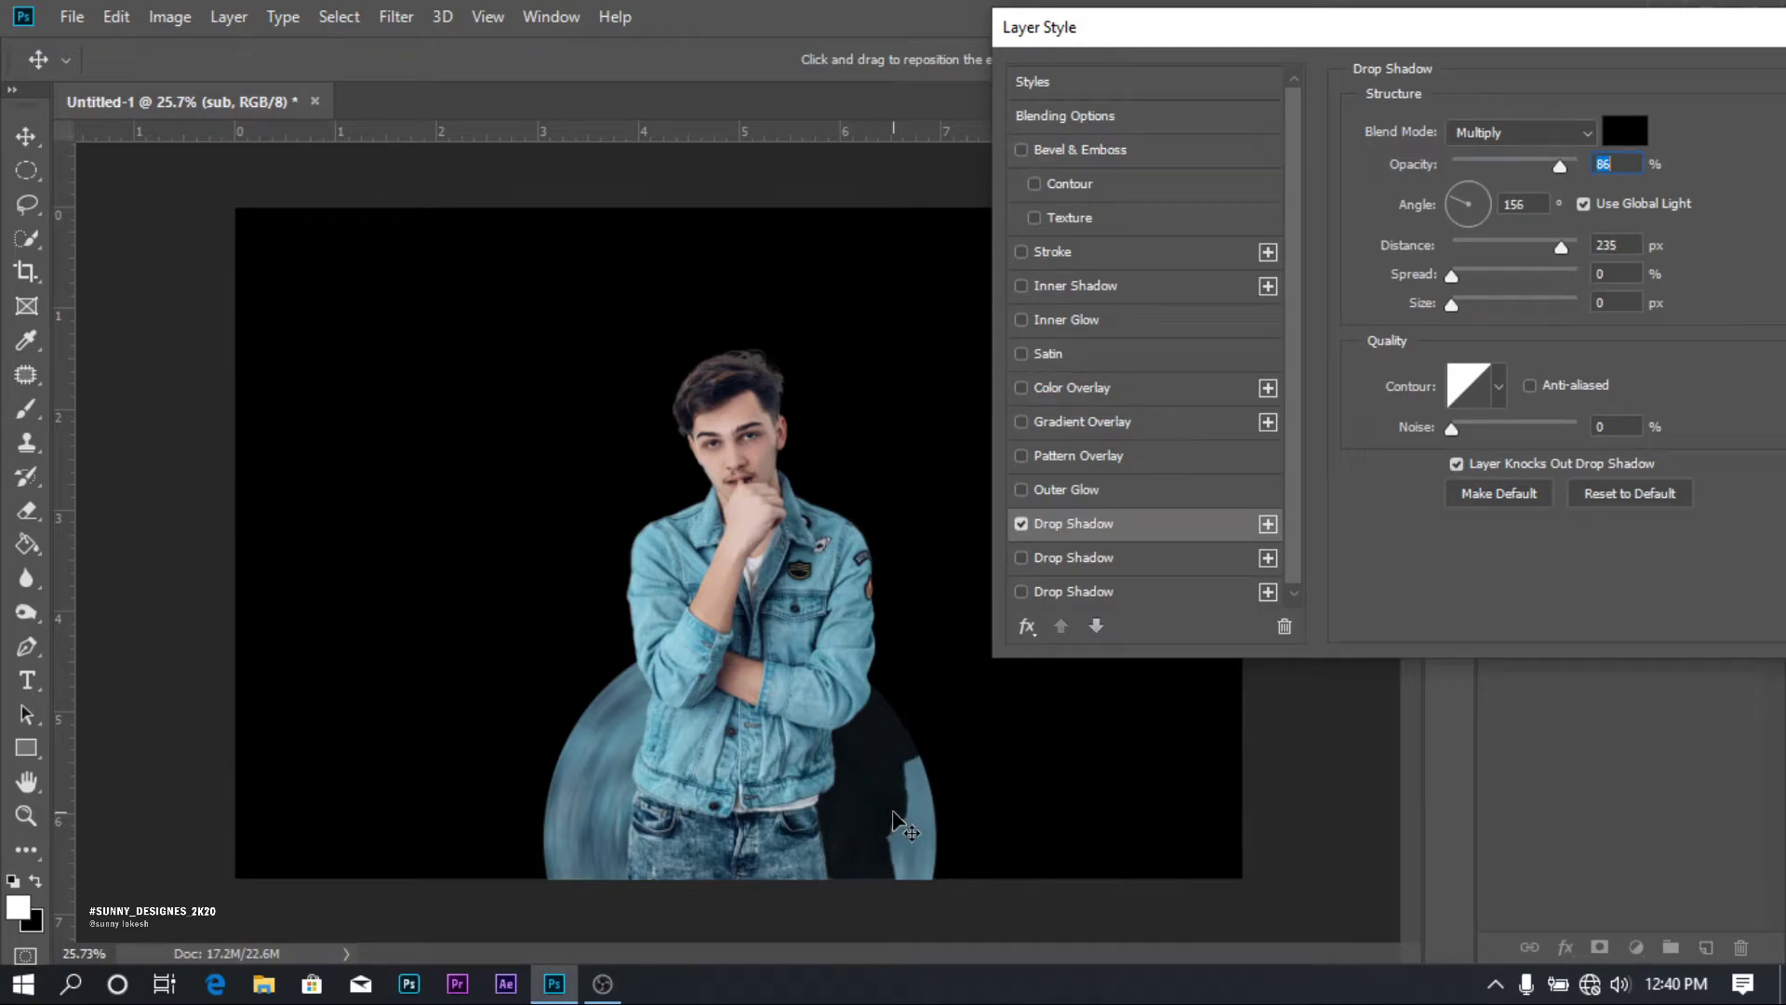
Soften the drop shadow to 114 px size and 59% opacity, and apply the layer style.
{"action": "left_click_drag", "start_coordinate": [1451, 307], "coordinate": [1515, 304]}
{"action": "left_click_drag", "start_coordinate": [1560, 166], "coordinate": [1532, 176]}
{"action": "left_click_drag", "start_coordinate": [1623, 31], "coordinate": [1372, 38]}
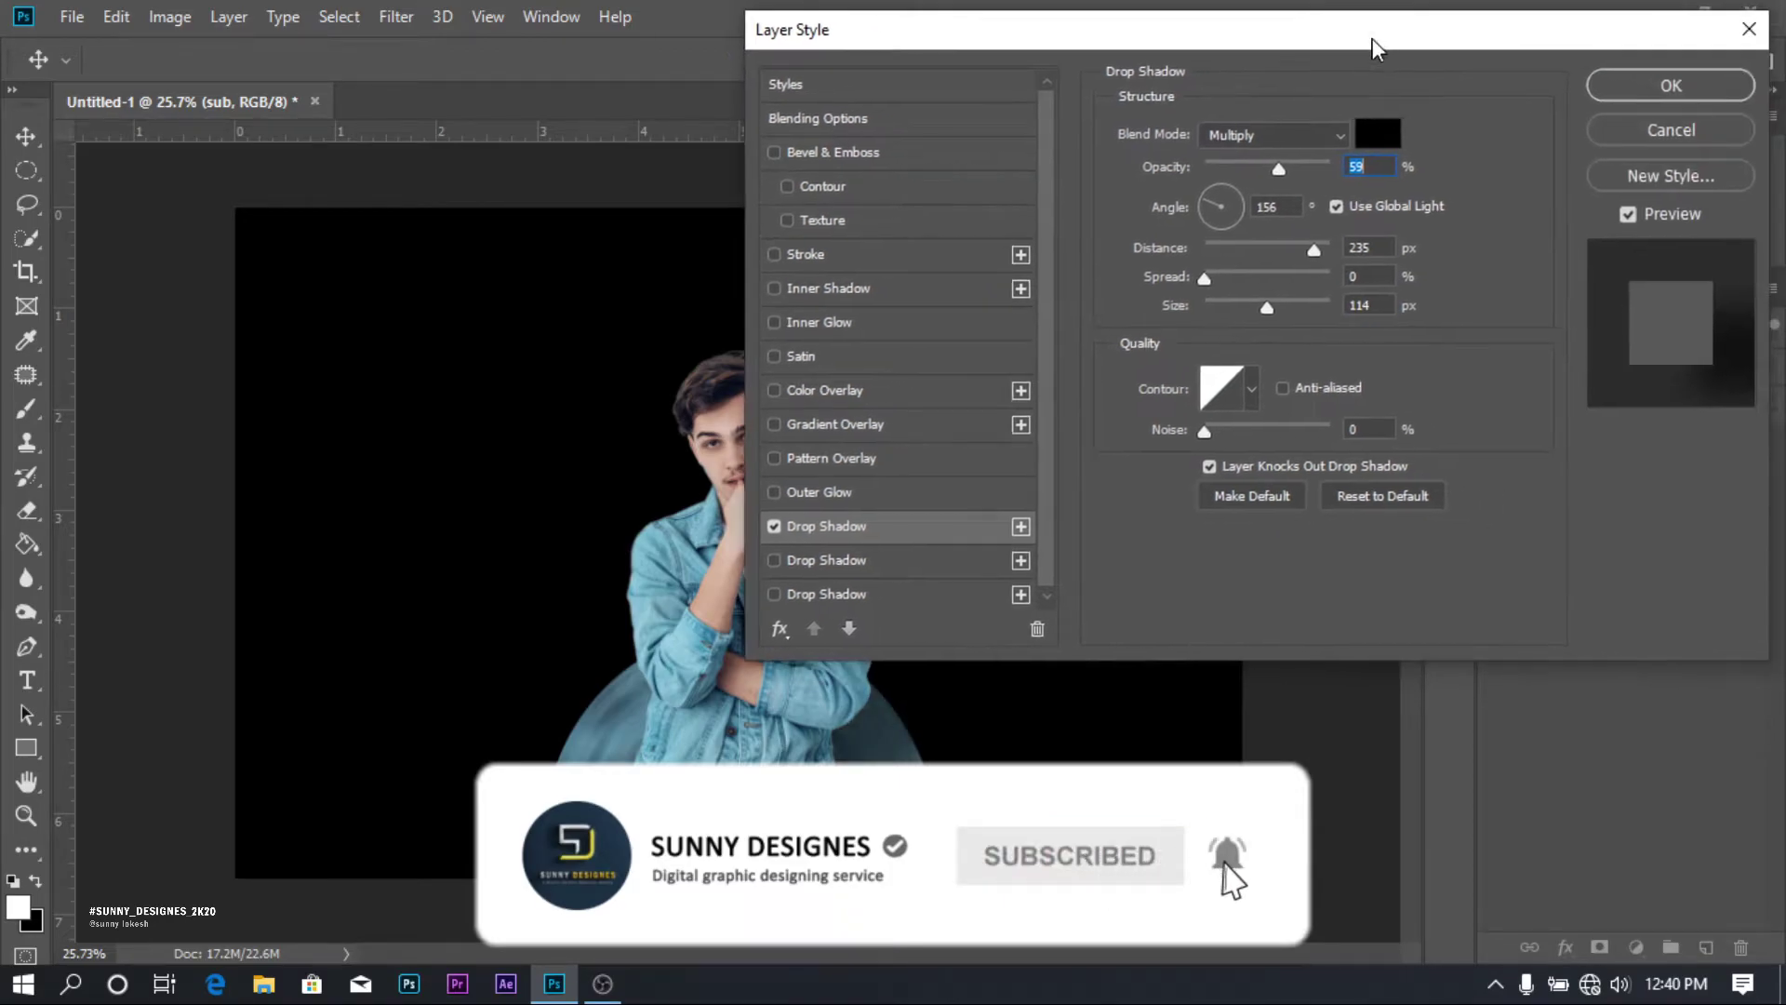
{"action": "key", "text": "Return"}
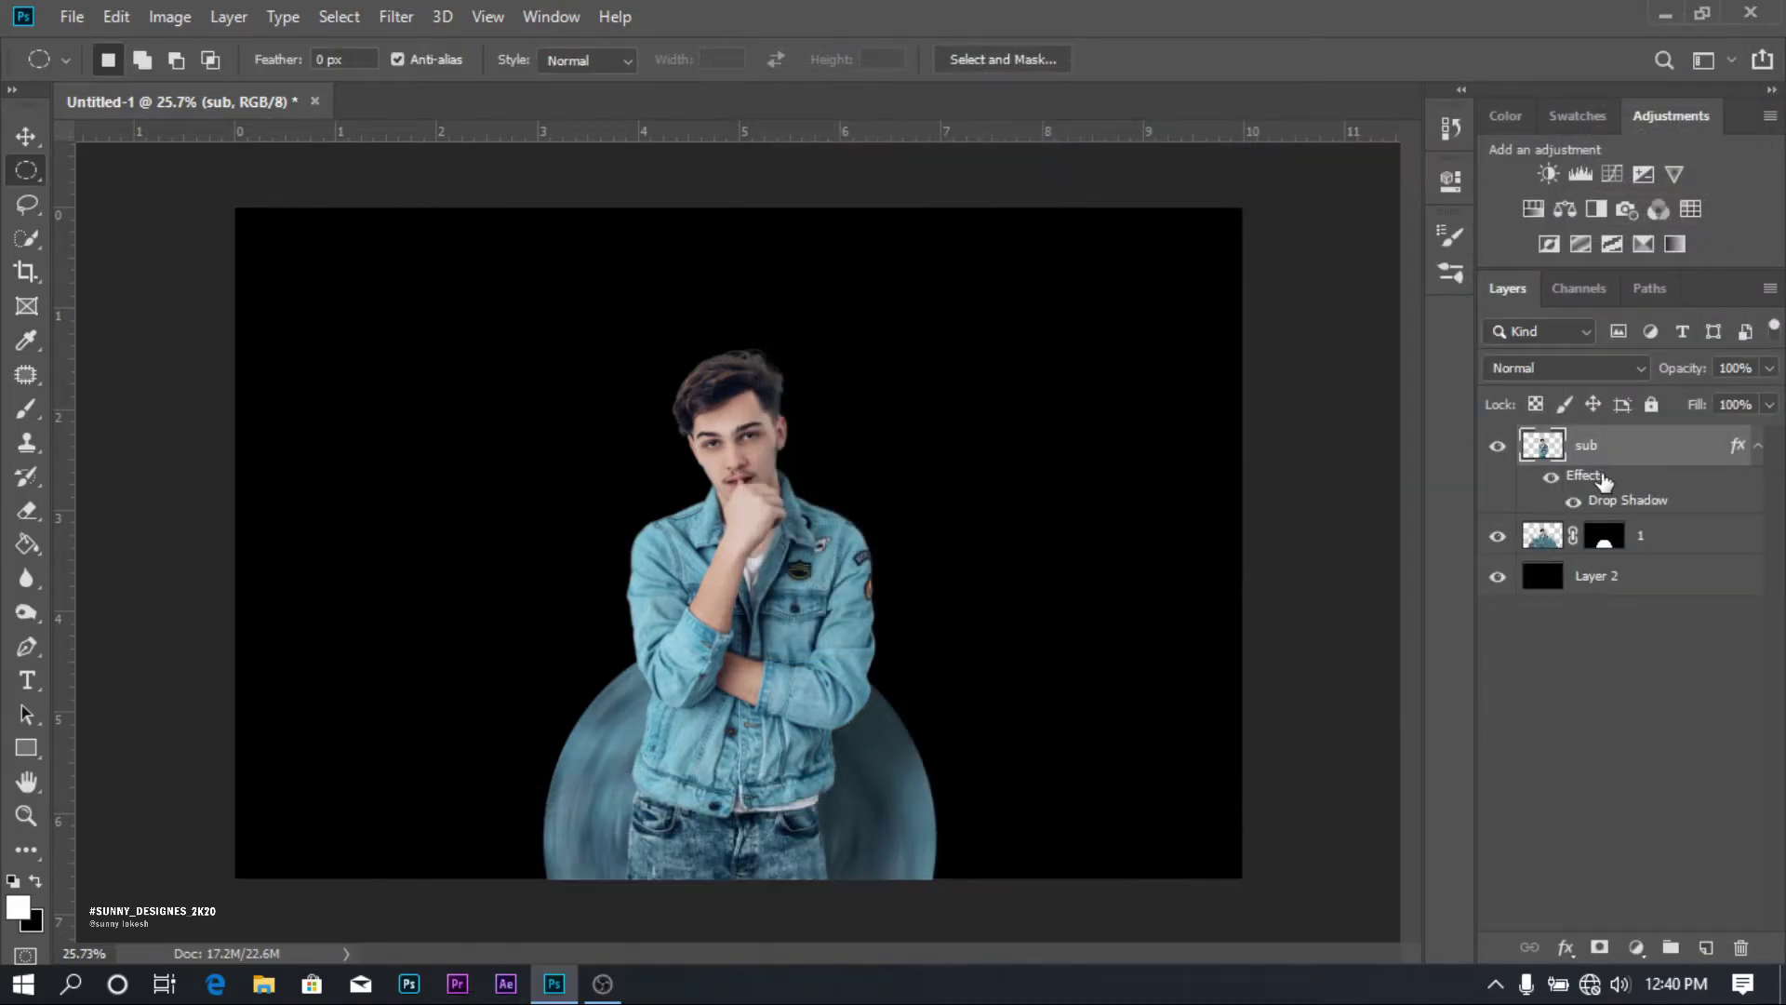
Add a second drop shadow to the sub layer with 32% opacity, 158° angle, 129 px distance, 23% spread and 54 px size.
{"action": "double_click", "coordinate": [1592, 477]}
{"action": "left_click_drag", "start_coordinate": [1094, 27], "coordinate": [1189, 28]}
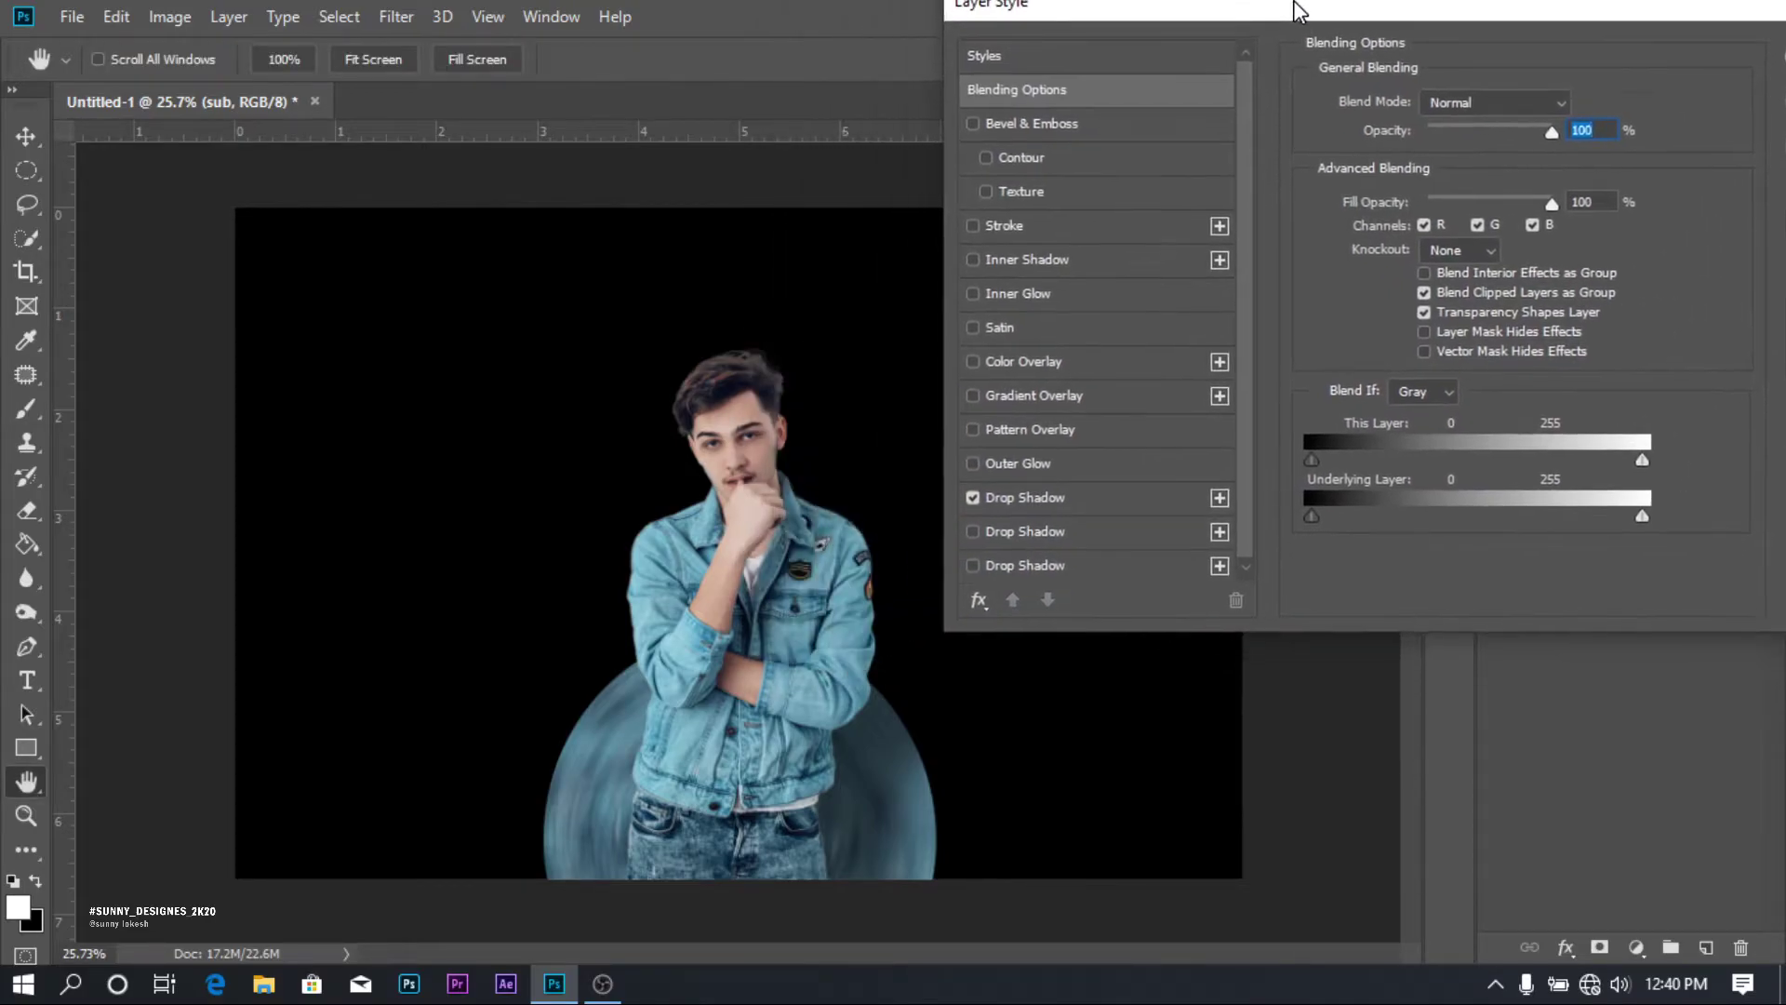
{"action": "left_click", "coordinate": [992, 552]}
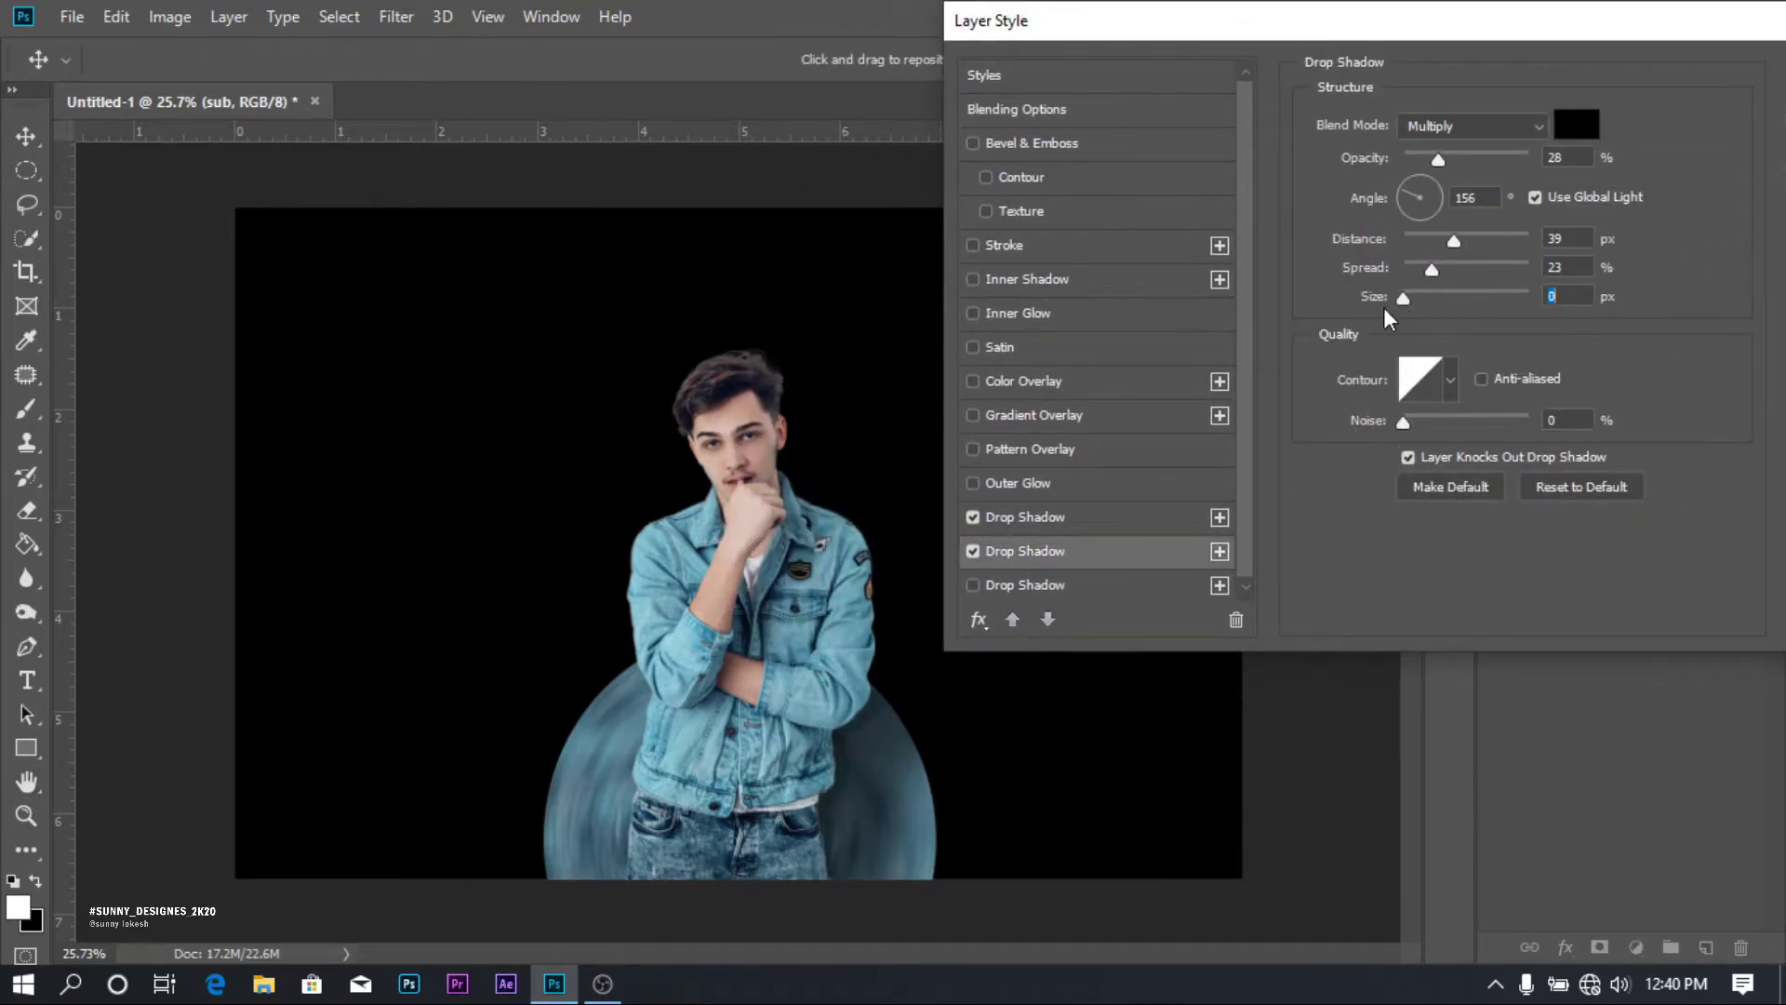
{"action": "left_click_drag", "start_coordinate": [867, 763], "coordinate": [857, 778]}
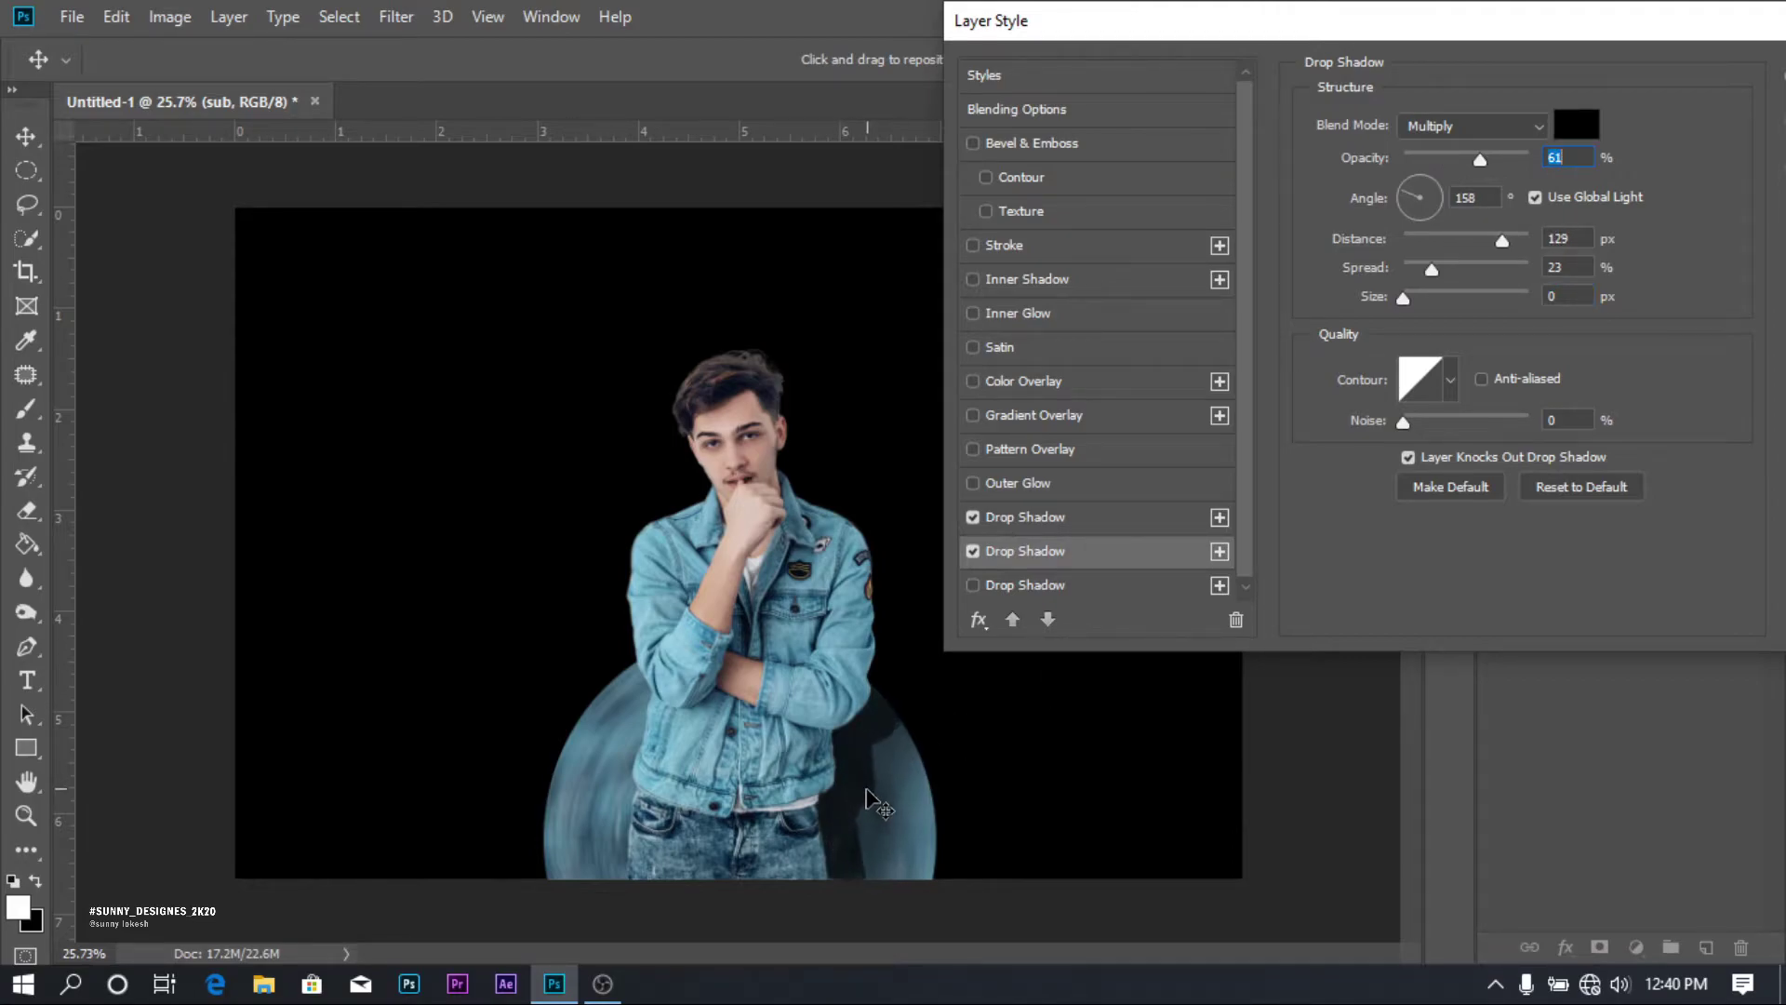
{"action": "left_click_drag", "start_coordinate": [1428, 296], "coordinate": [1437, 296]}
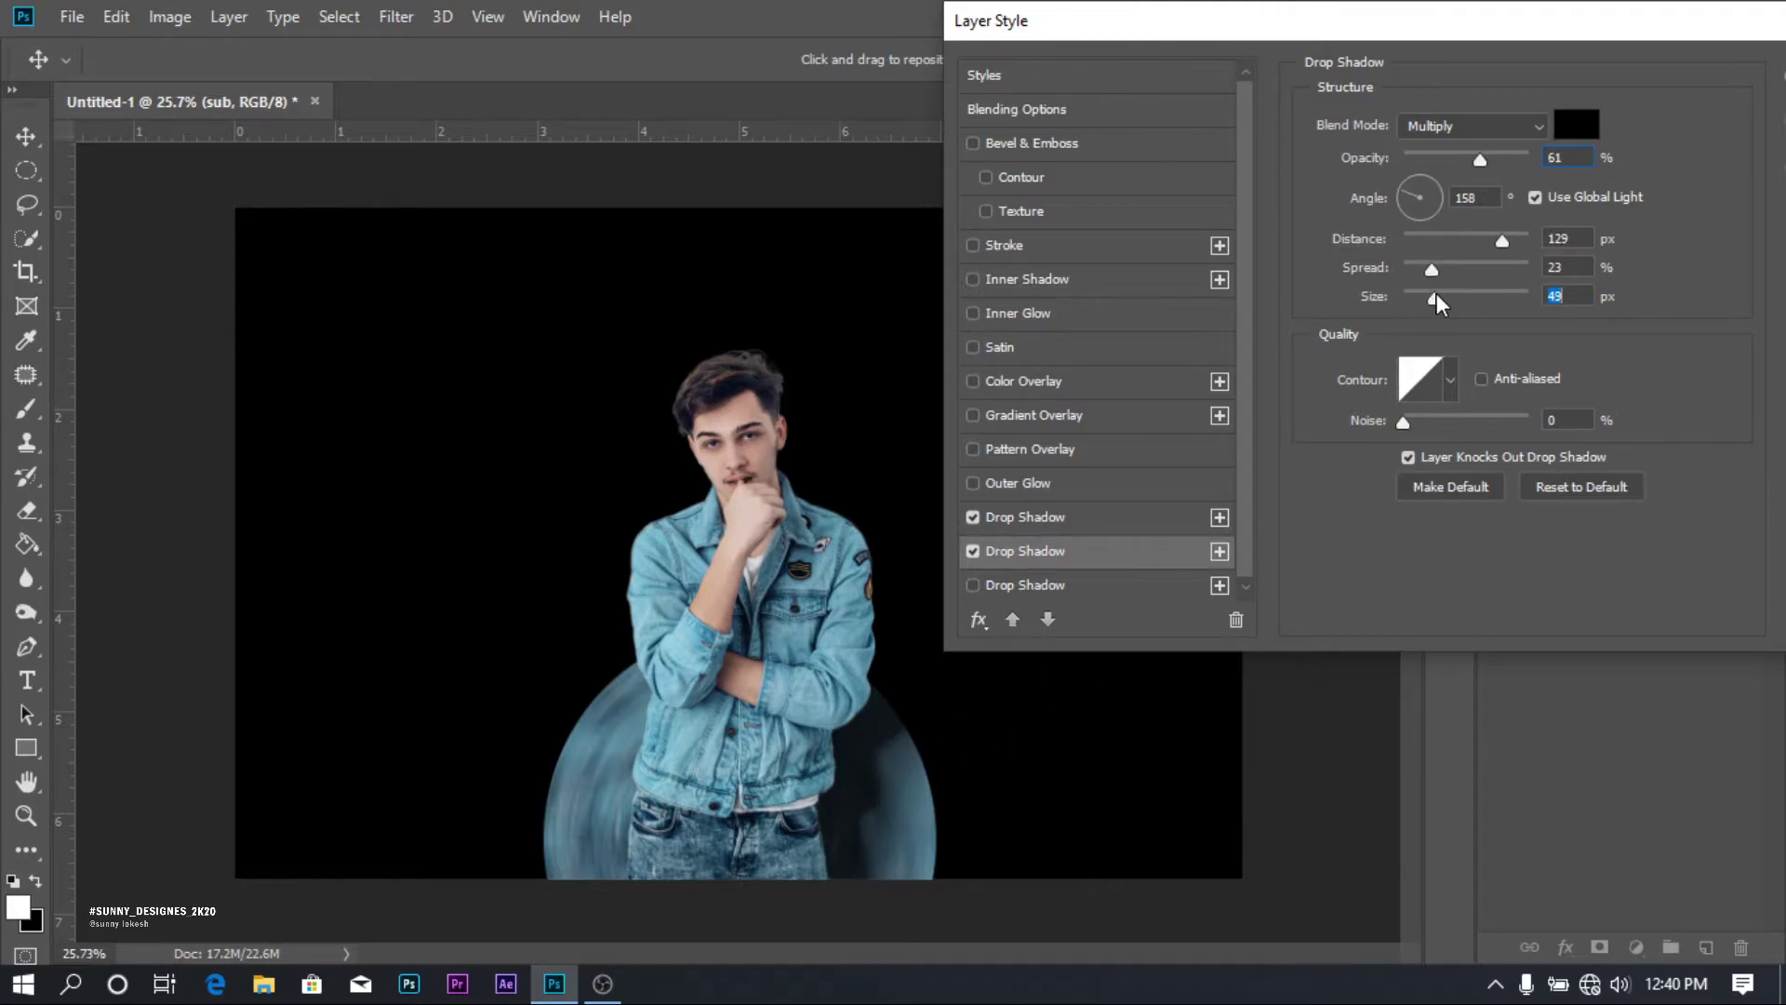
{"action": "left_click_drag", "start_coordinate": [1481, 160], "coordinate": [1475, 162]}
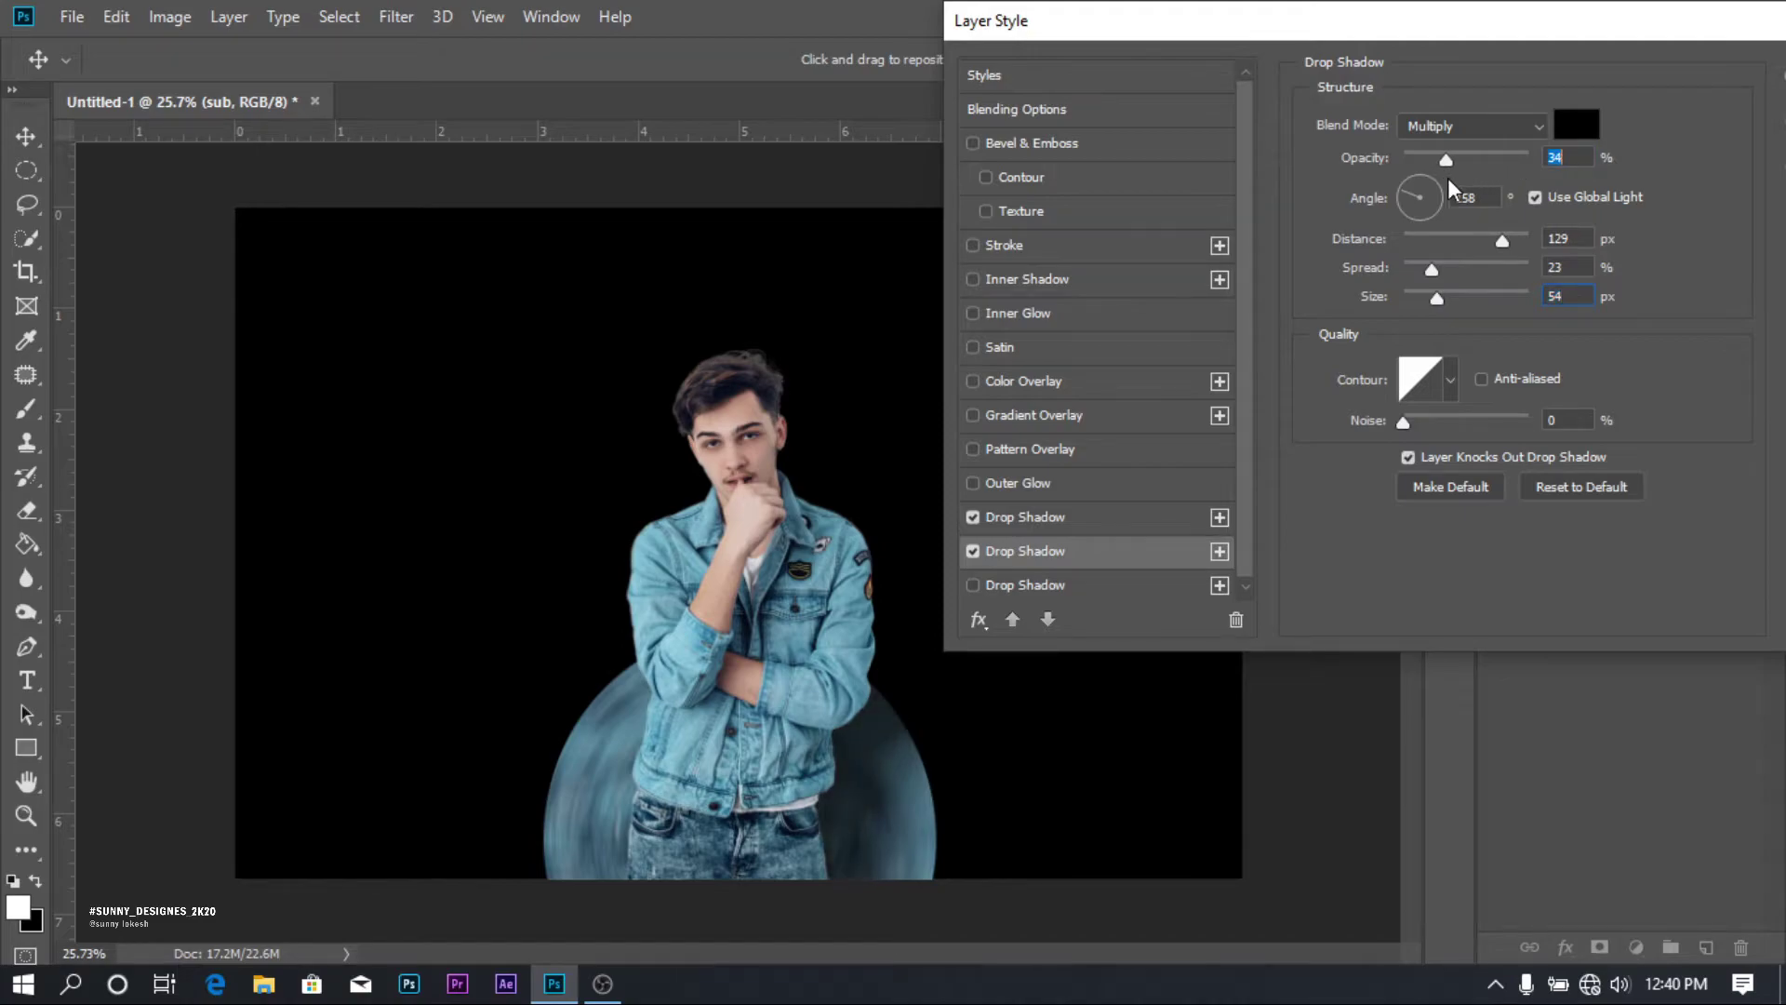
{"action": "left_click_drag", "start_coordinate": [1448, 184], "coordinate": [1444, 182]}
{"action": "left_click_drag", "start_coordinate": [1453, 34], "coordinate": [1338, 38]}
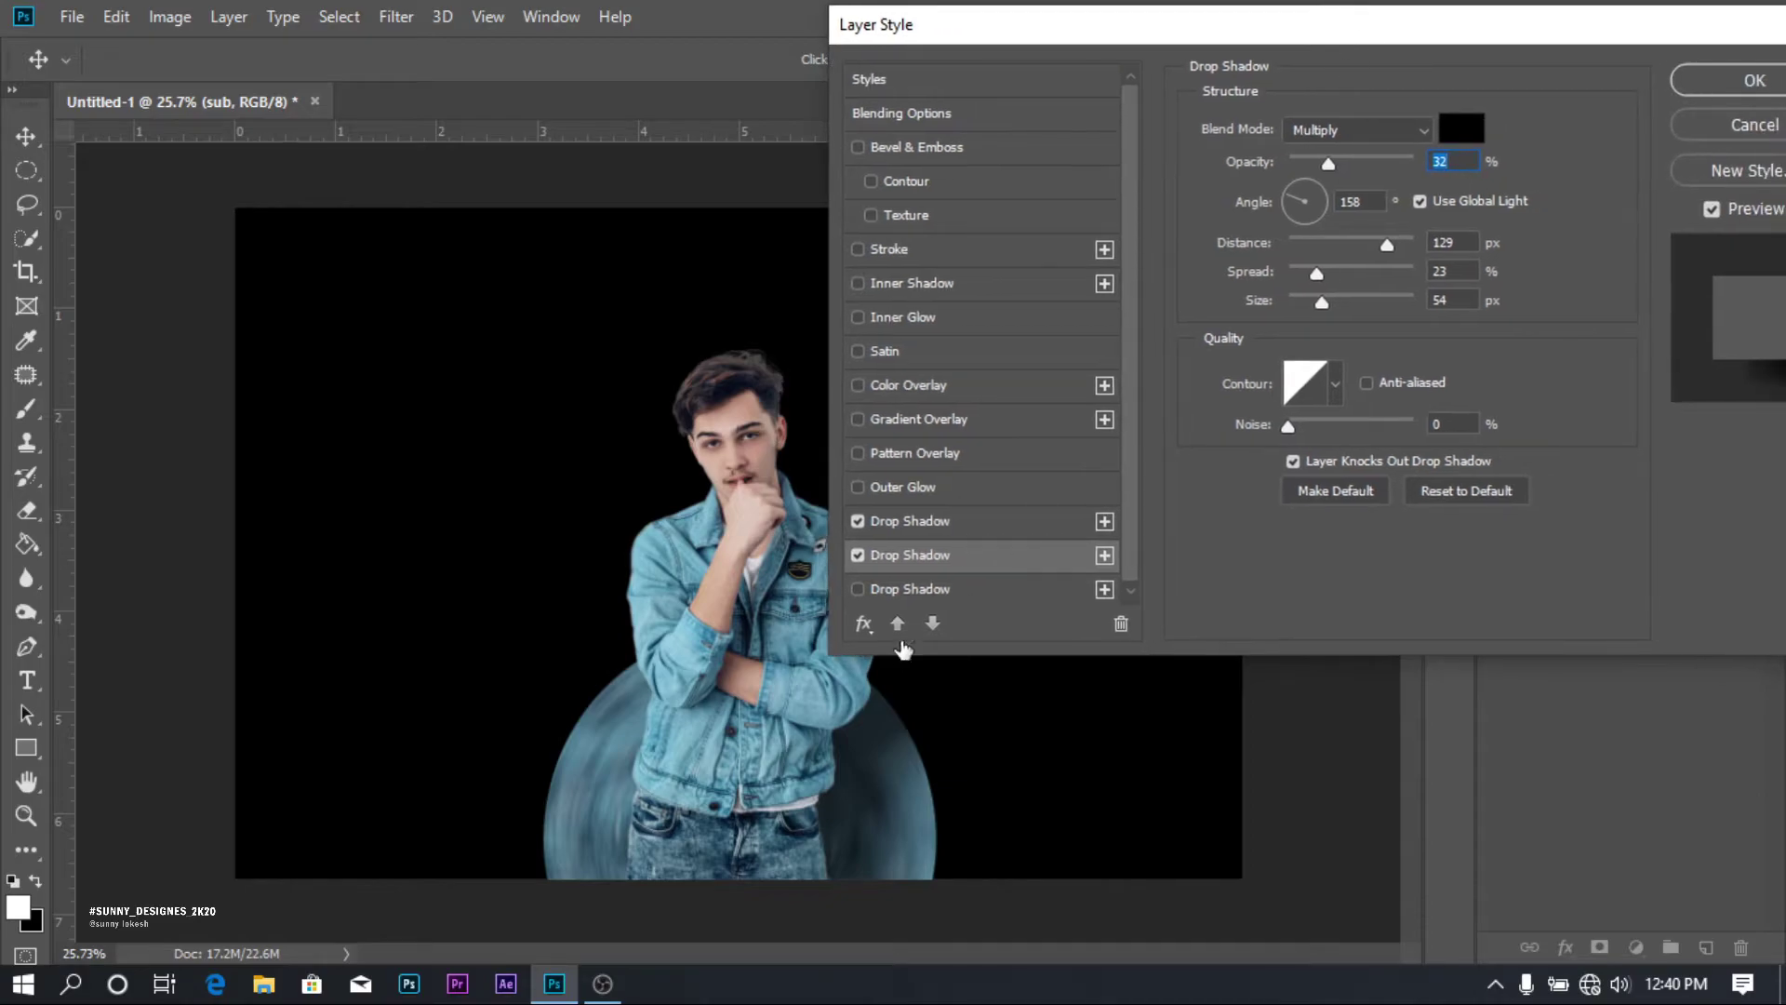
Add a third drop shadow with 42% opacity, 170° angle, 40 px distance, 32% spread and 49 px size, and apply the style.
{"action": "left_click", "coordinate": [865, 591]}
{"action": "left_click_drag", "start_coordinate": [1323, 299], "coordinate": [1197, 291]}
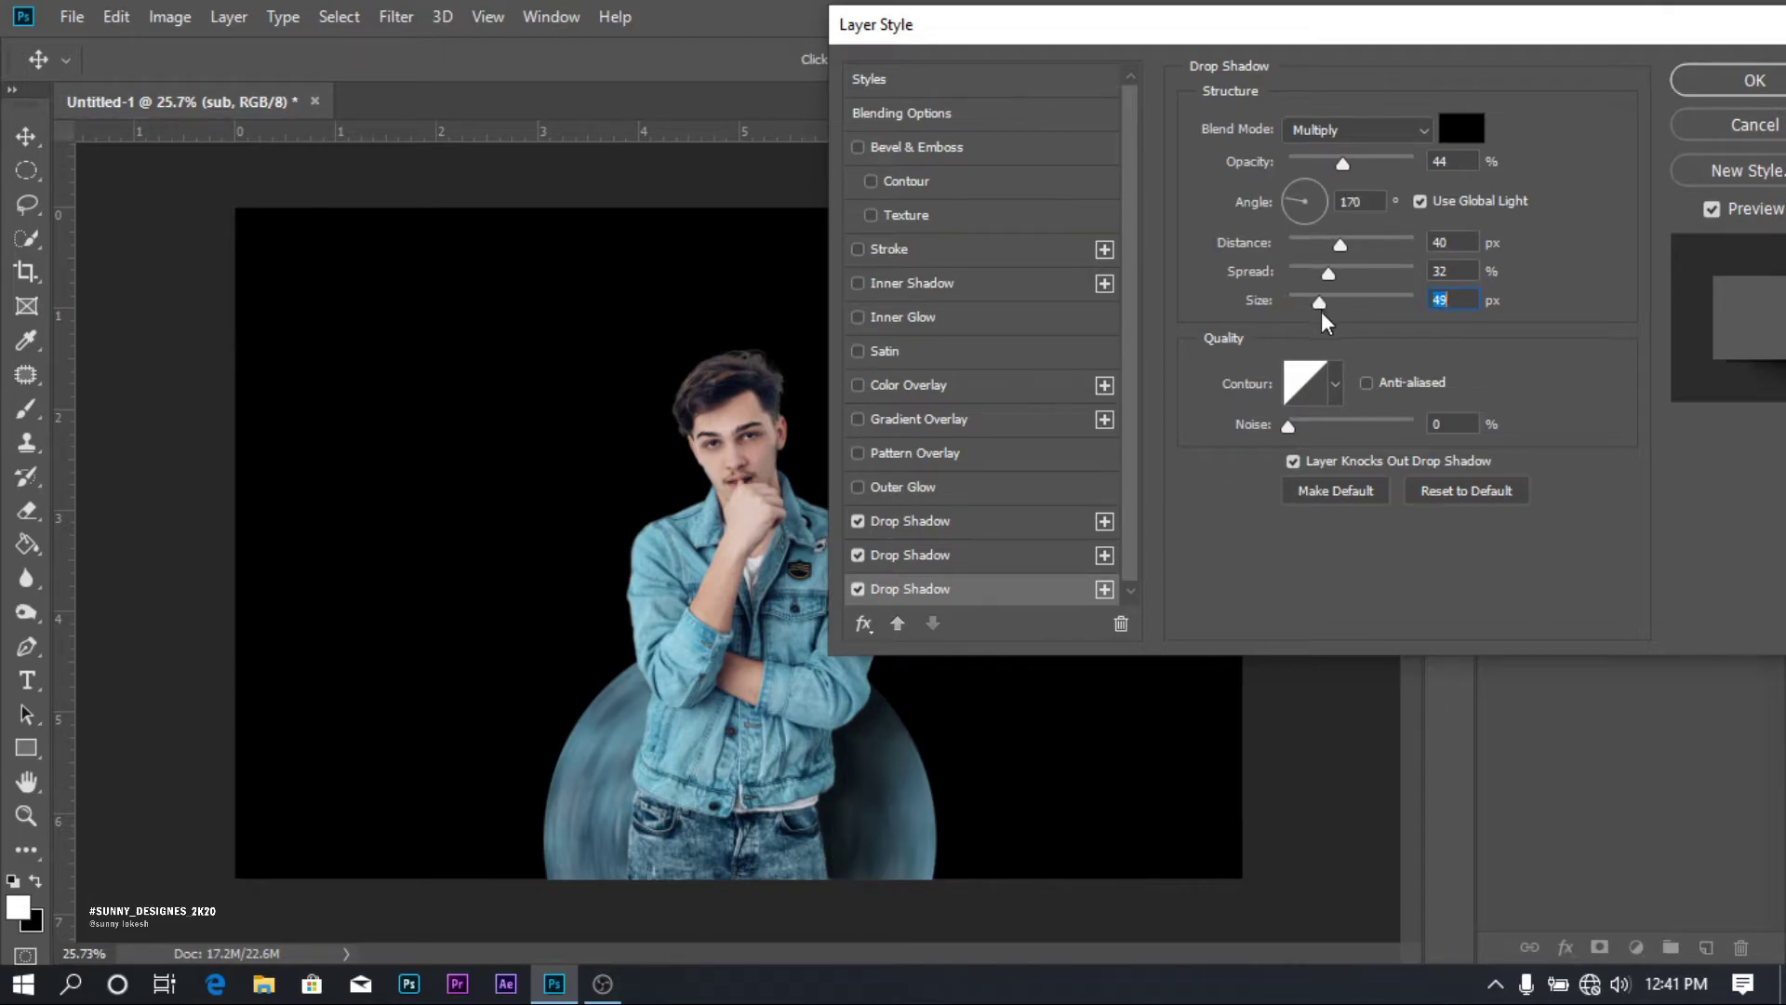
{"action": "left_click_drag", "start_coordinate": [1457, 26], "coordinate": [1284, 74]}
{"action": "left_click", "coordinate": [1169, 215]}
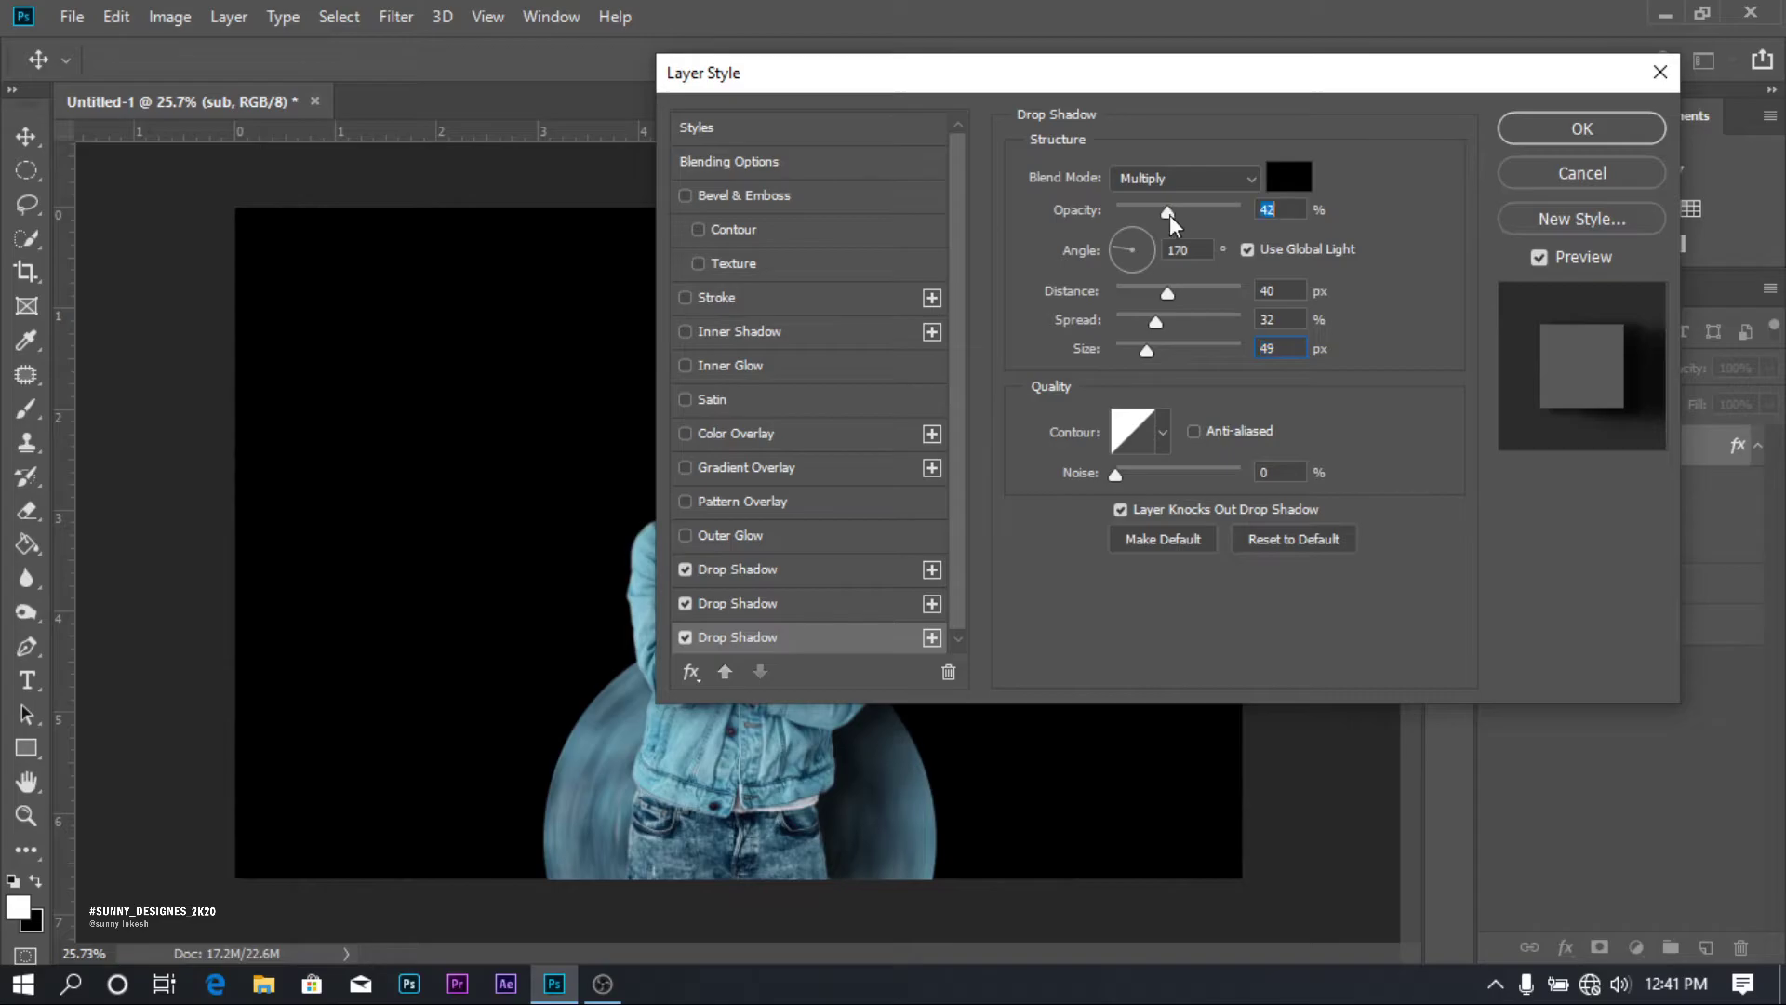
{"action": "left_click", "coordinate": [1540, 129]}
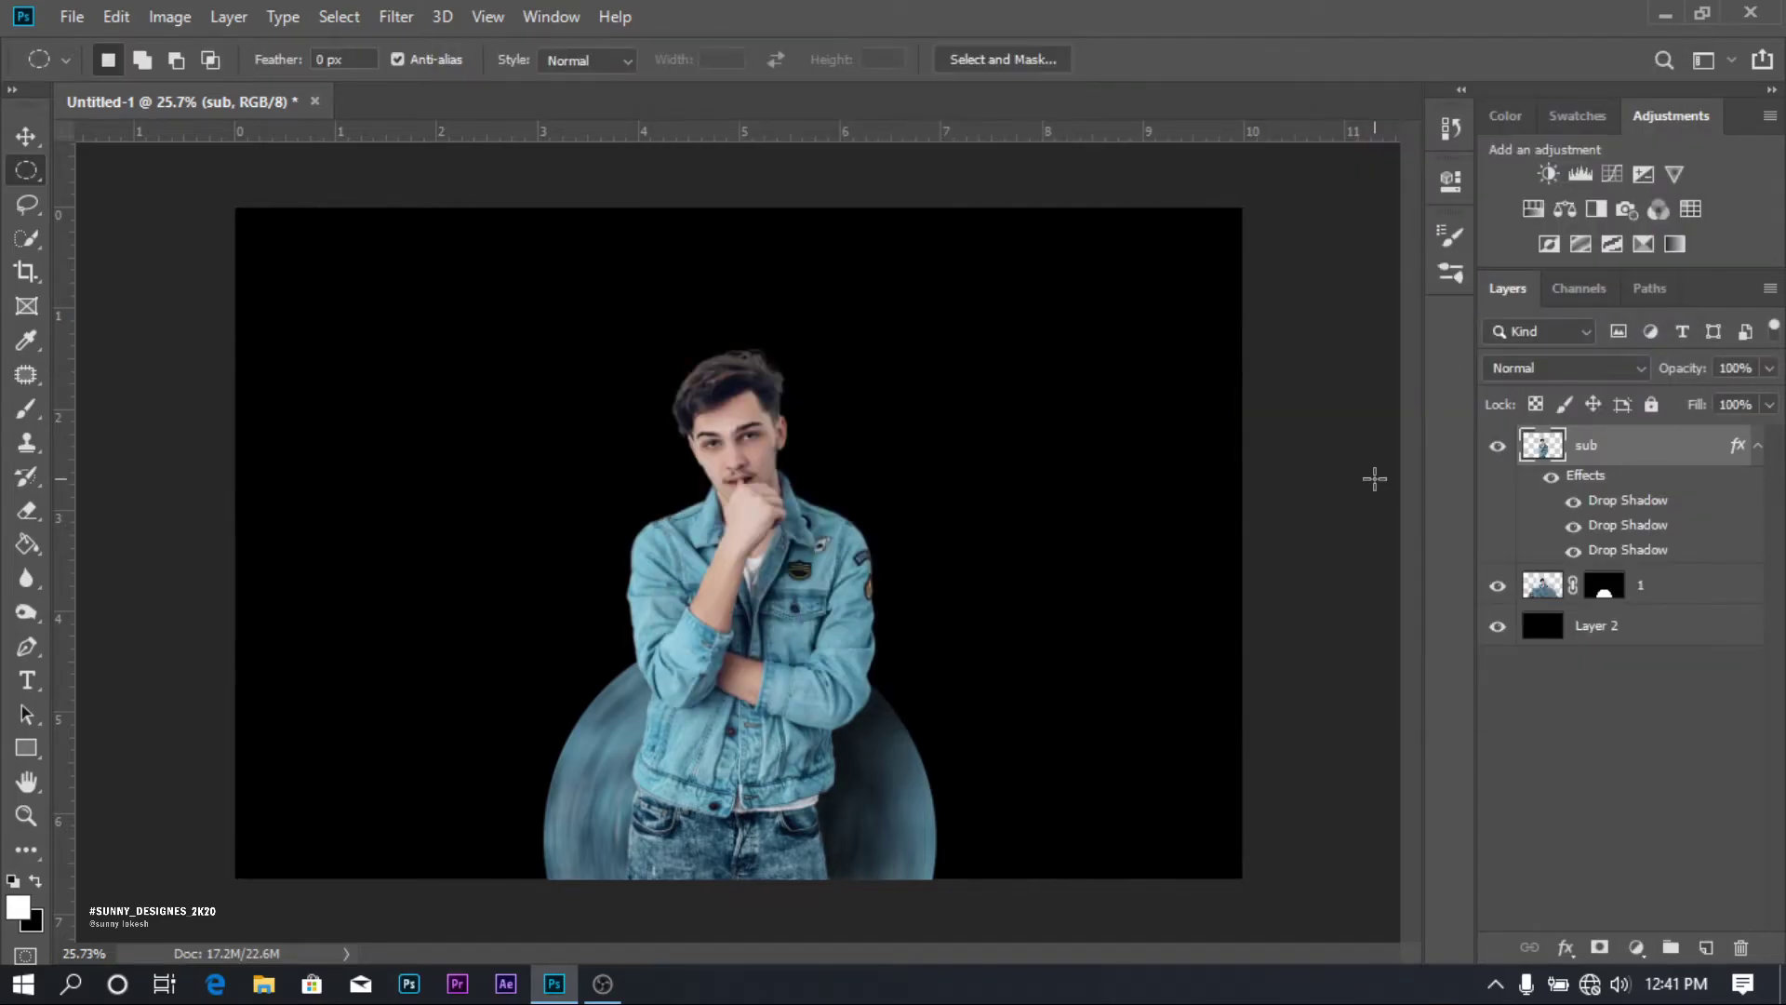
Add a strongly brightening Curves adjustment above layer 1 and invert its mask to black.
{"action": "left_click", "coordinate": [1697, 609]}
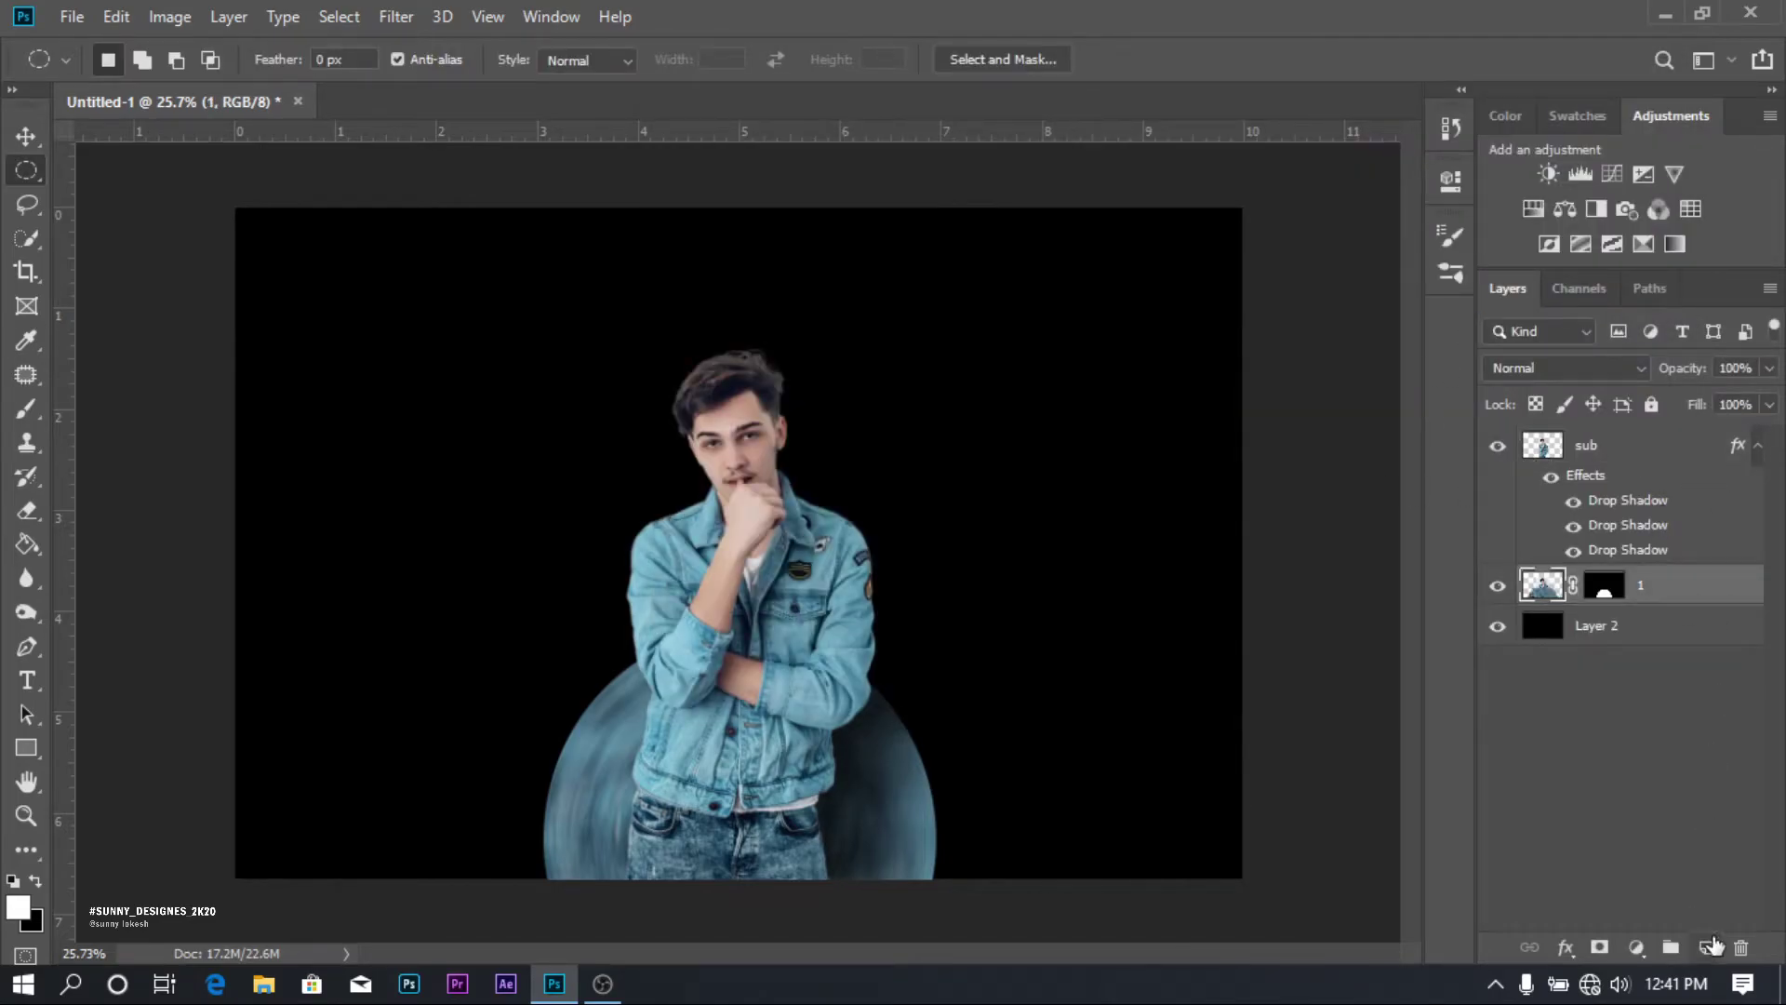
{"action": "left_click", "coordinate": [1613, 174]}
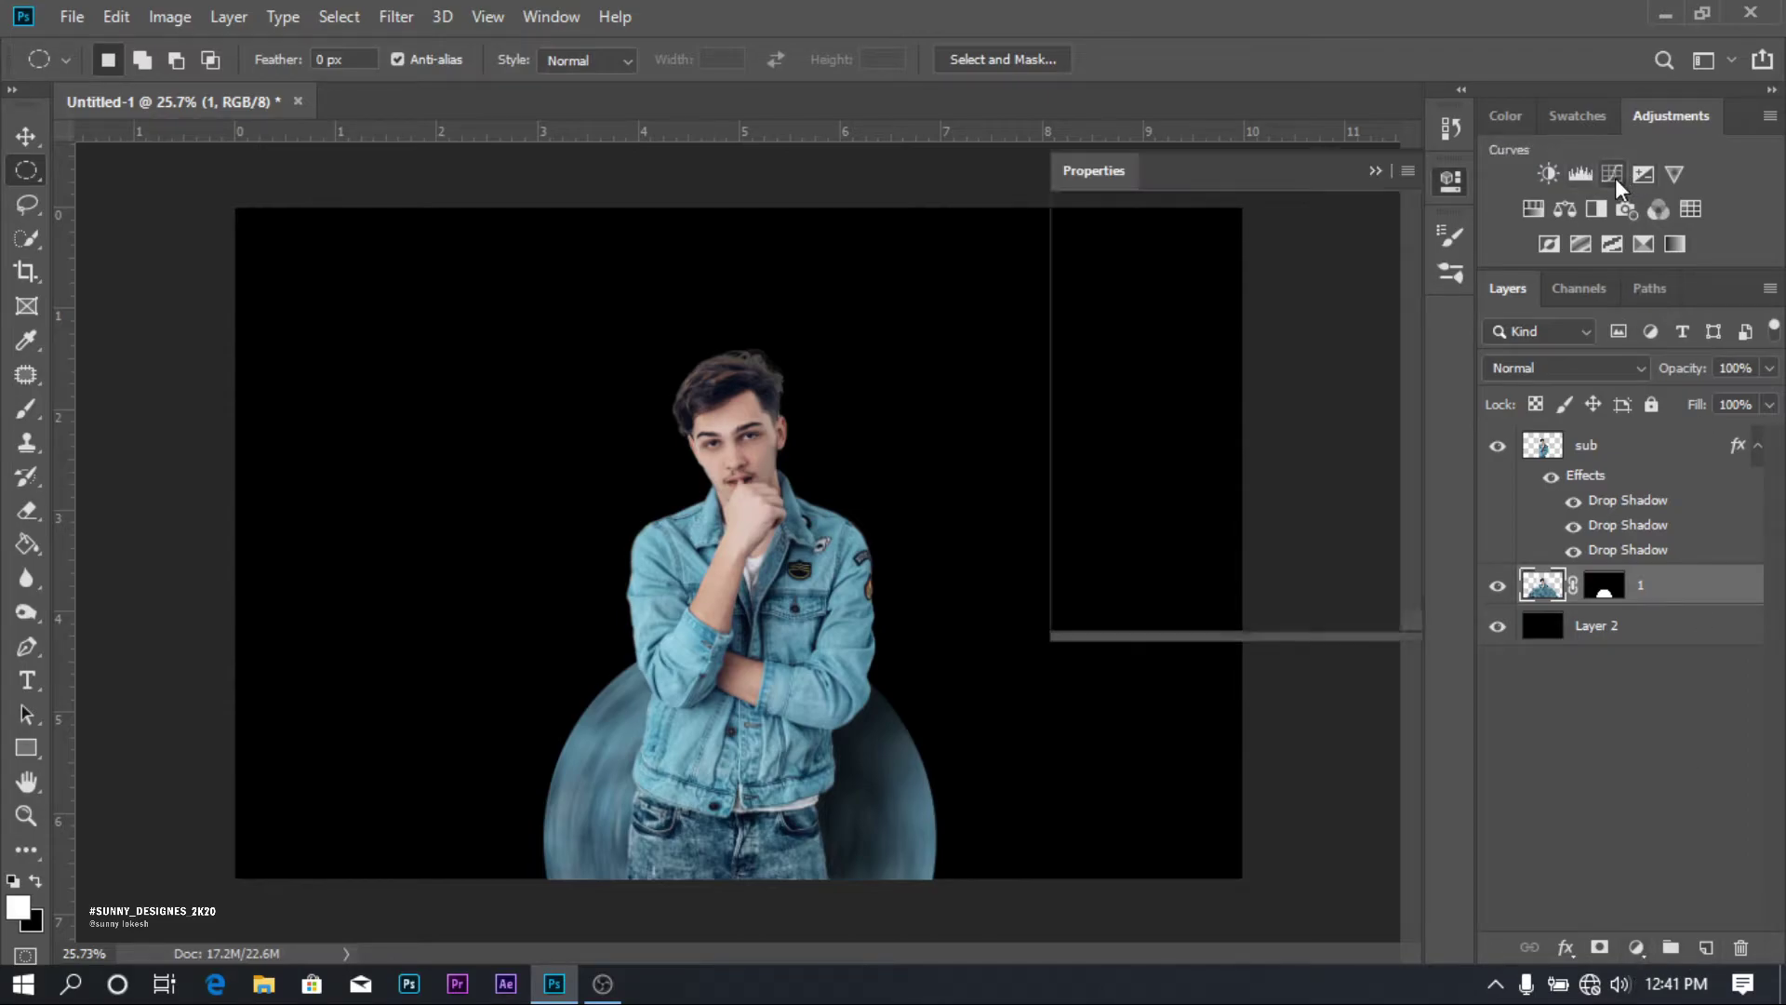
{"action": "left_click_drag", "start_coordinate": [1244, 454], "coordinate": [1206, 406]}
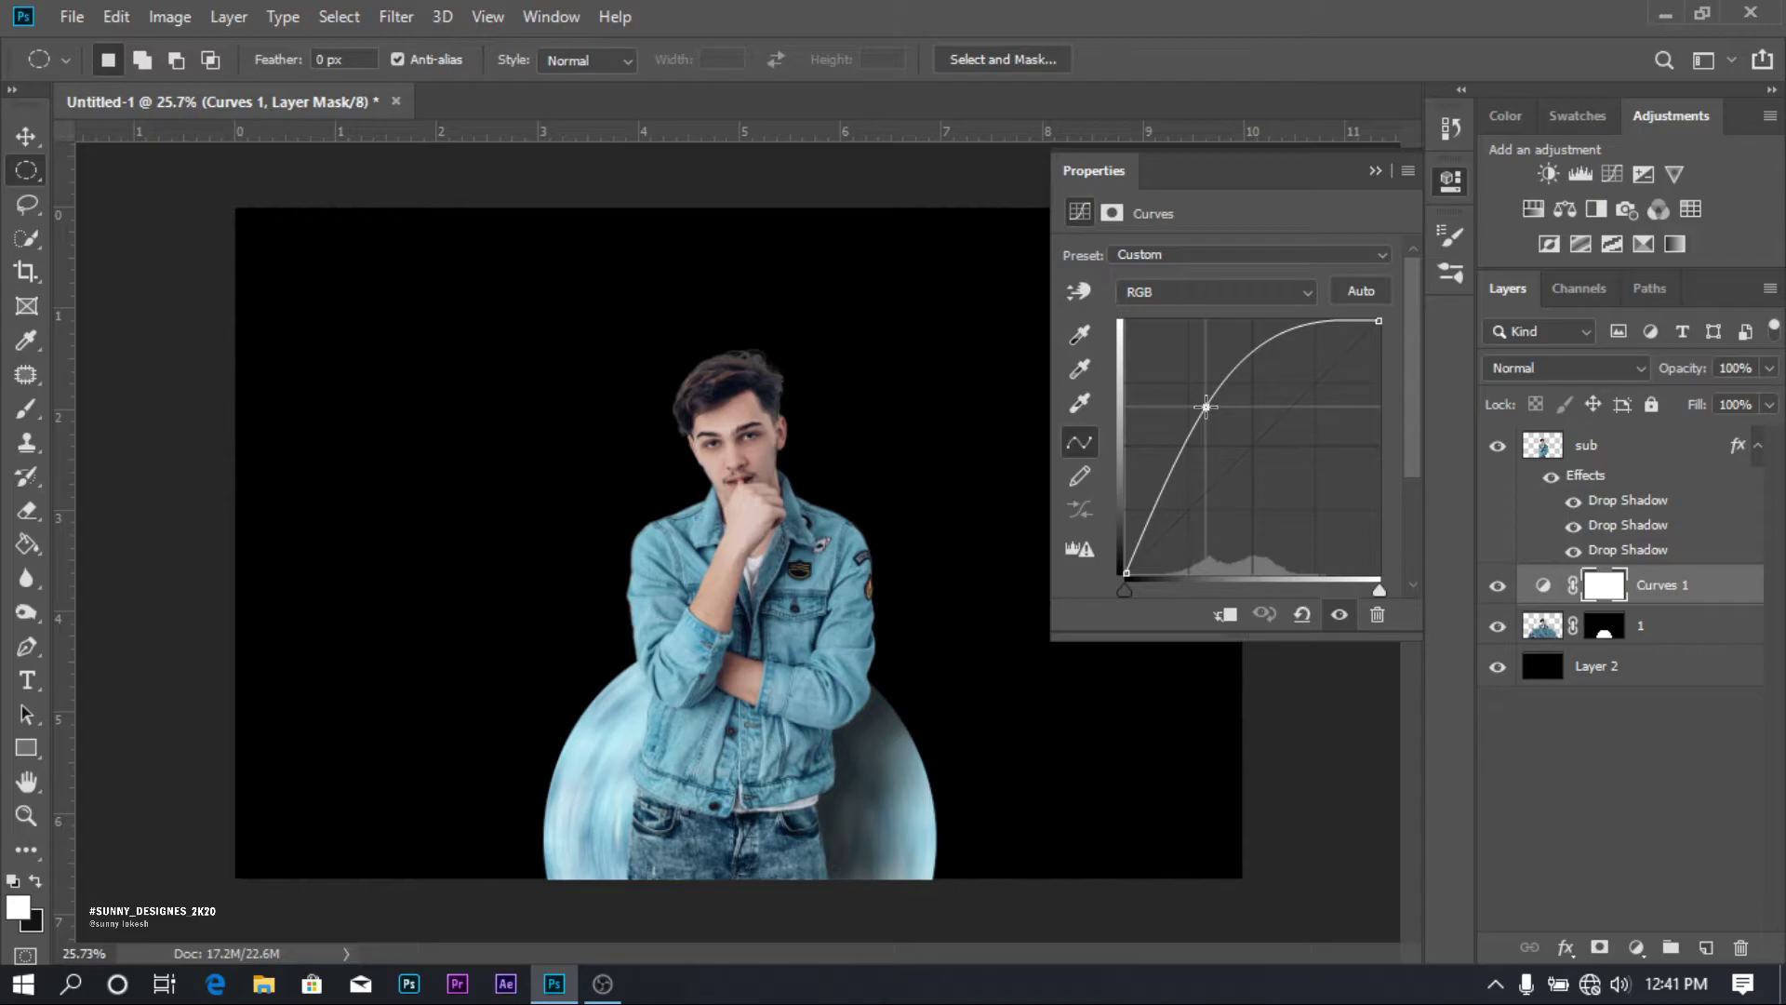
{"action": "left_click", "coordinate": [1377, 170]}
{"action": "key", "text": "ctrl+i"}
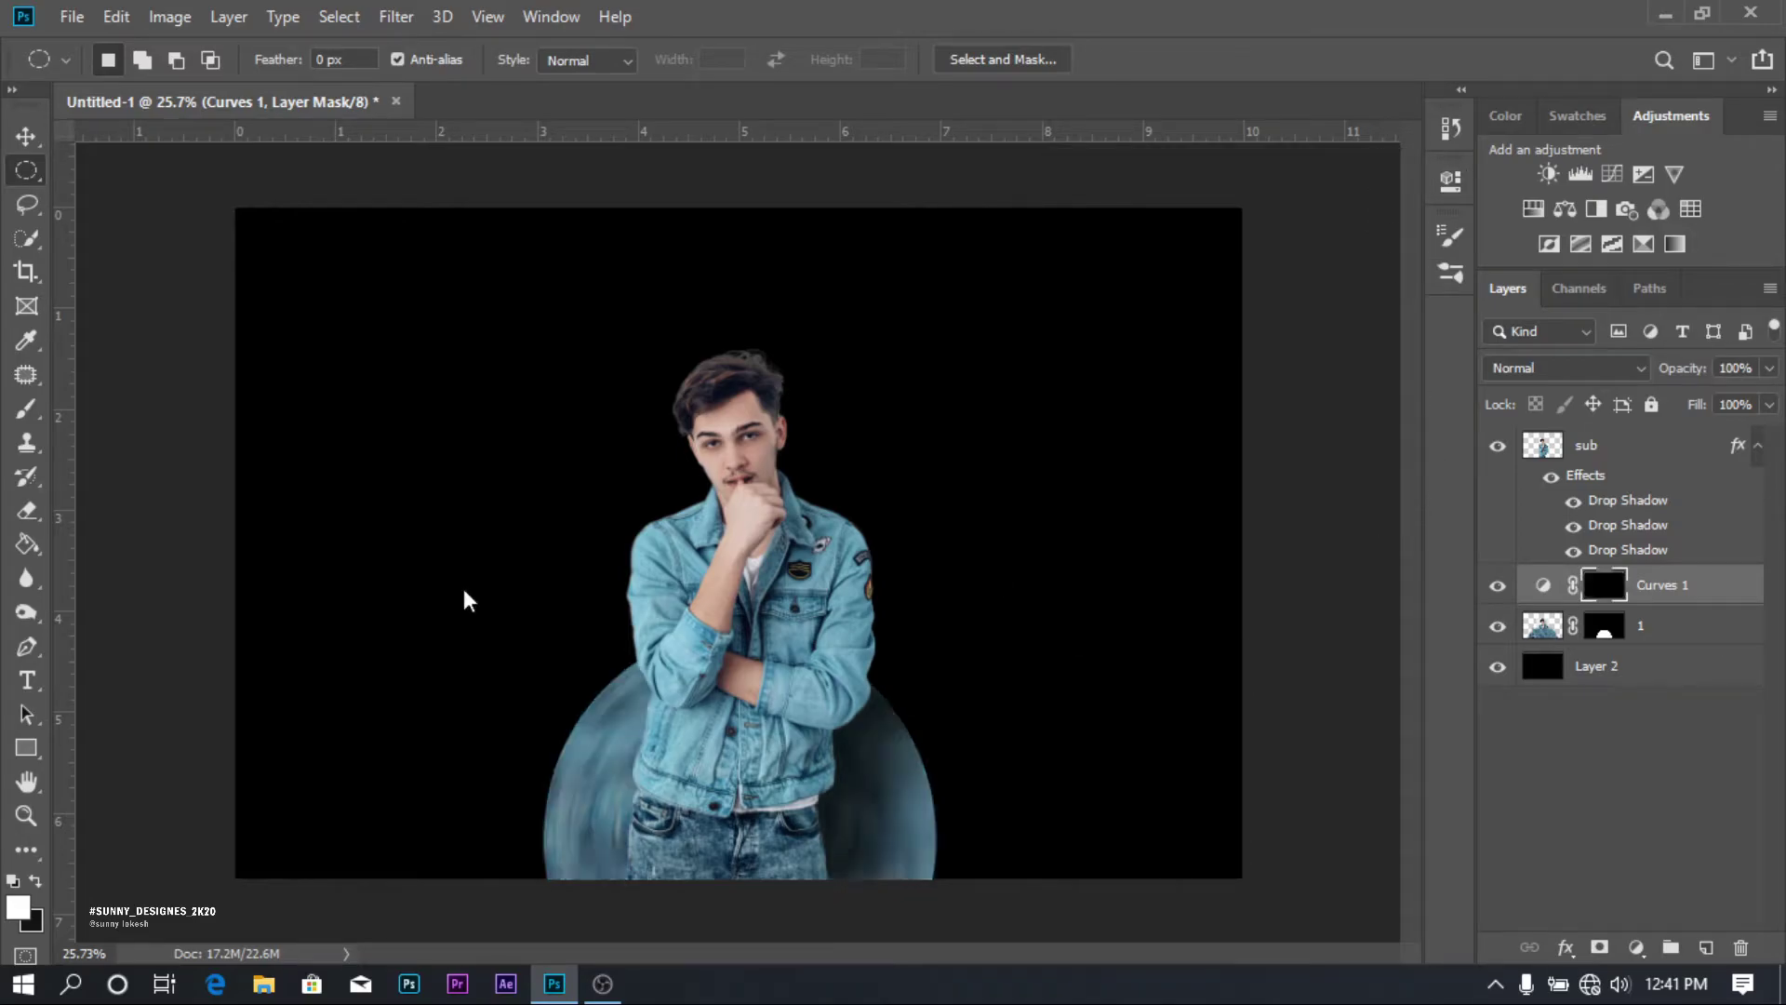
Paint white on the Curves 1 mask with a soft 894 px brush to brighten the disc's left side.
{"action": "left_click", "coordinate": [26, 410]}
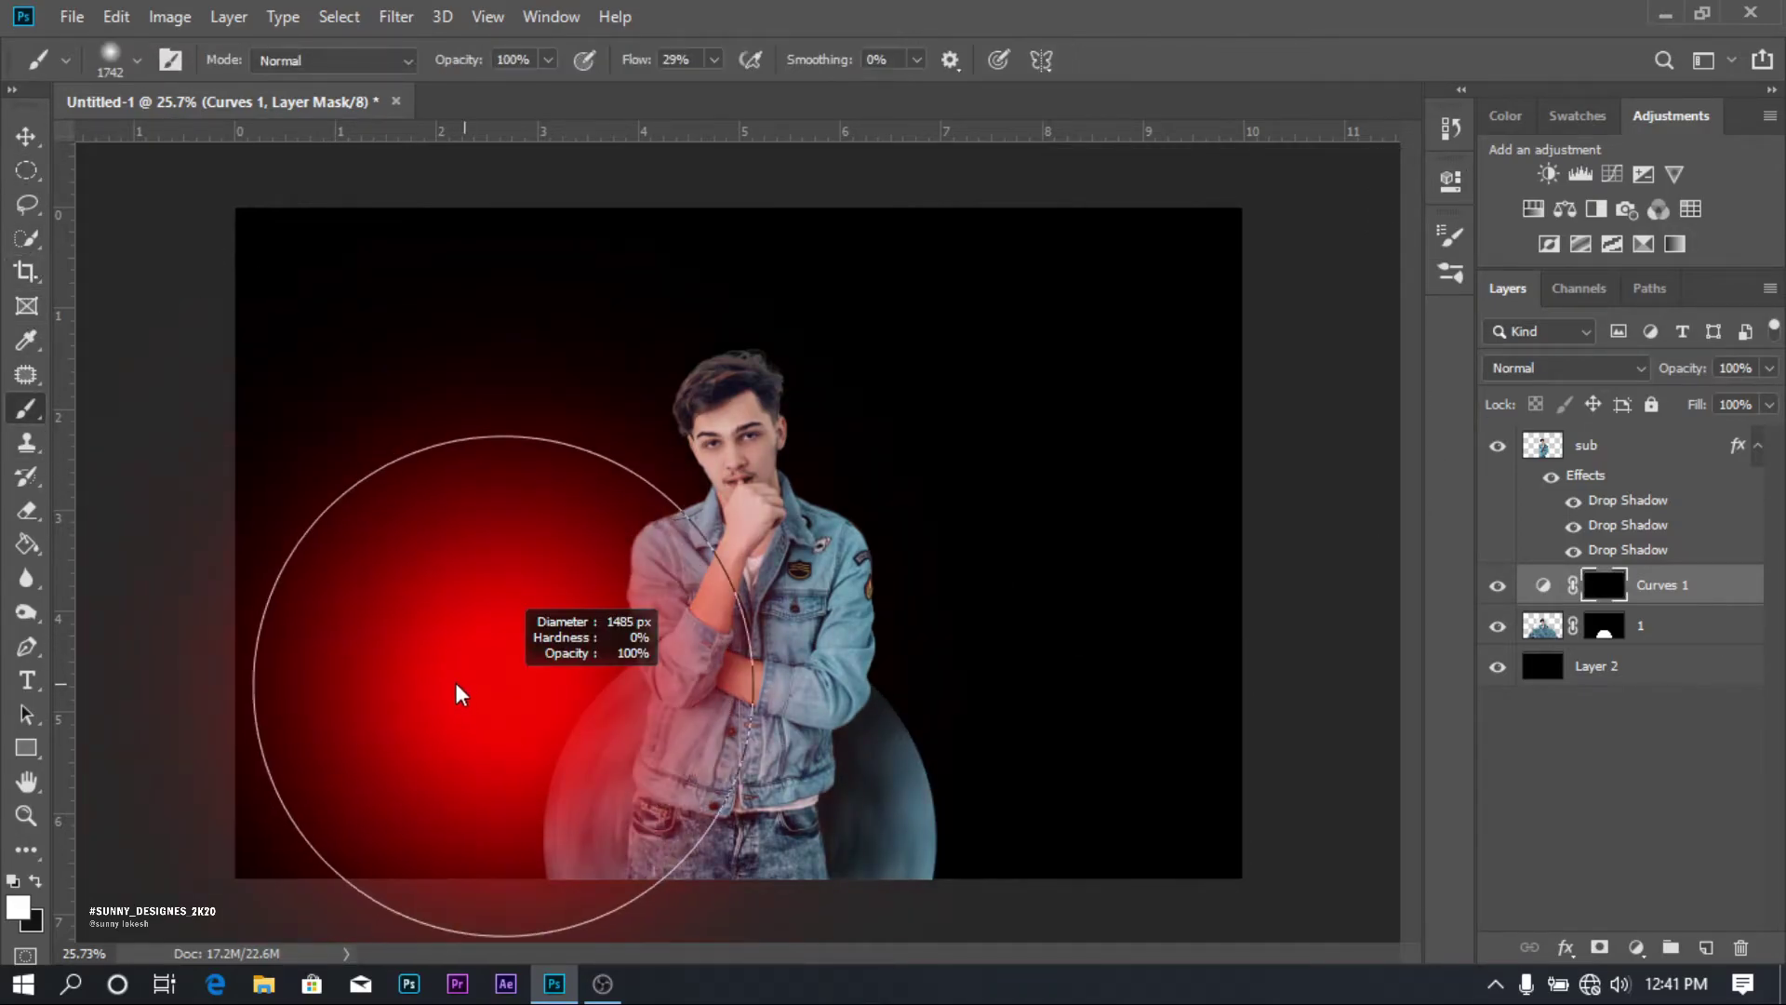
{"action": "left_click", "coordinate": [553, 761]}
{"action": "left_click", "coordinate": [548, 731]}
{"action": "mouse_move", "coordinate": [547, 730]}
{"action": "left_mouse_down"}
{"action": "mouse_move", "coordinate": [499, 745]}
{"action": "mouse_move", "coordinate": [554, 768]}
{"action": "left_mouse_up"}
{"action": "left_click", "coordinate": [535, 742]}
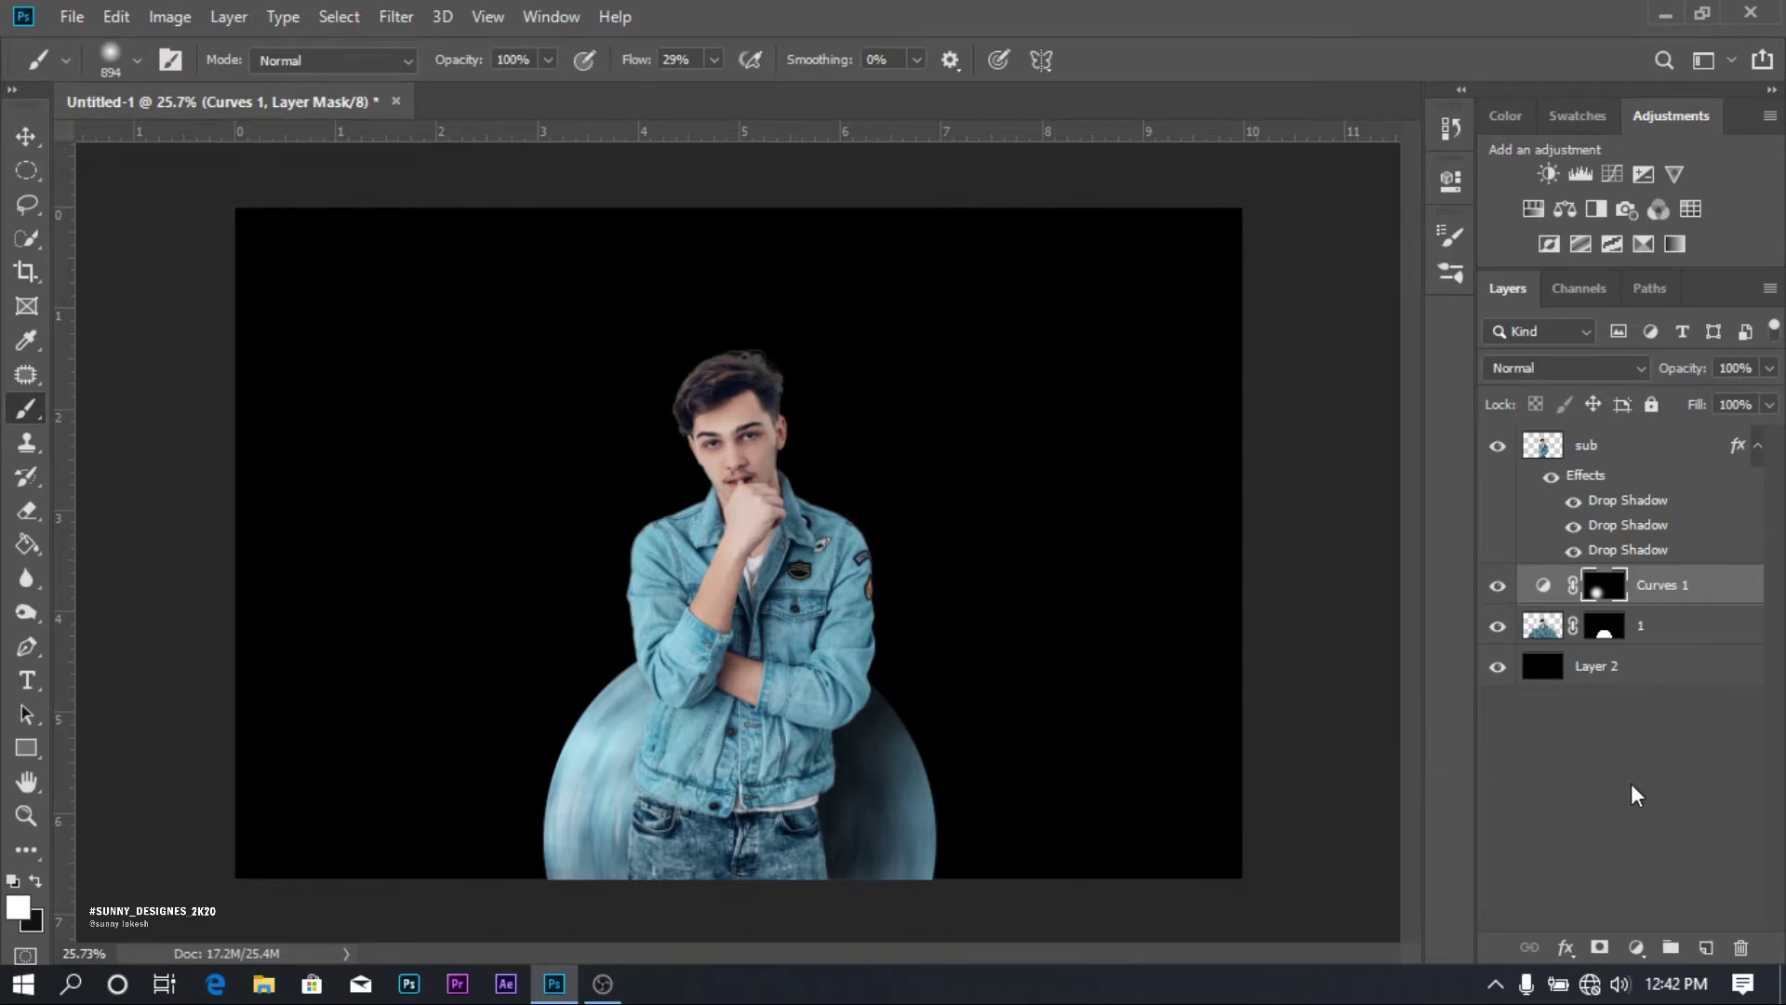
Add a slightly brightening Curves adjustment clipped to the sub layer and invert its mask to black.
{"action": "left_click", "coordinate": [1617, 451]}
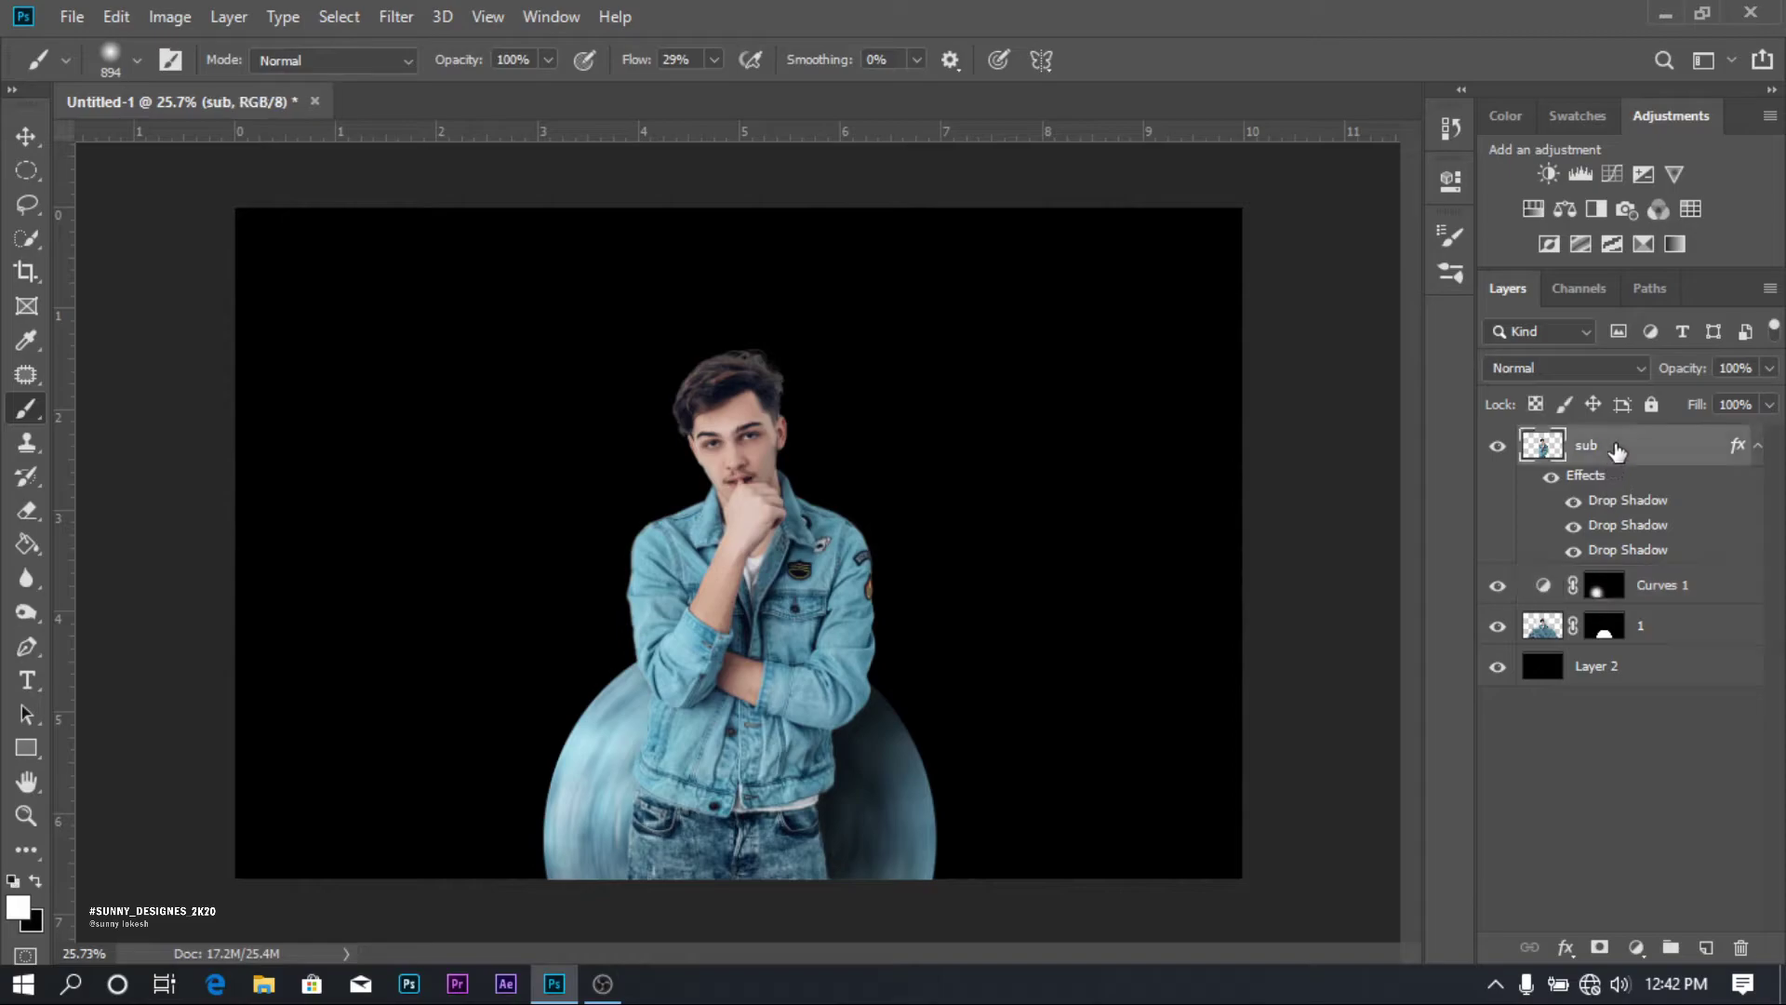
{"action": "left_click", "coordinate": [1611, 174]}
{"action": "left_click_drag", "start_coordinate": [1271, 426], "coordinate": [1271, 401]}
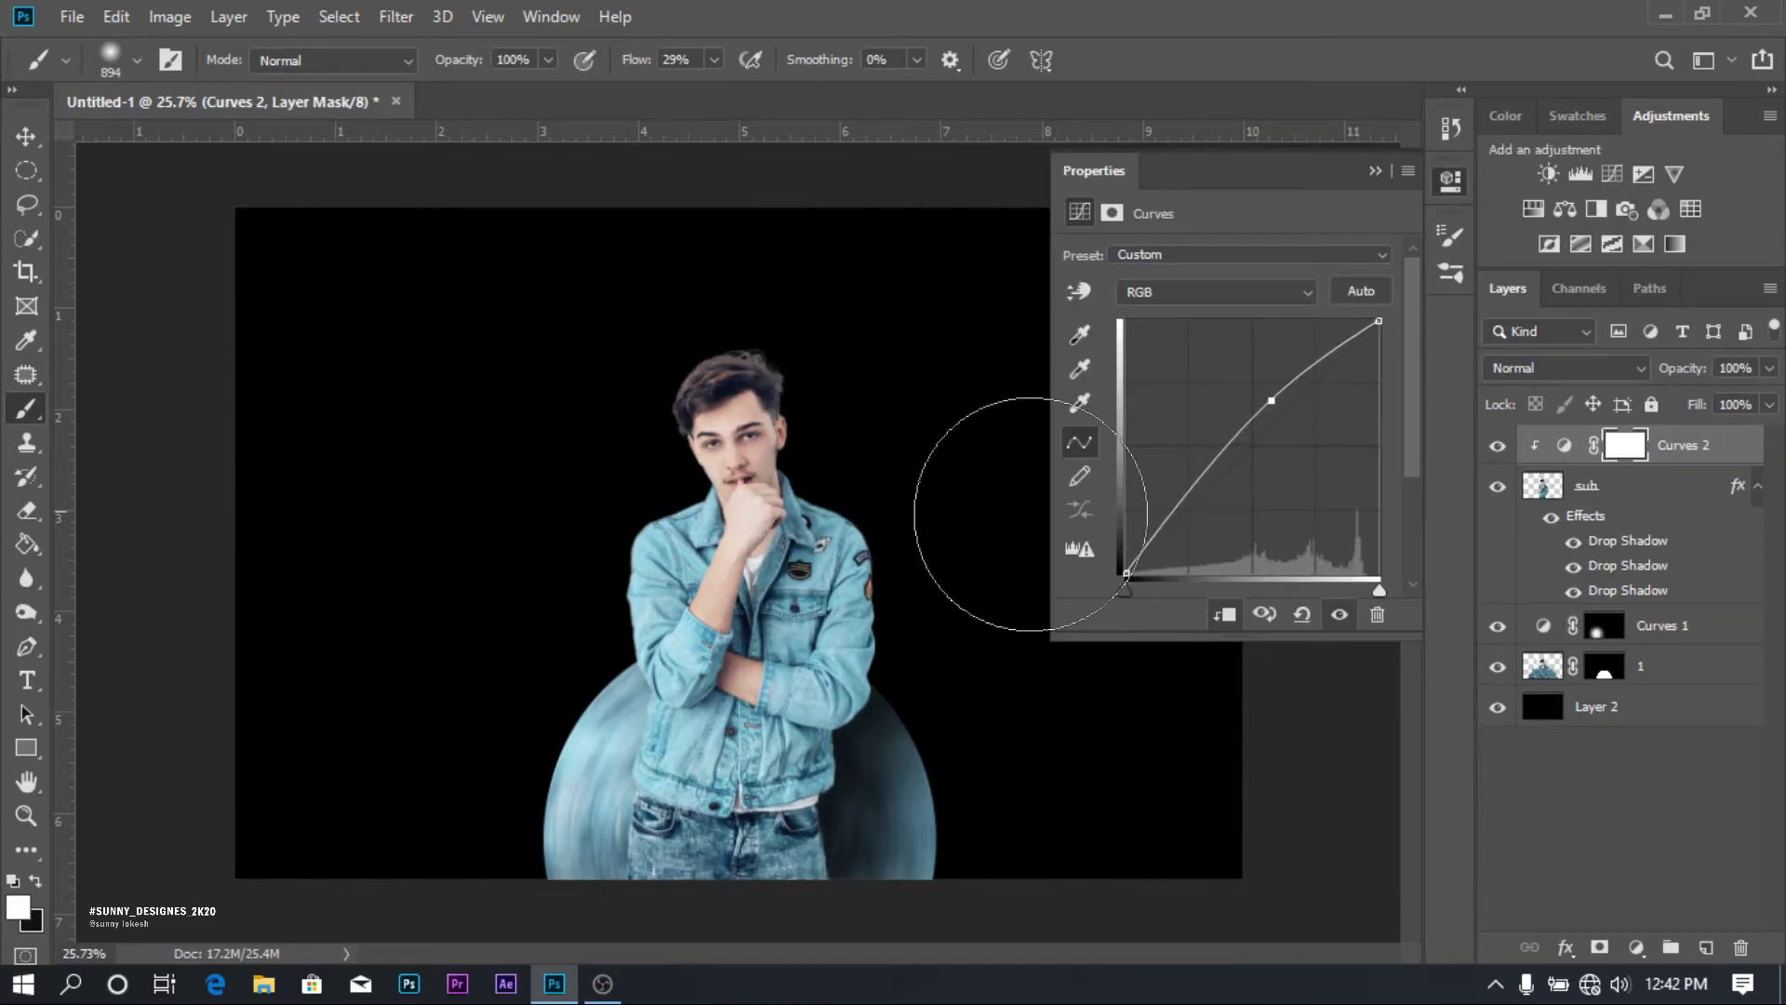
{"action": "left_click", "coordinate": [1619, 449]}
{"action": "left_click", "coordinate": [1375, 170]}
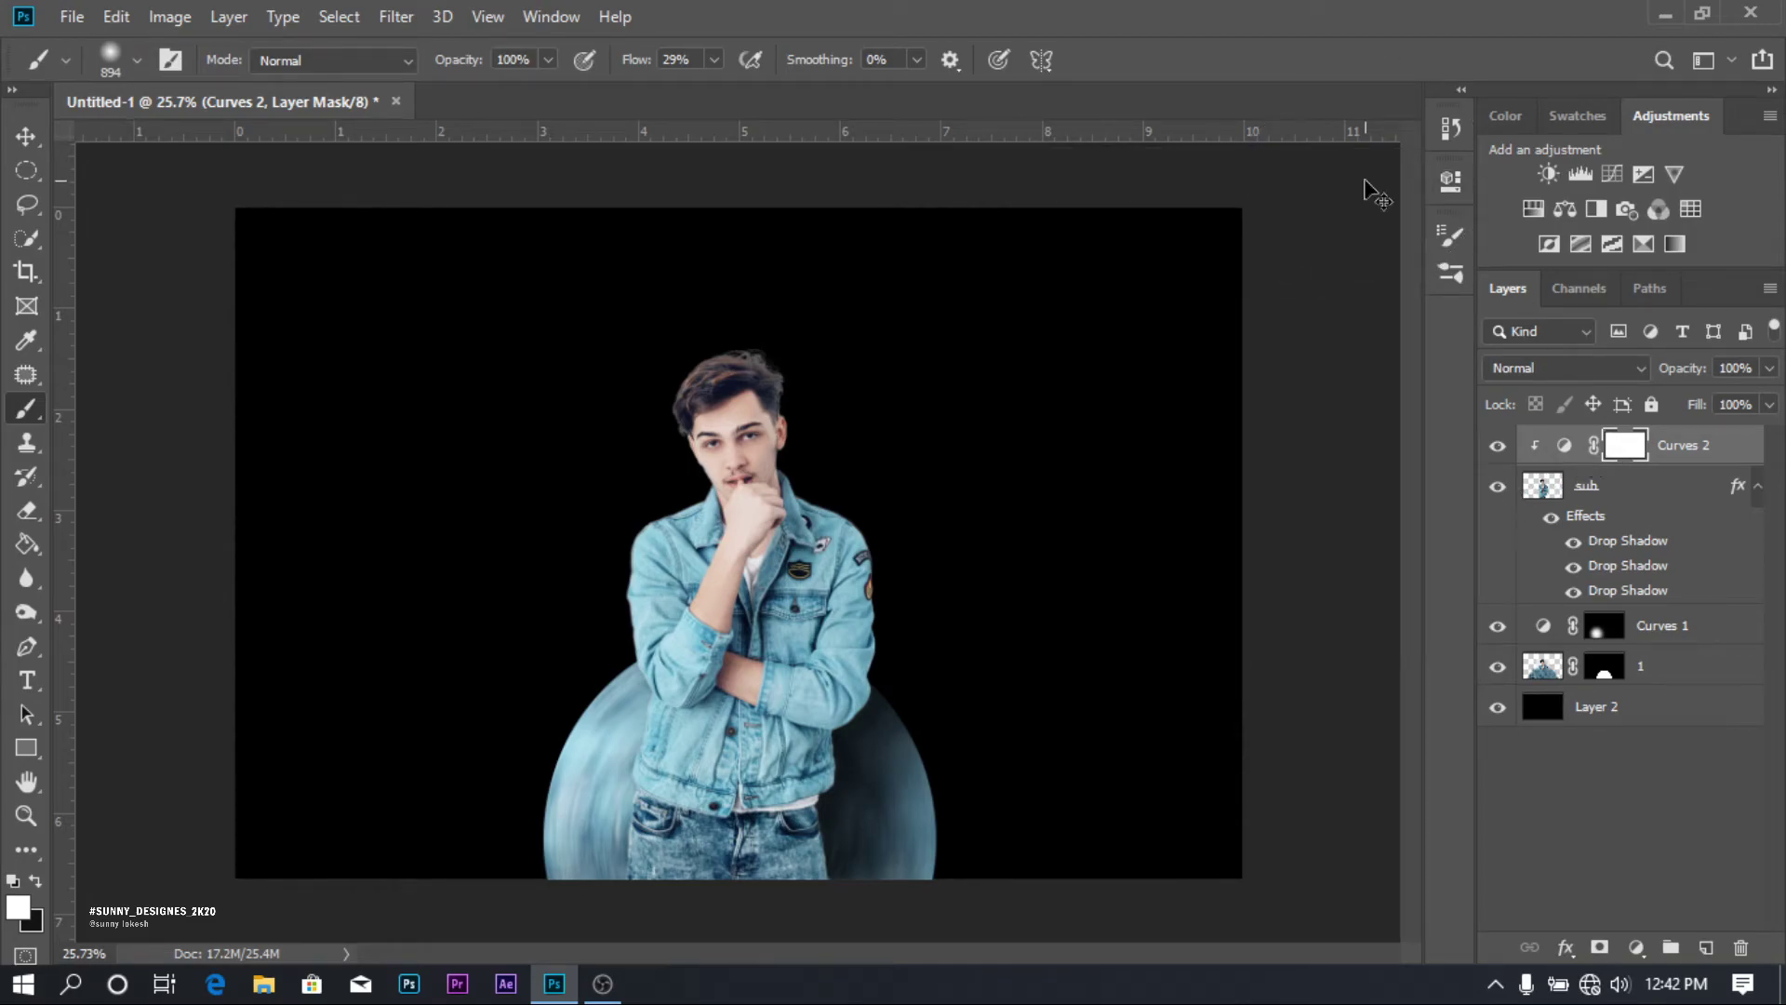
{"action": "key", "text": "ctrl+i"}
Paint white on the Curves 2 mask with a soft brush of about 692 px along the left side of the man's body.
{"action": "right_click", "coordinate": [626, 483]}
{"action": "right_click", "coordinate": [627, 484], "text": "alt"}
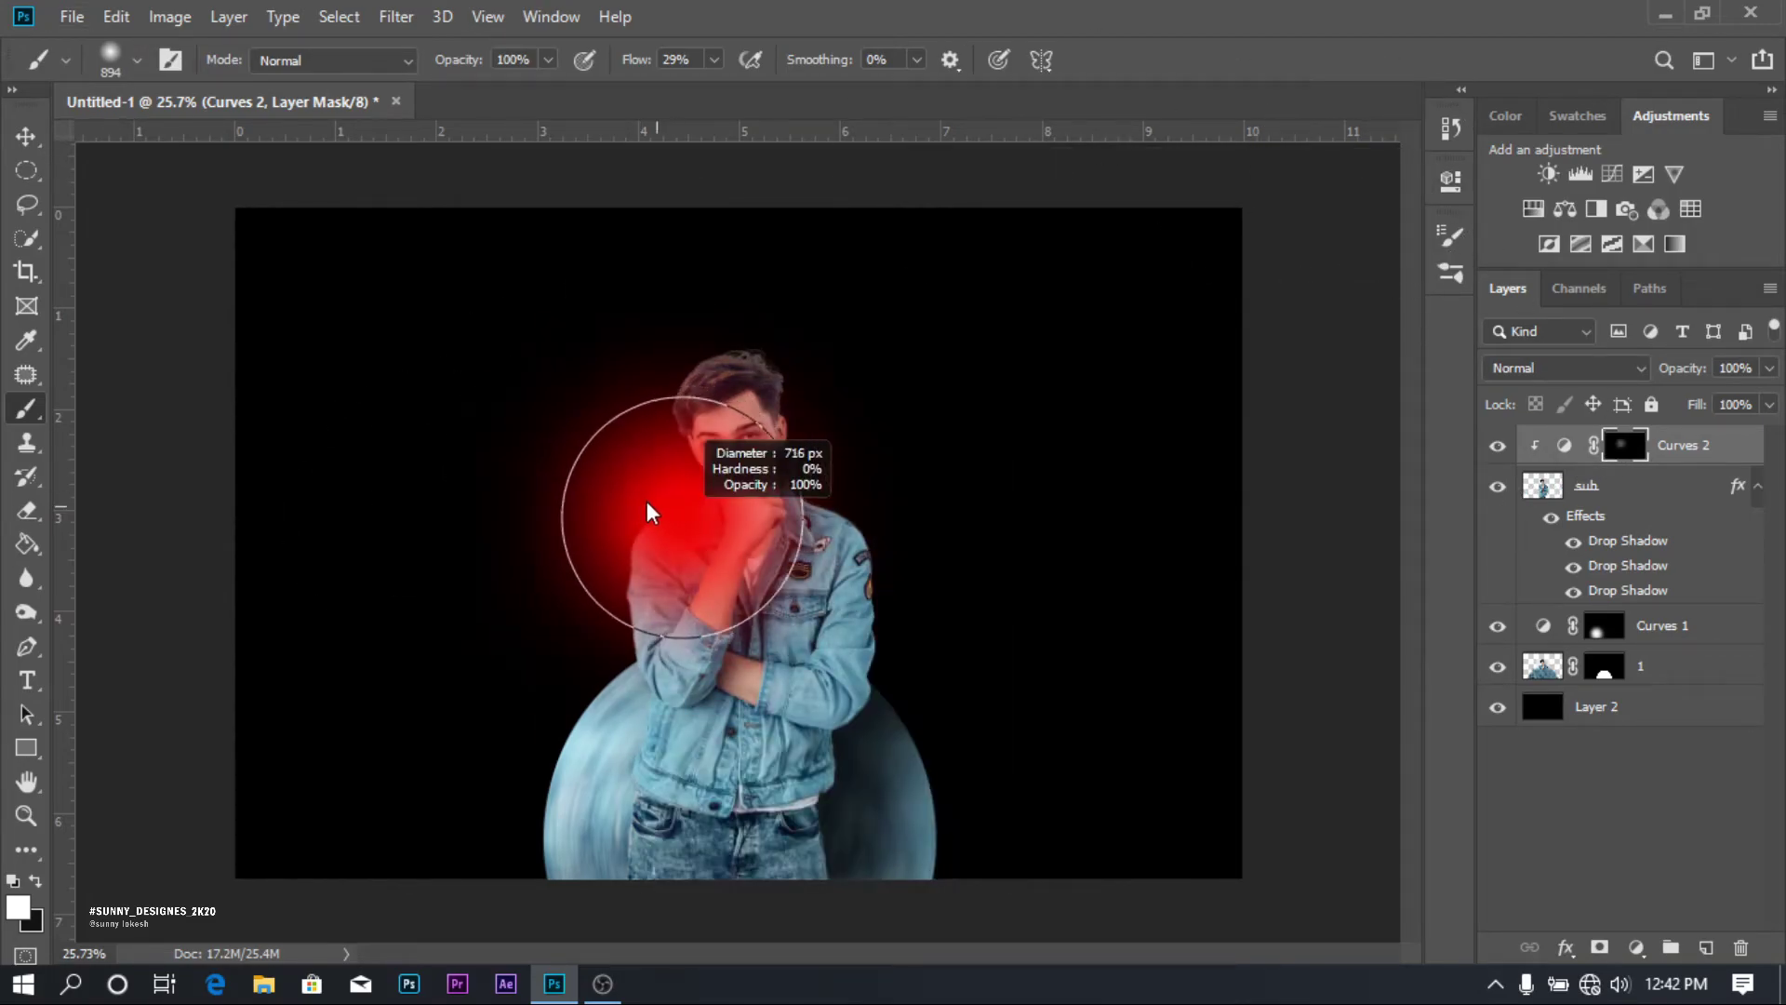
{"action": "left_click_drag", "start_coordinate": [626, 484], "coordinate": [558, 477]}
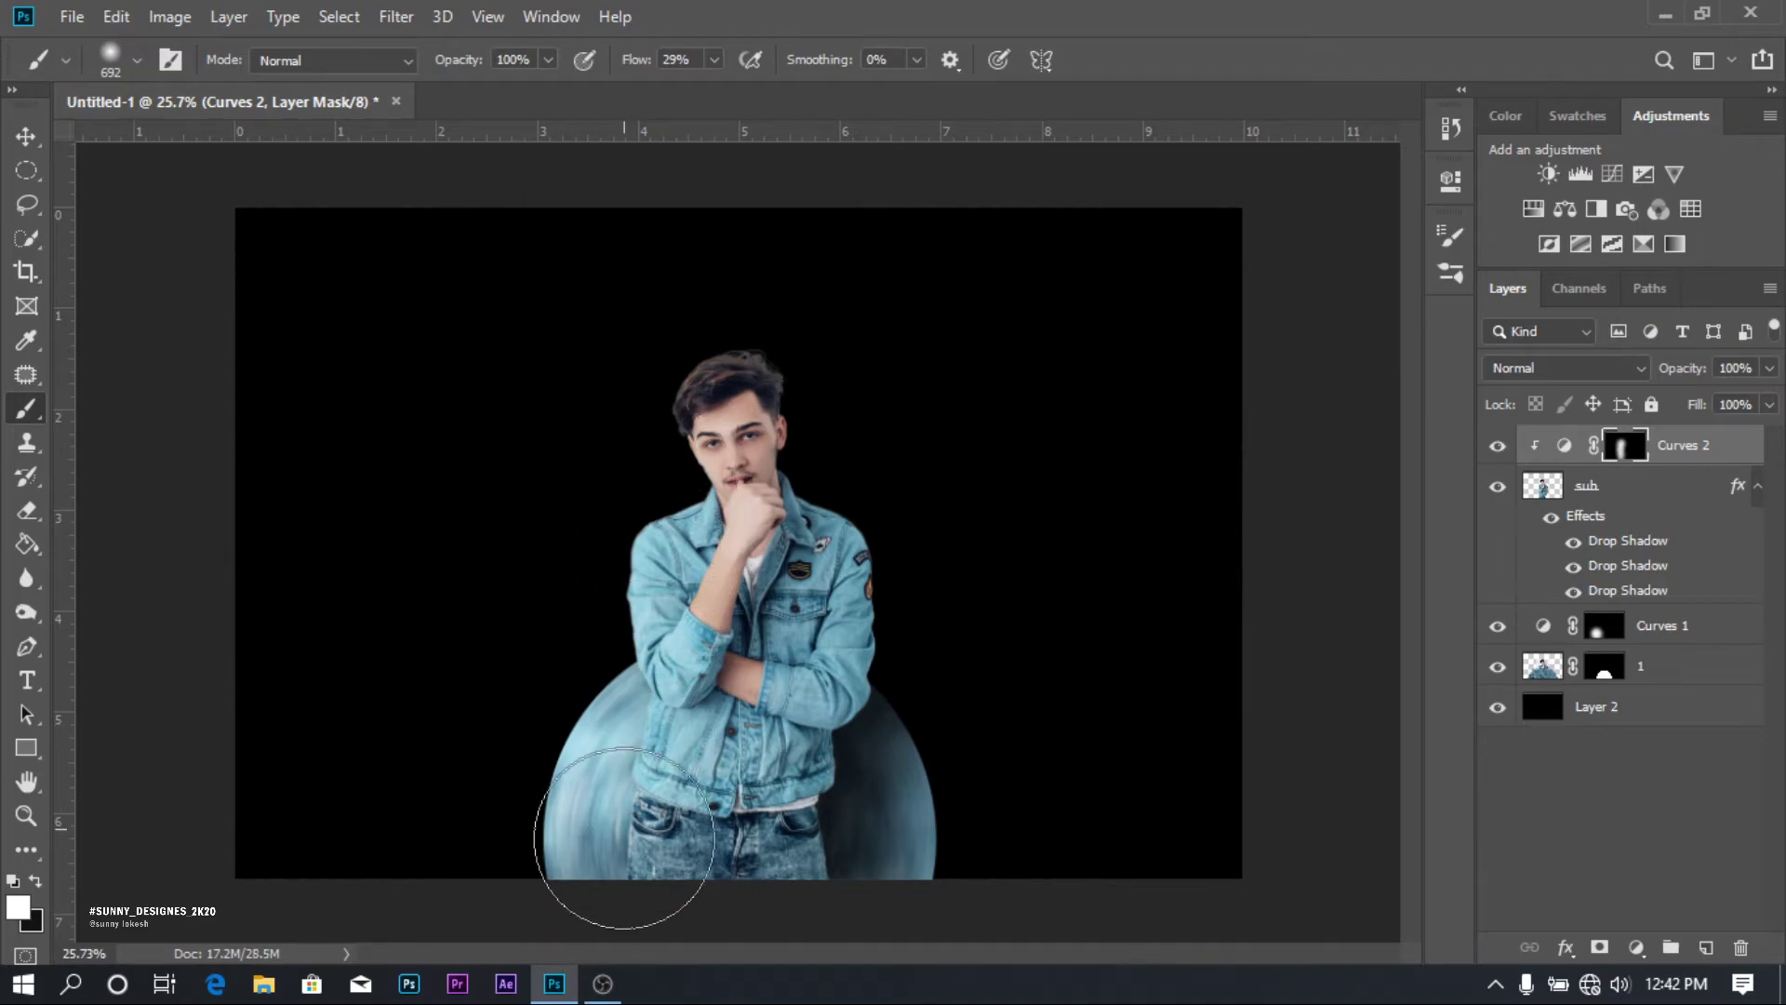
Duplicate layer 1 and rename the lower of the two disc layers as 2.
{"action": "key", "text": "ctrl+0"}
{"action": "left_click", "coordinate": [1660, 490]}
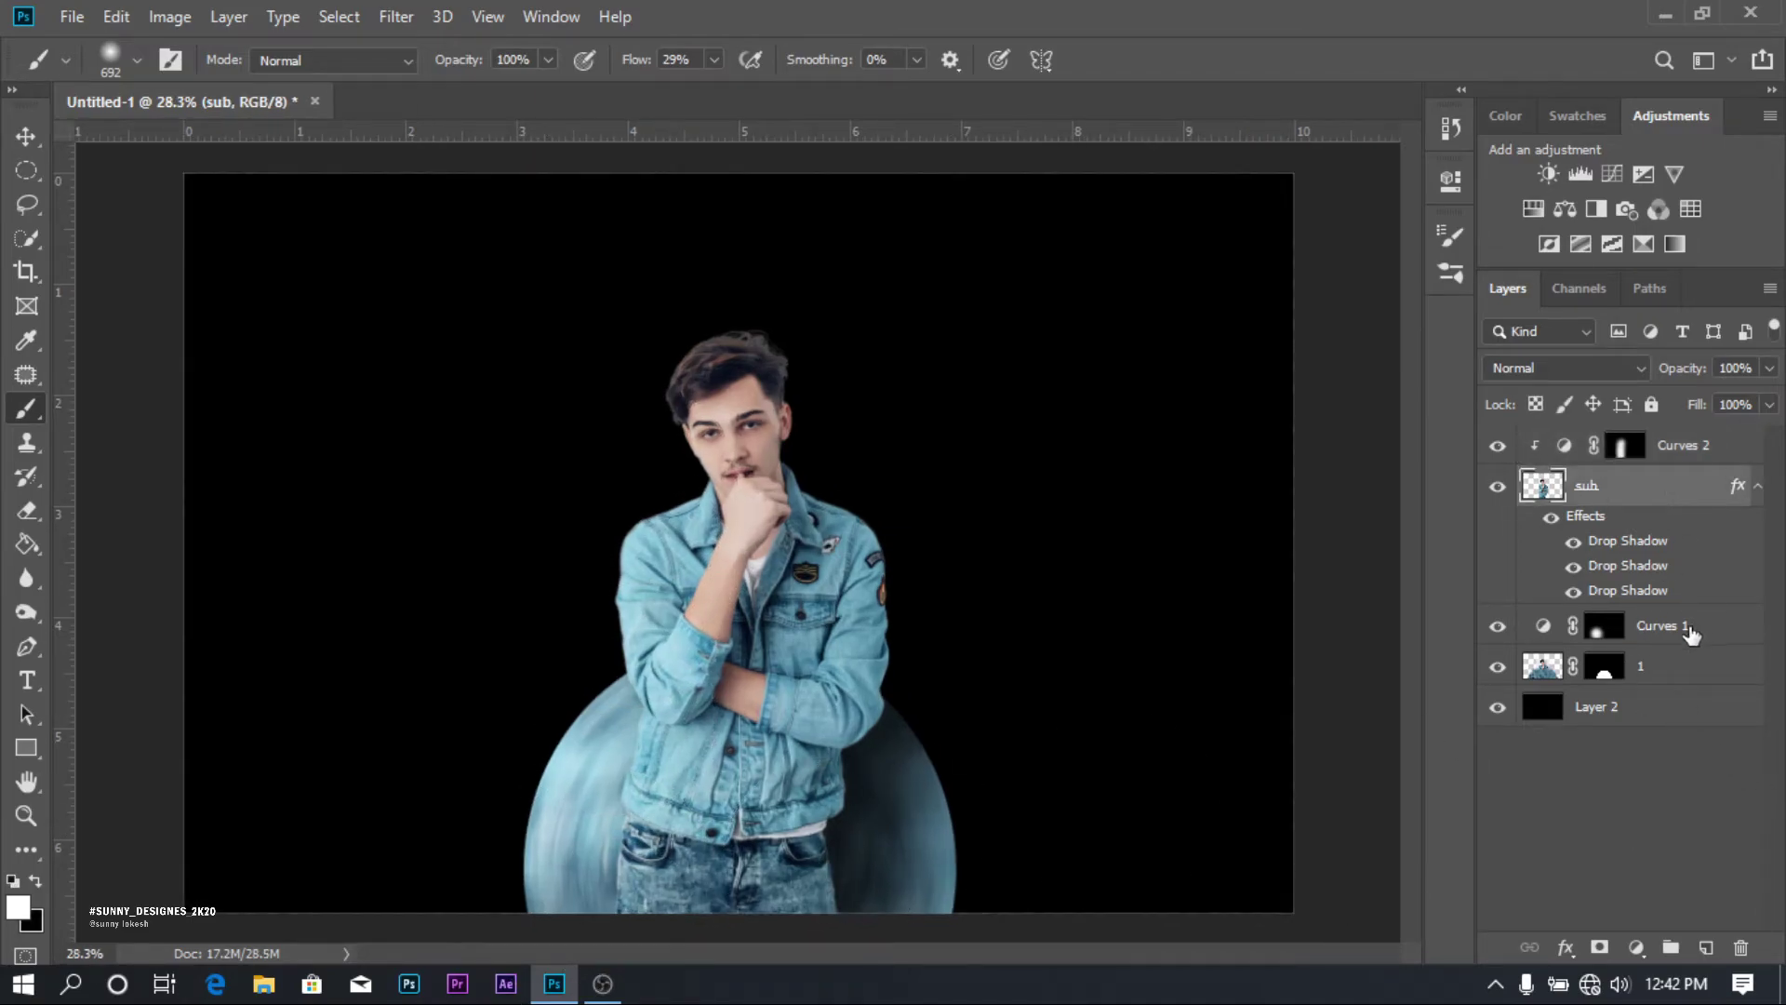
{"action": "left_click", "coordinate": [1679, 668]}
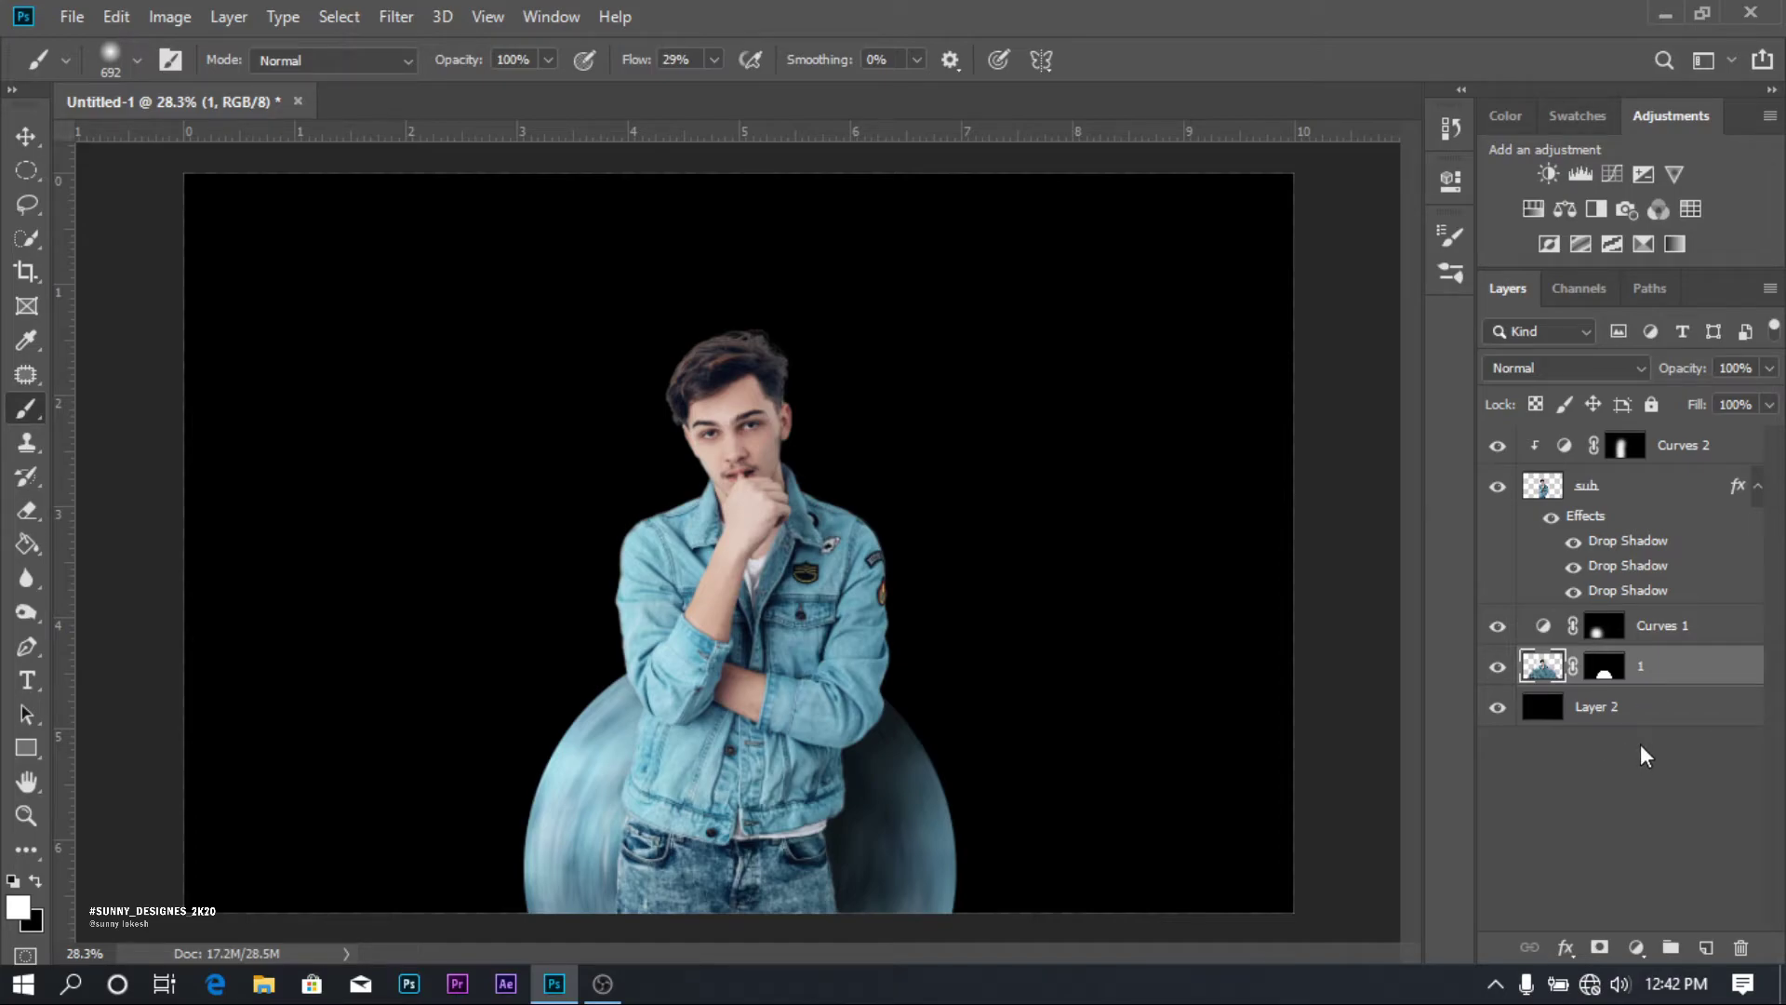
{"action": "key", "text": "ctrl+j"}
{"action": "double_click", "coordinate": [1642, 707]}
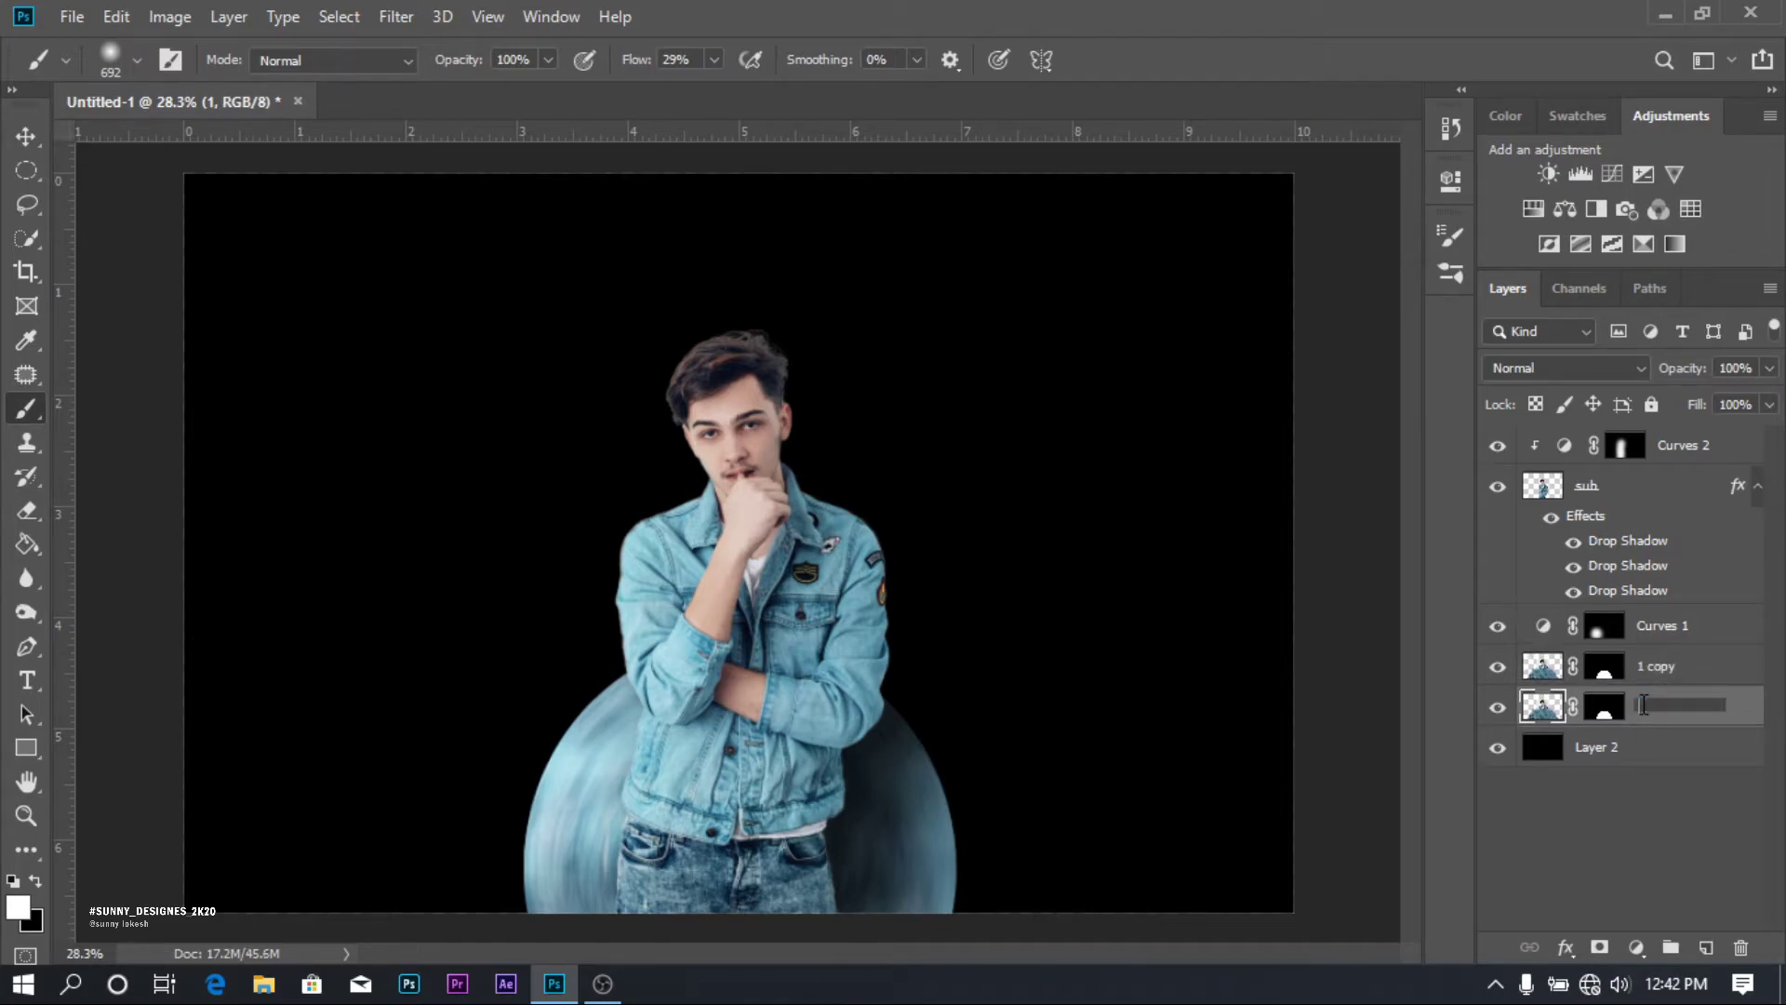
{"action": "type", "text": "2"}
{"action": "key", "text": "Return"}
Hide the sub layer and scale layer 2's disc up to about 111% around the blur's centre.
{"action": "left_click", "coordinate": [1498, 485]}
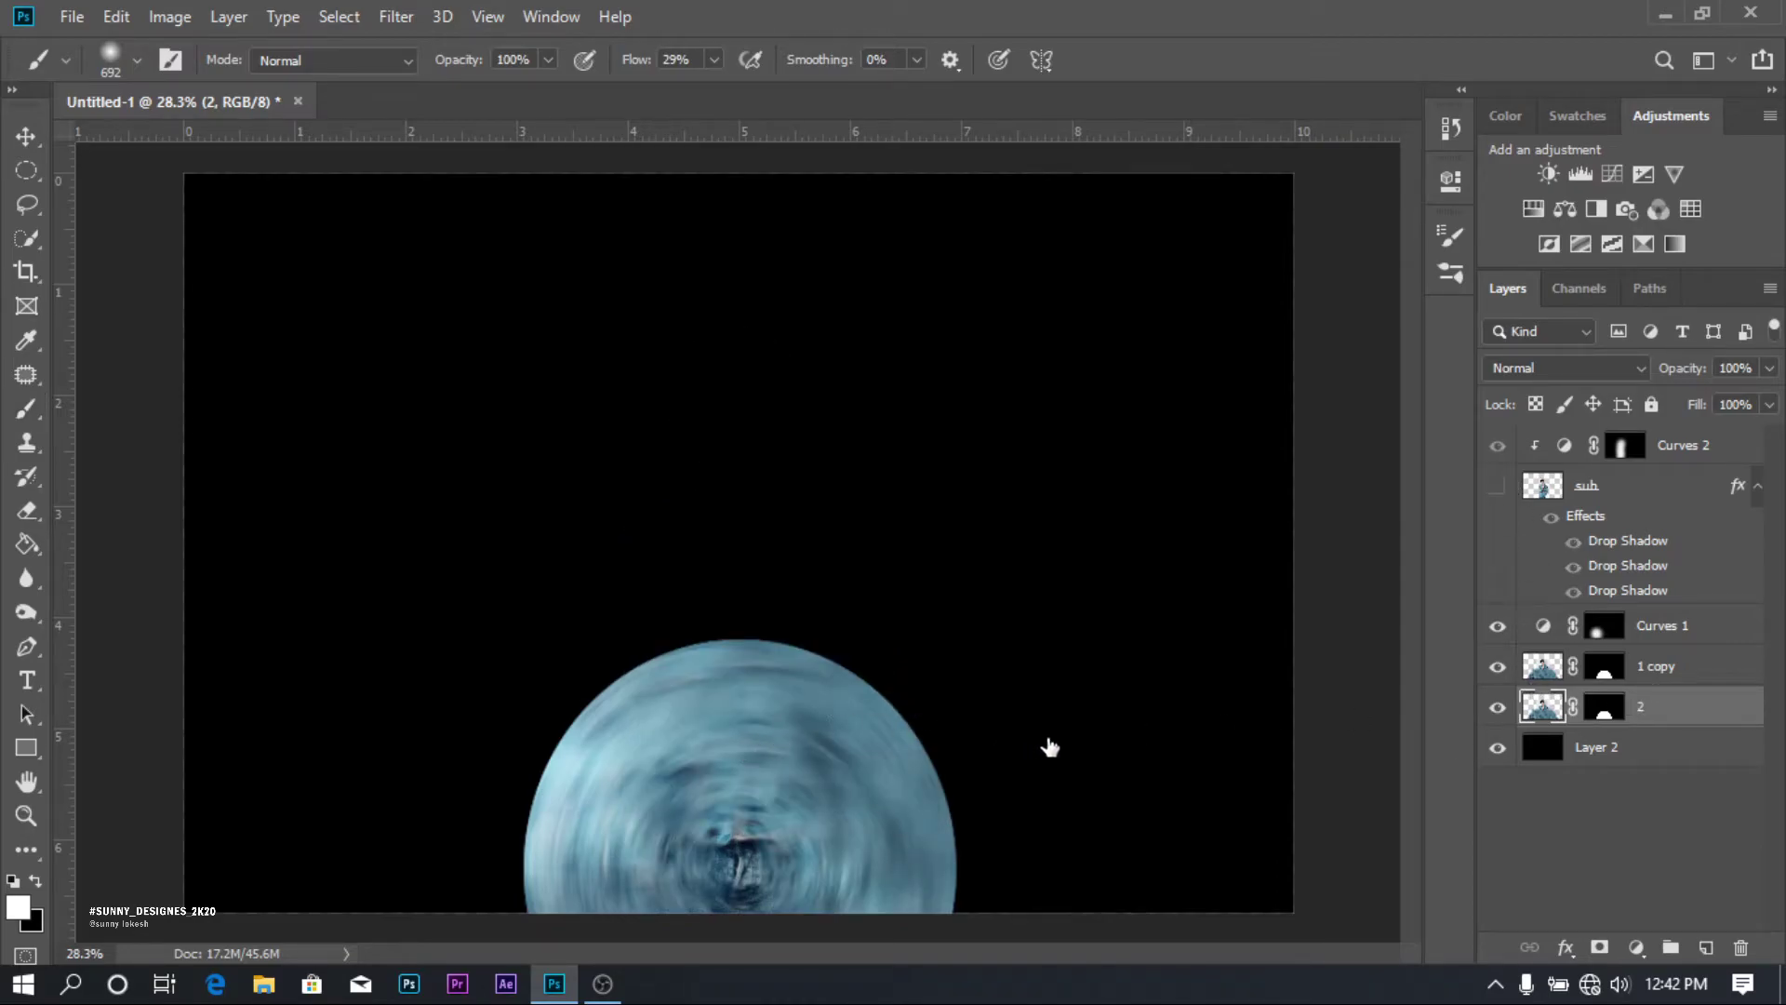
{"action": "key", "text": "ctrl+t"}
{"action": "scroll", "coordinate": [824, 719], "scroll_direction": "up", "scroll_amount": 2}
{"action": "scroll", "coordinate": [471, 546], "scroll_direction": "up", "scroll_amount": 2}
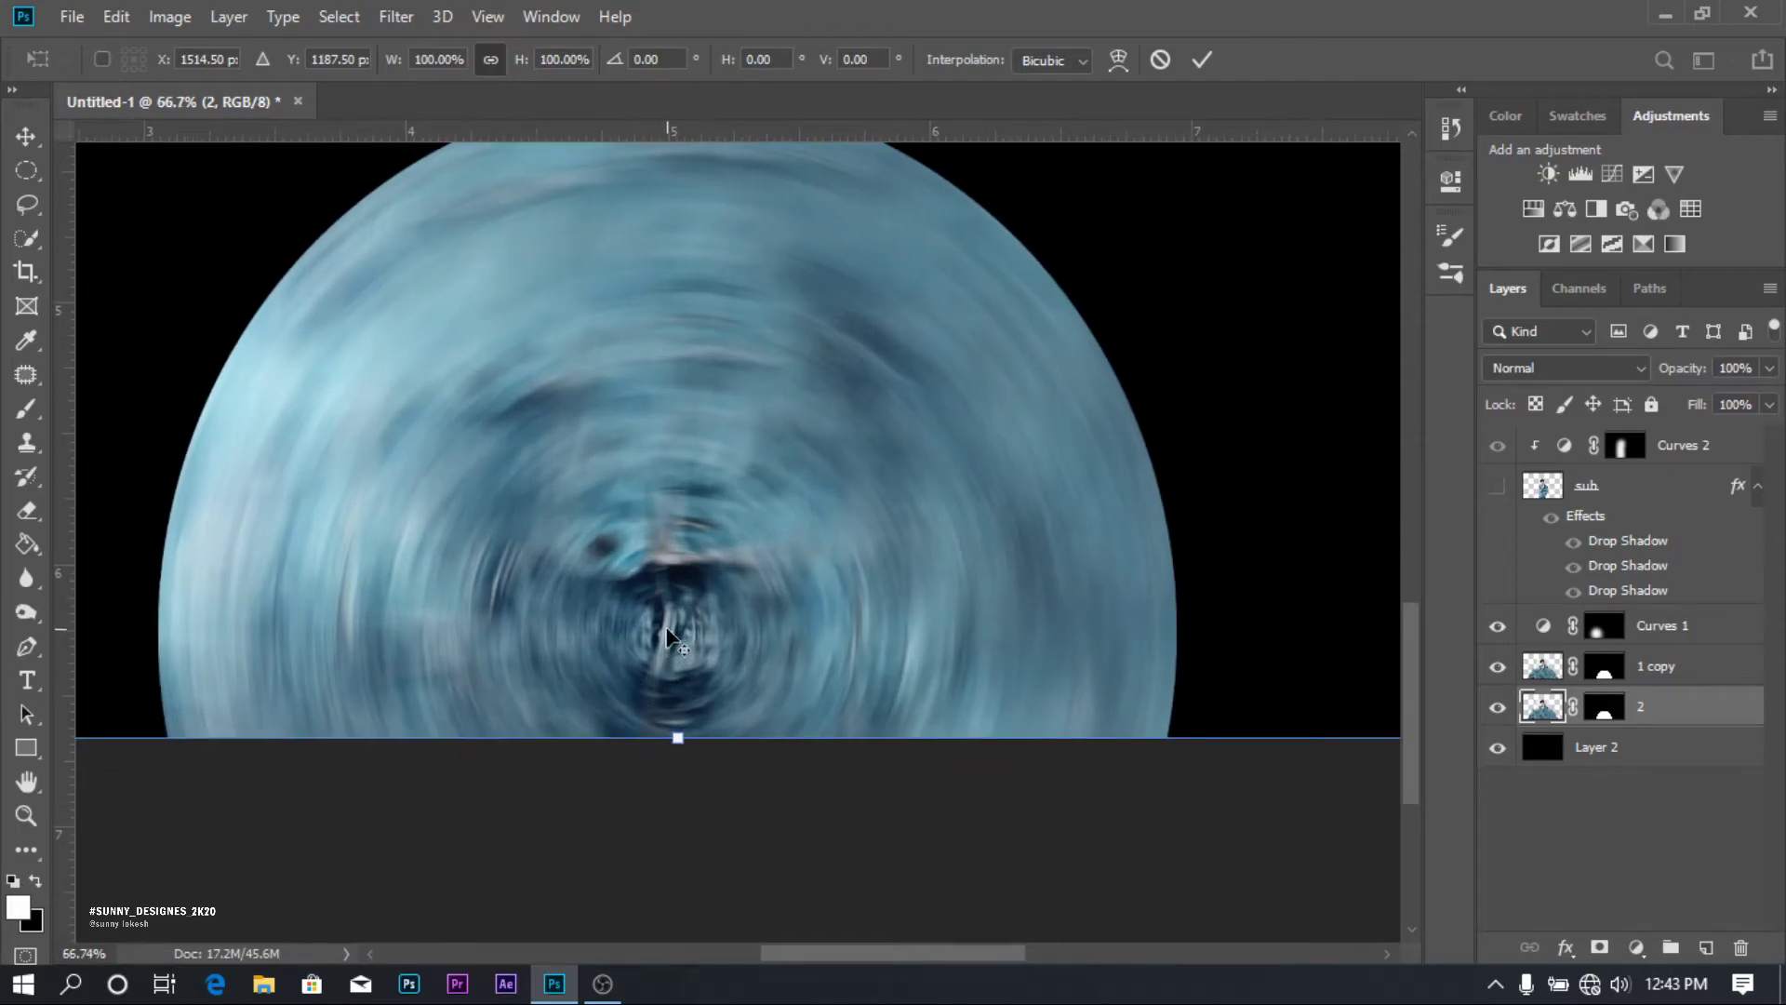
{"action": "scroll", "coordinate": [670, 635], "scroll_direction": "down", "scroll_amount": 4}
{"action": "mouse_move", "coordinate": [743, 323]}
{"action": "left_mouse_down"}
{"action": "mouse_move", "coordinate": [750, 224]}
{"action": "mouse_move", "coordinate": [742, 287]}
{"action": "mouse_move", "coordinate": [741, 239]}
{"action": "mouse_move", "coordinate": [717, 298]}
{"action": "mouse_move", "coordinate": [729, 264]}
{"action": "left_mouse_up"}
{"action": "key", "text": "Return"}
{"action": "key", "text": "b"}
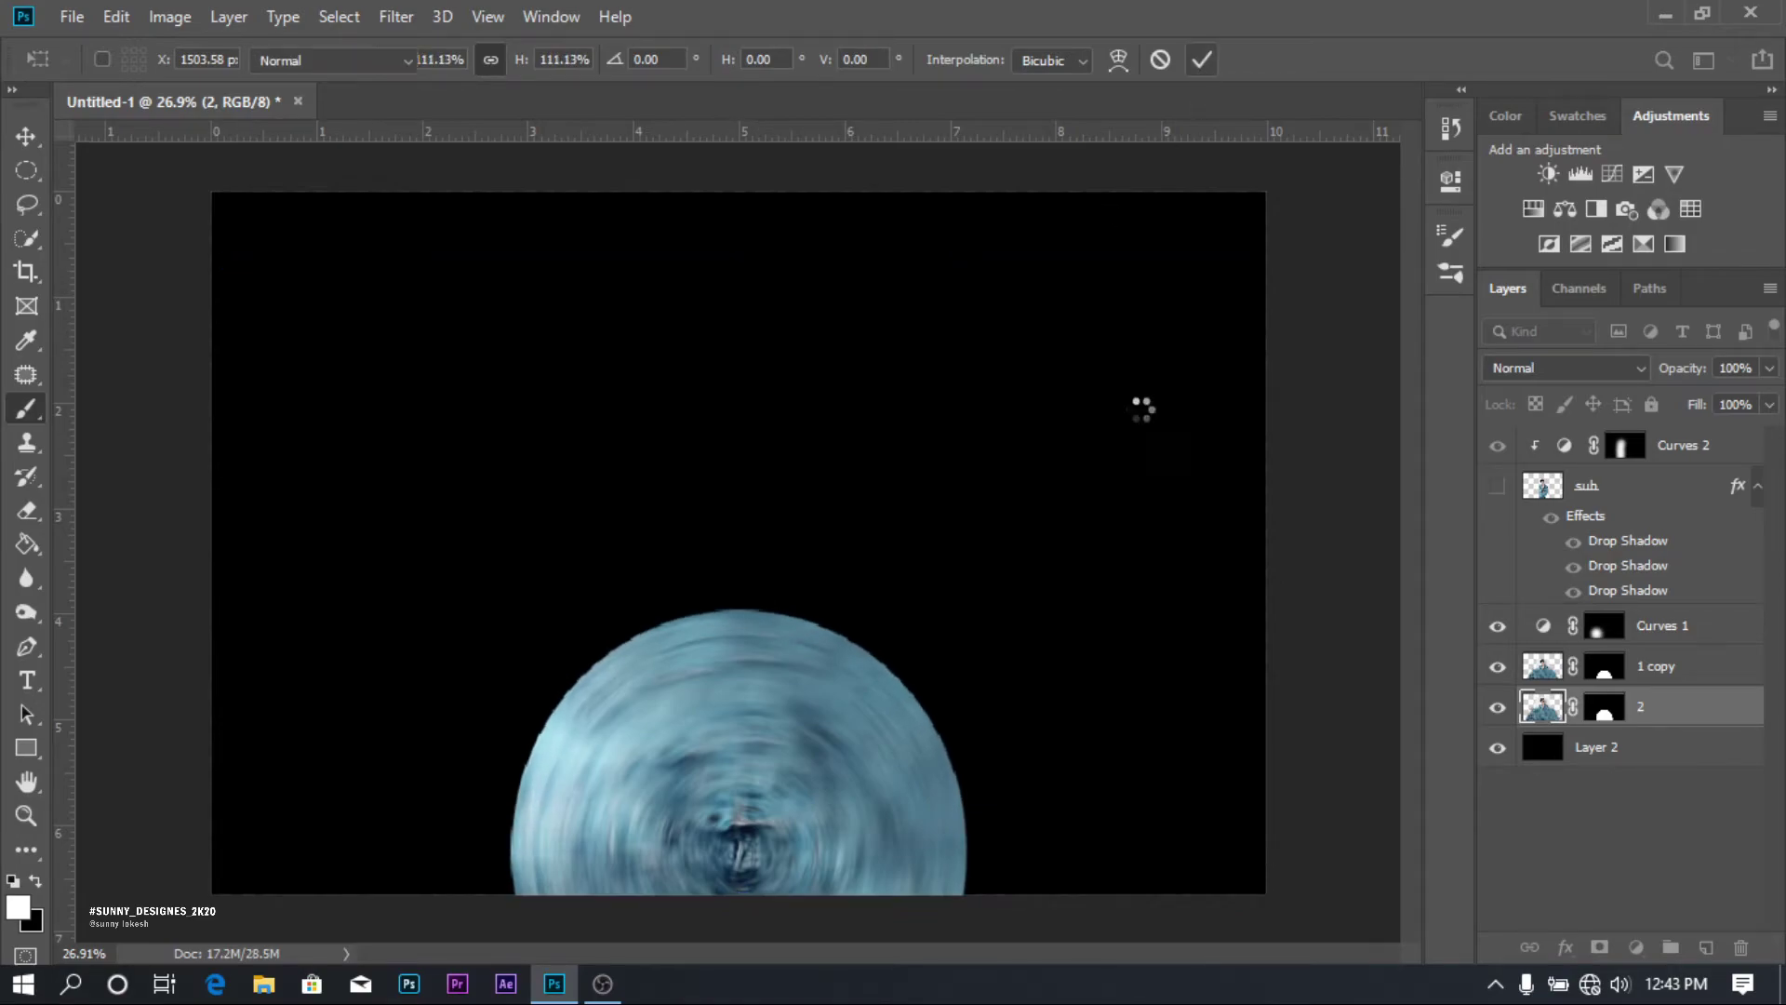
Set layer 2's opacity to 79%.
{"action": "key", "text": "ctrl+0"}
{"action": "left_click", "coordinate": [1770, 369]}
{"action": "left_click_drag", "start_coordinate": [1766, 402], "coordinate": [1742, 404]}
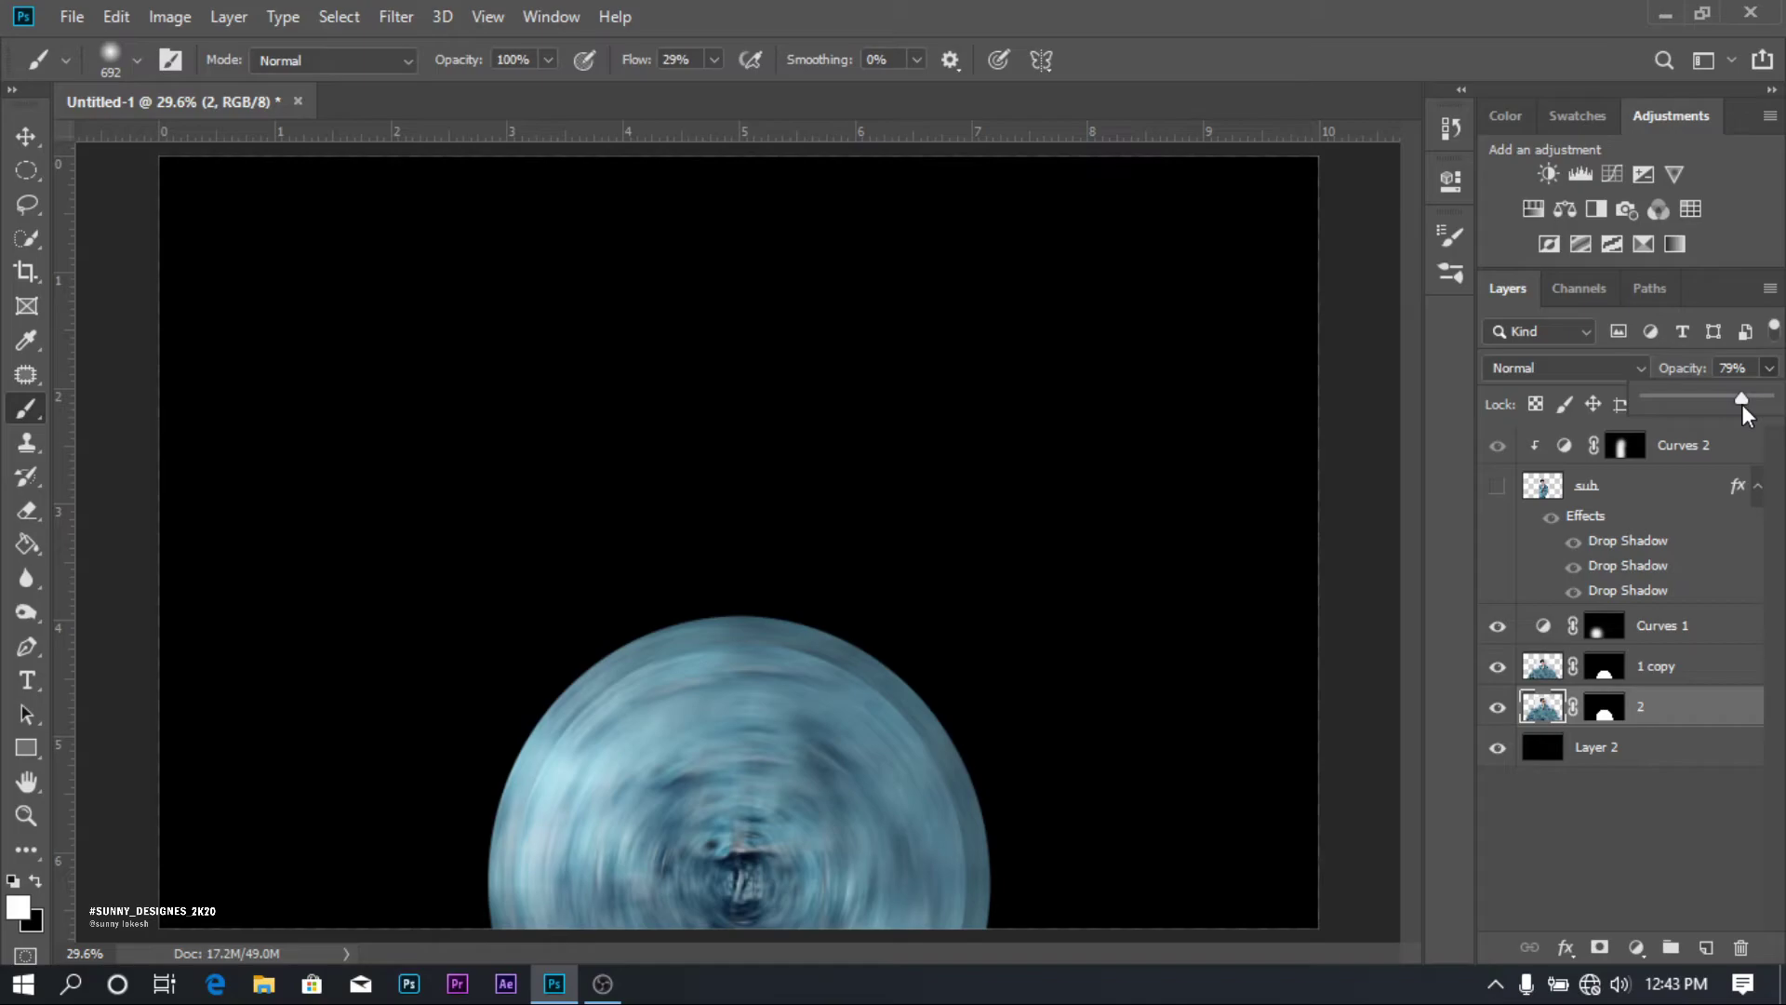
Duplicate layer 2 and rename the lower of the two disc layers as 3.
{"action": "left_click", "coordinate": [1721, 709]}
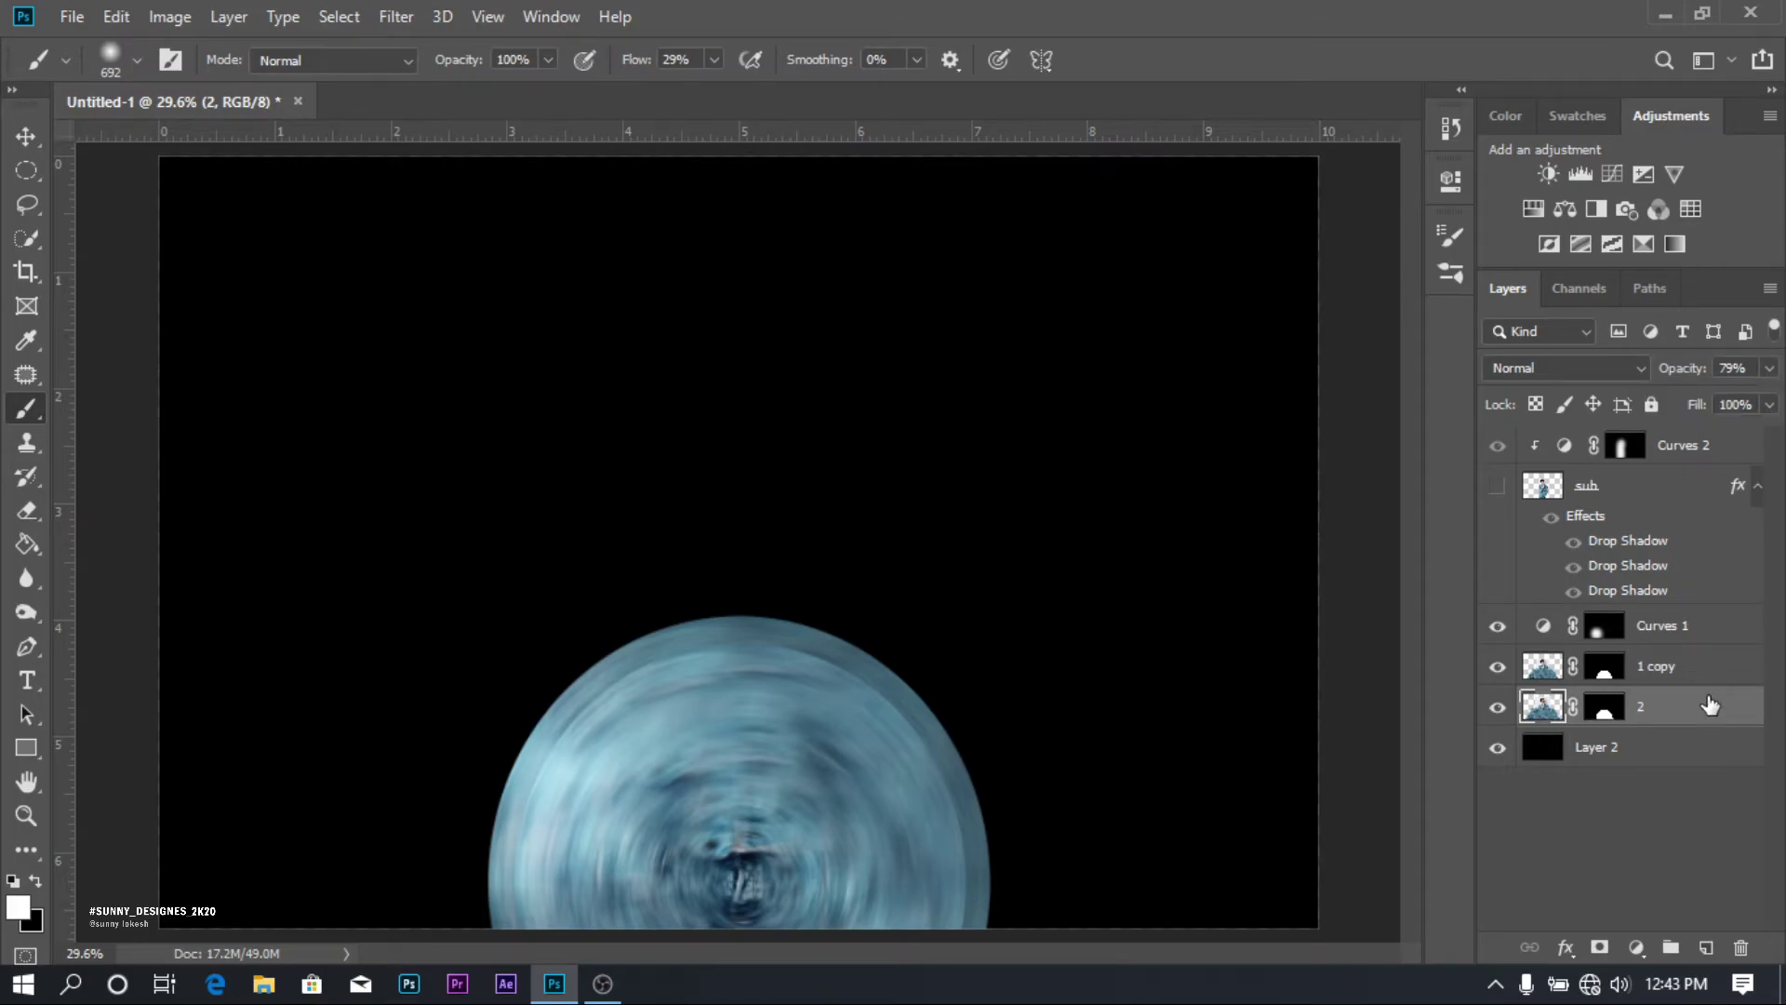
{"action": "key", "text": "ctrl+j"}
{"action": "left_click", "coordinate": [1690, 746]}
{"action": "double_click", "coordinate": [1641, 747]}
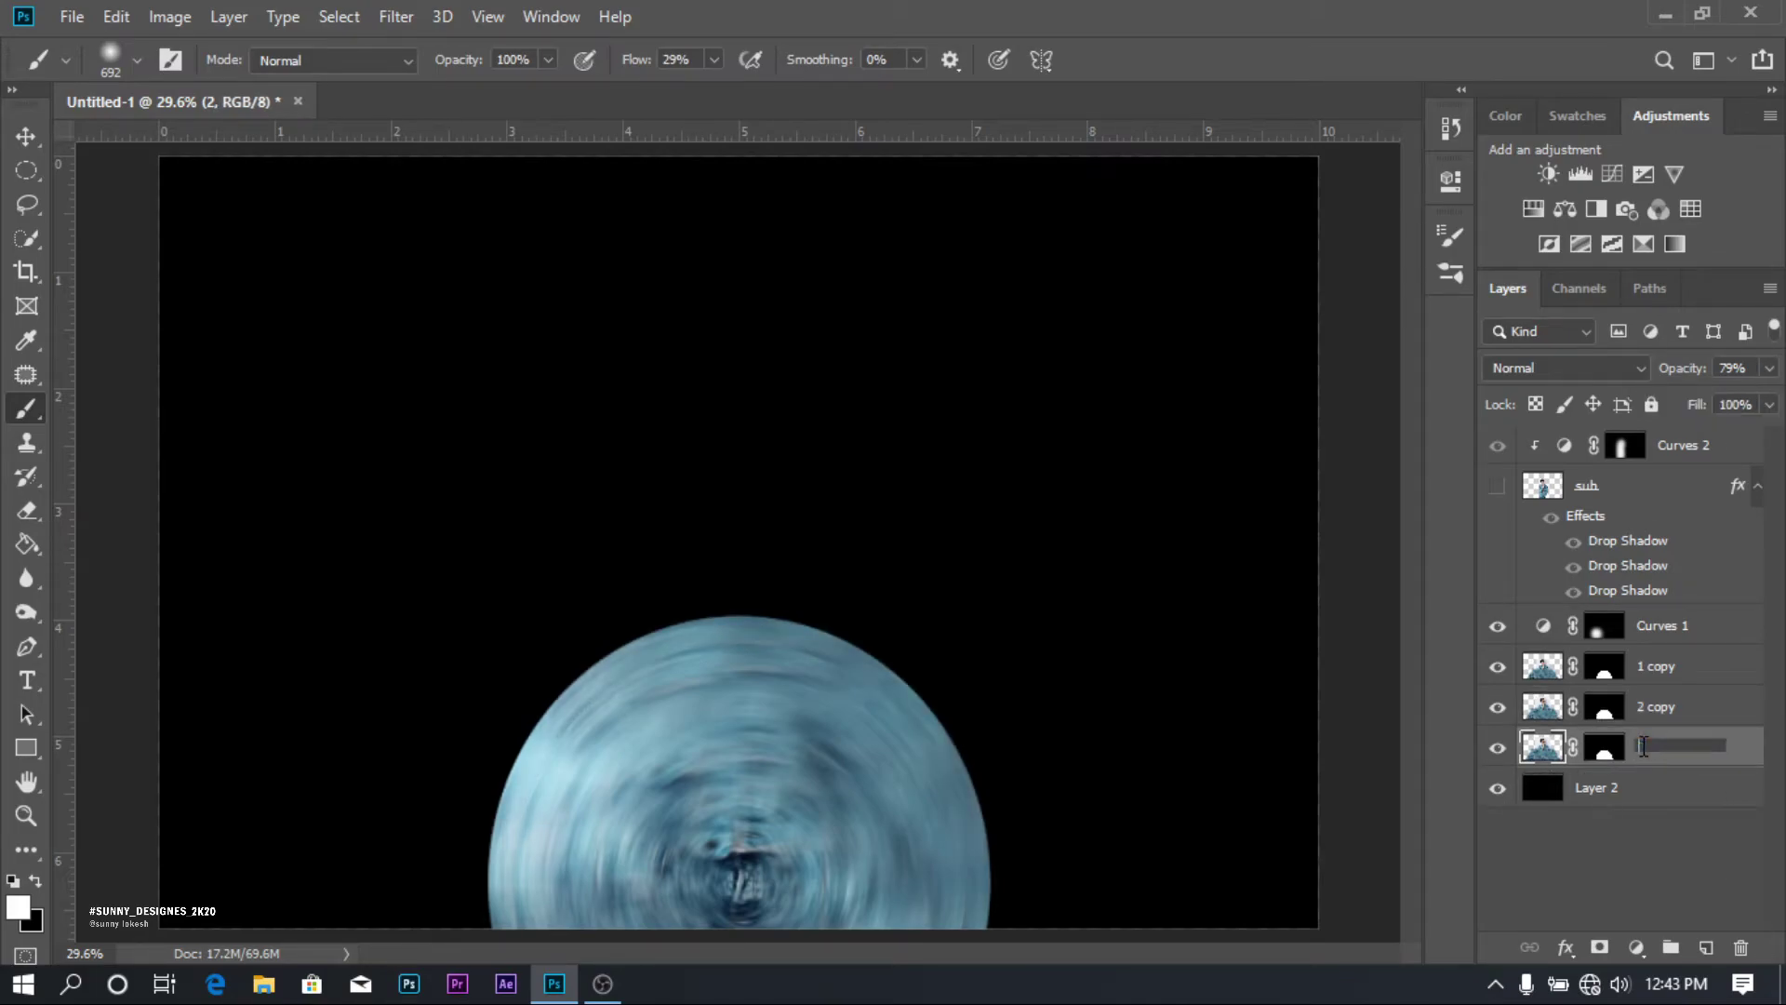
{"action": "left_click", "coordinate": [1770, 369]}
{"action": "left_click", "coordinate": [1719, 761]}
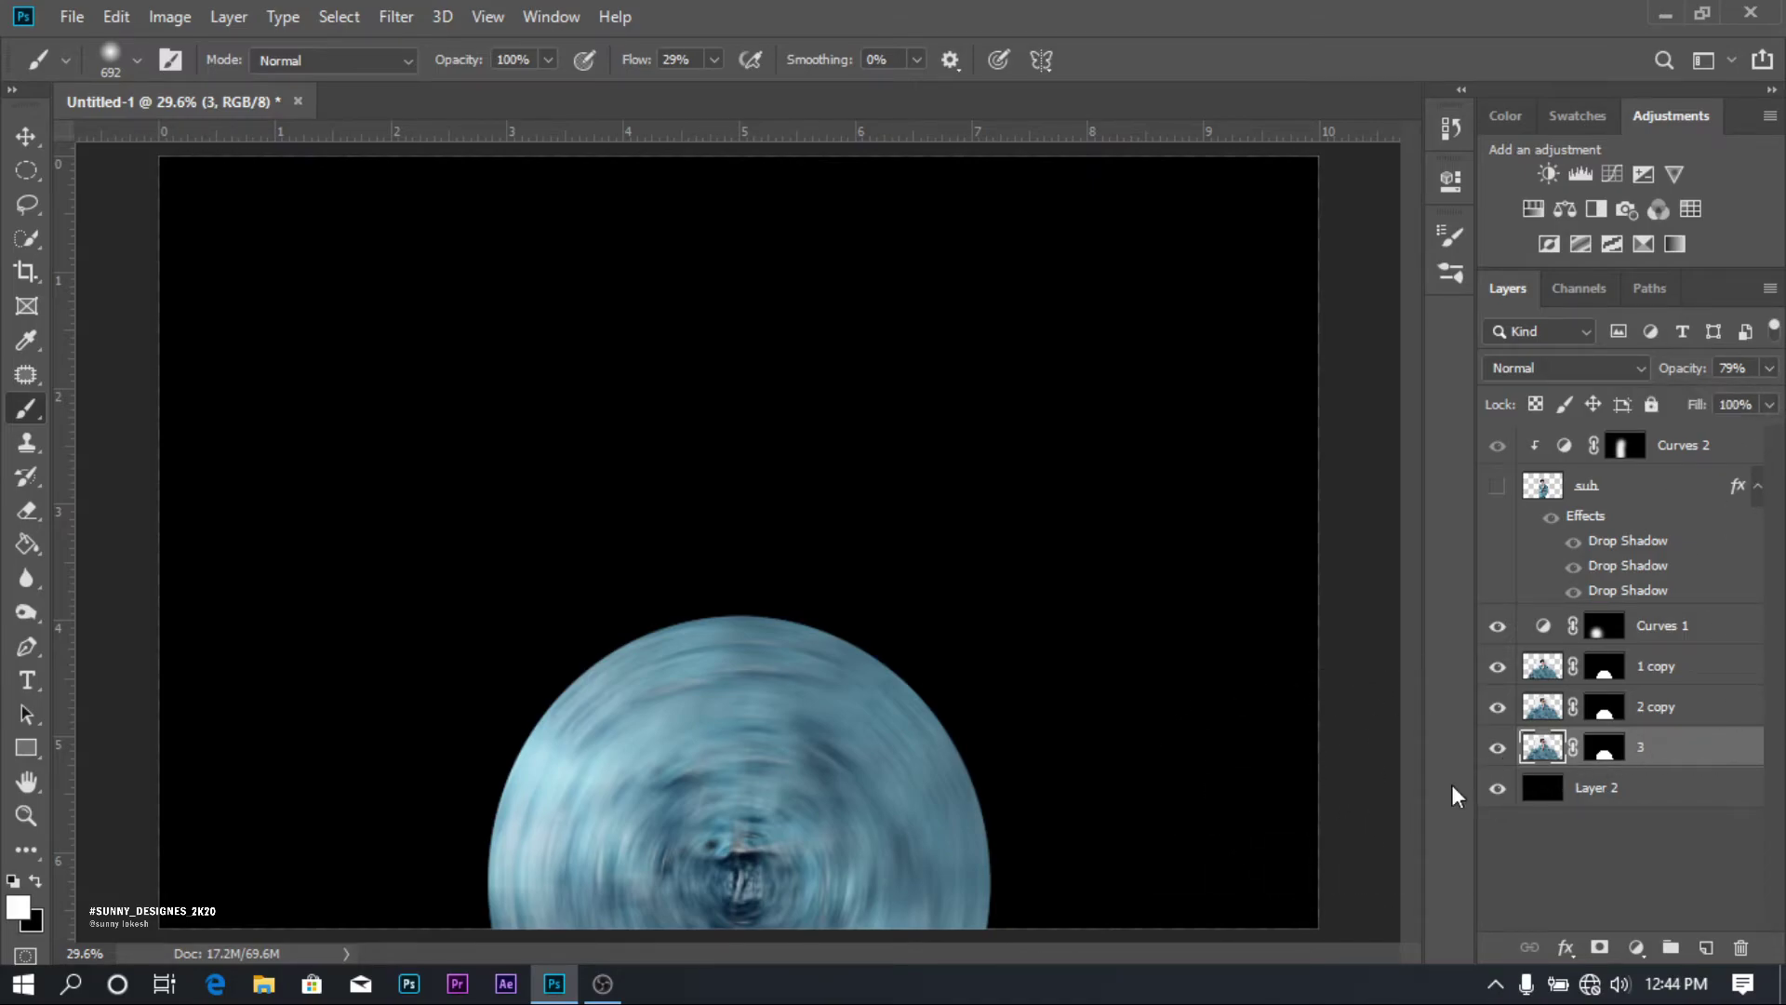
Scale layer 3's disc up slightly around the blur's centre and set the layer's opacity to 64%.
{"action": "scroll", "coordinate": [738, 758], "scroll_direction": "up", "scroll_amount": 2}
{"action": "key", "text": "ctrl+t"}
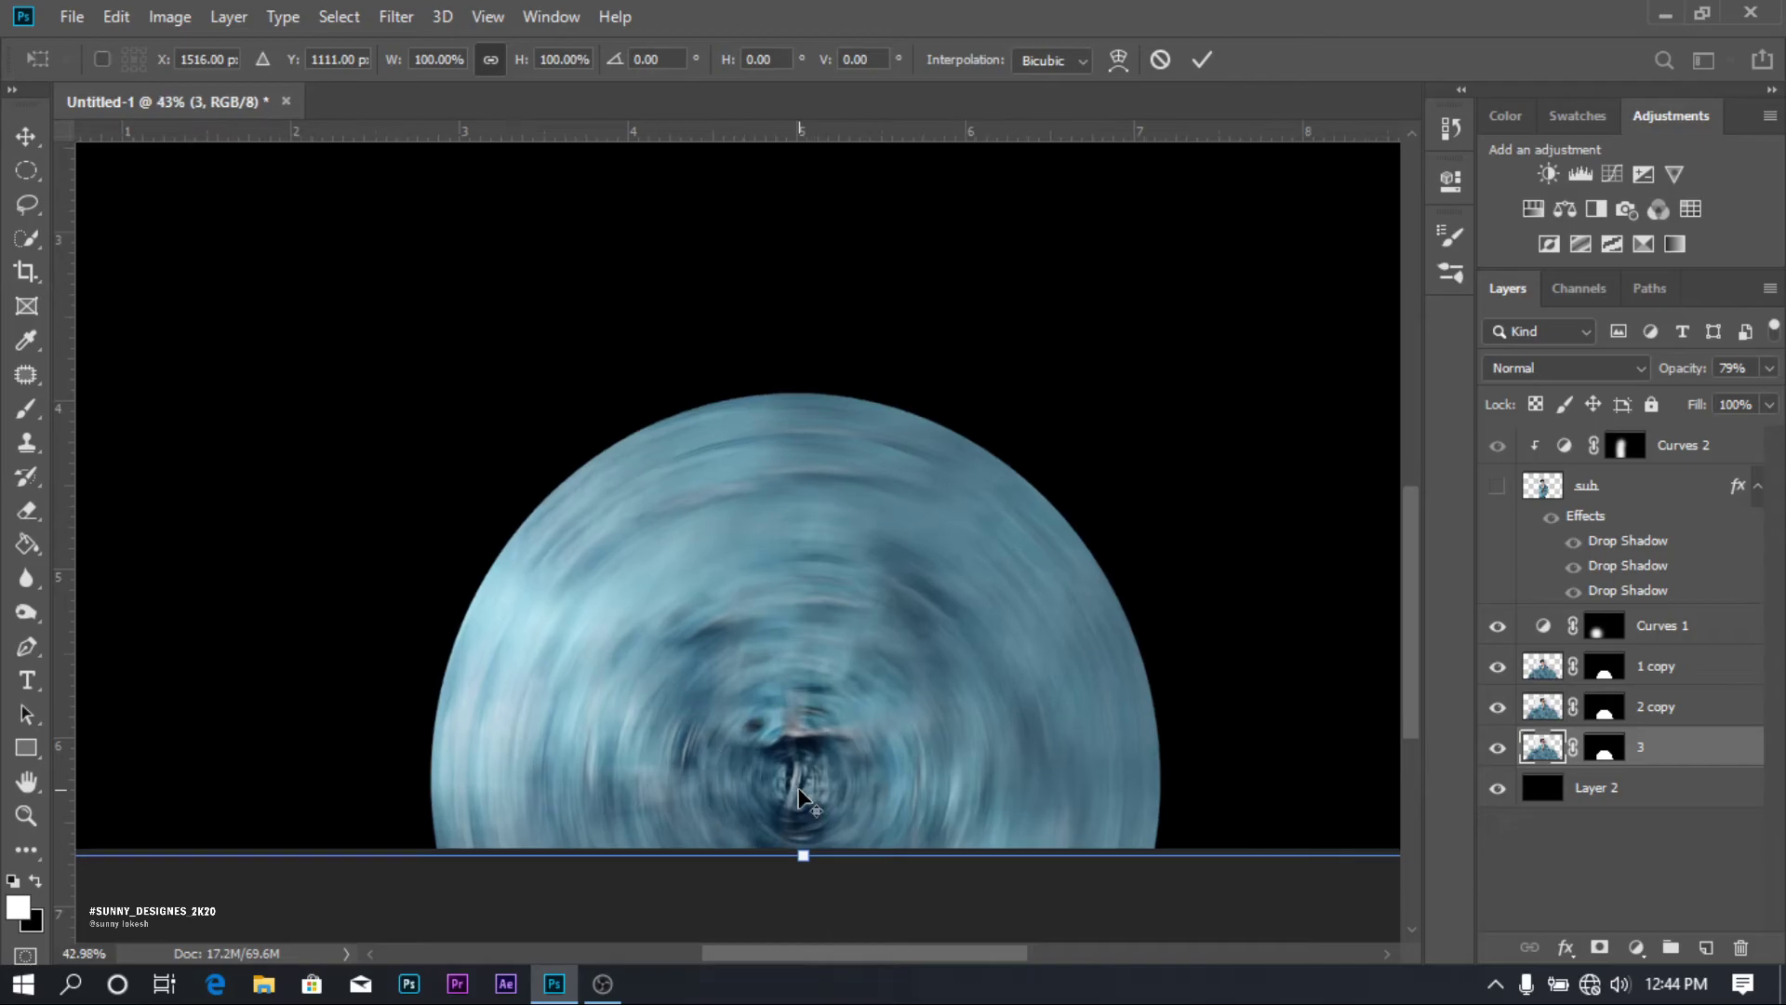
{"action": "scroll", "coordinate": [799, 789], "scroll_direction": "down", "scroll_amount": 4}
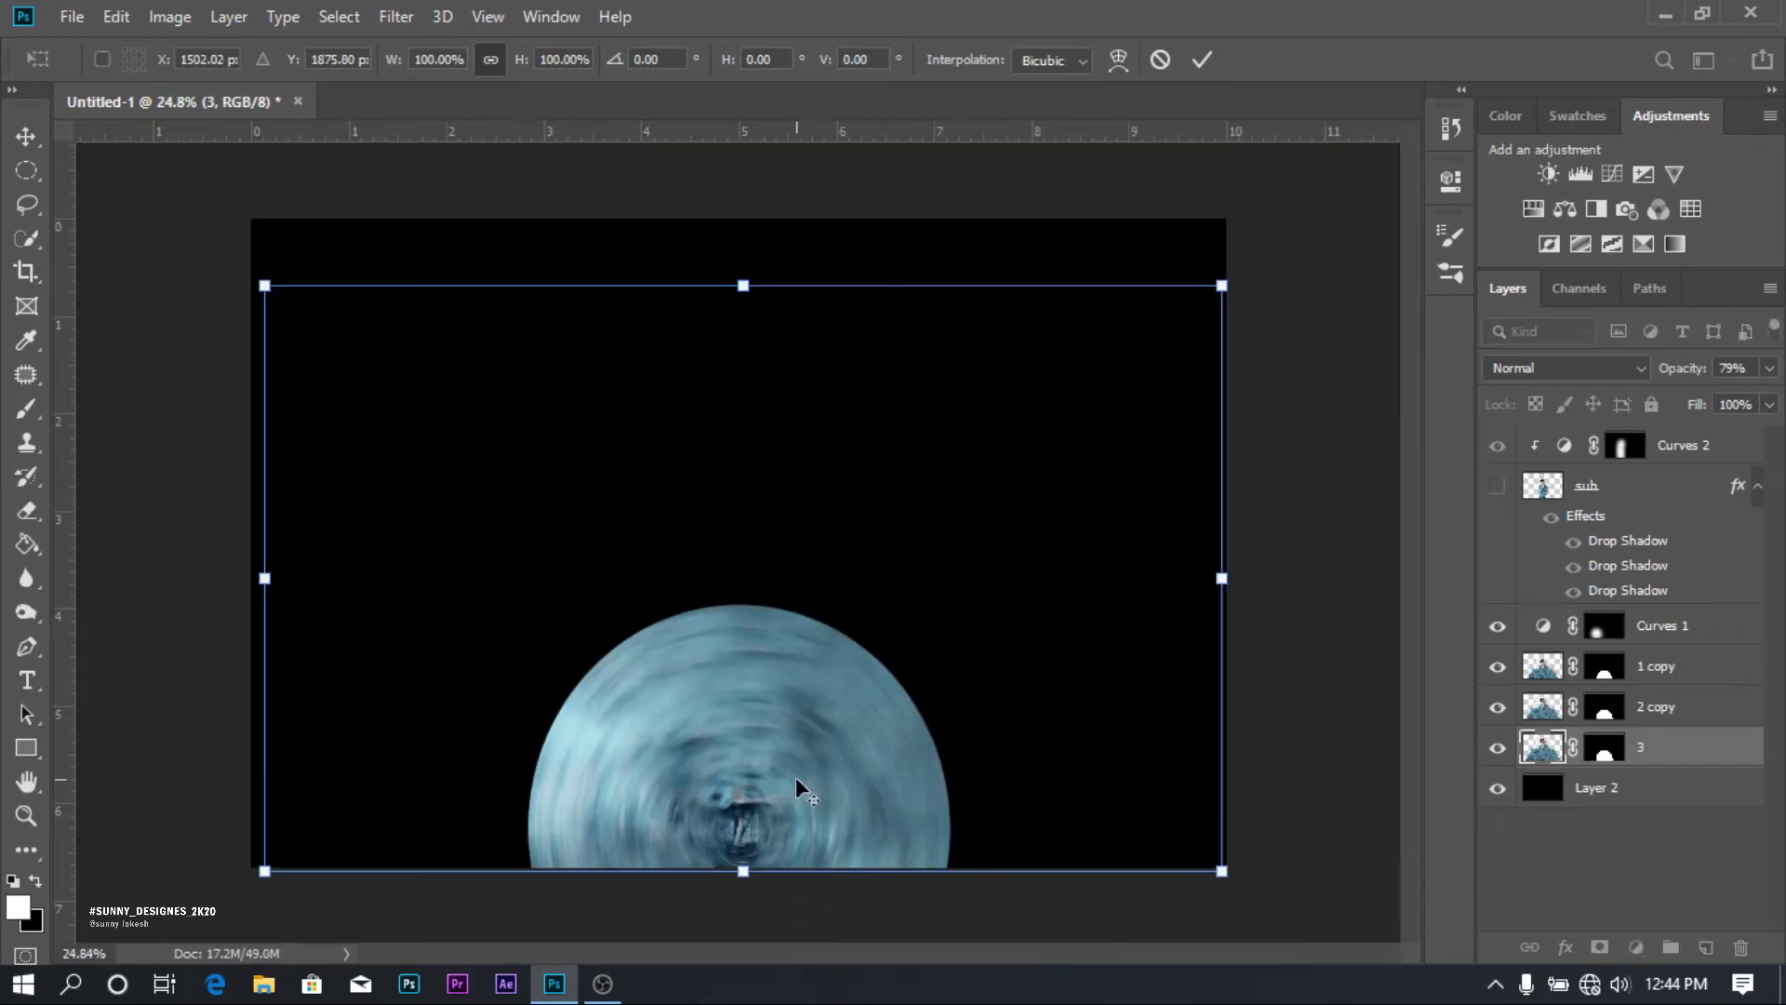
{"action": "left_click_drag", "start_coordinate": [744, 307], "coordinate": [734, 221]}
{"action": "left_click", "coordinate": [1202, 61]}
{"action": "key", "text": "b"}
{"action": "key", "text": "ctrl+0"}
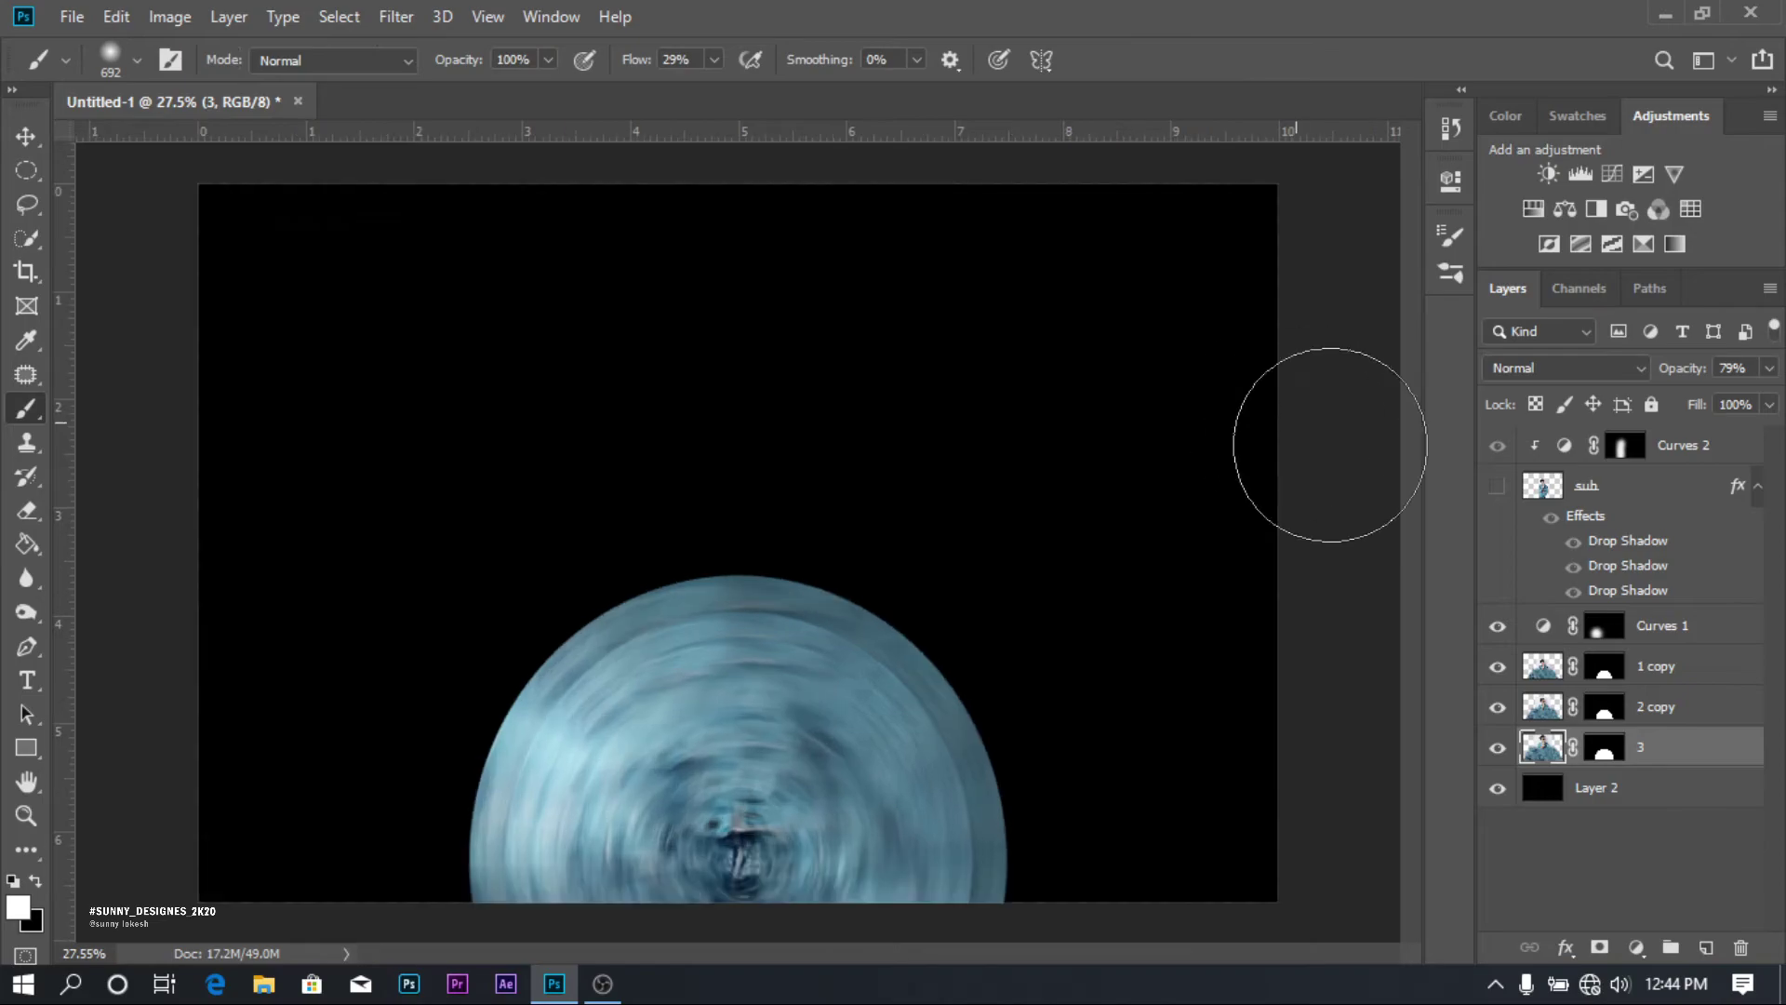
{"action": "left_click_drag", "start_coordinate": [1746, 398], "coordinate": [1719, 405]}
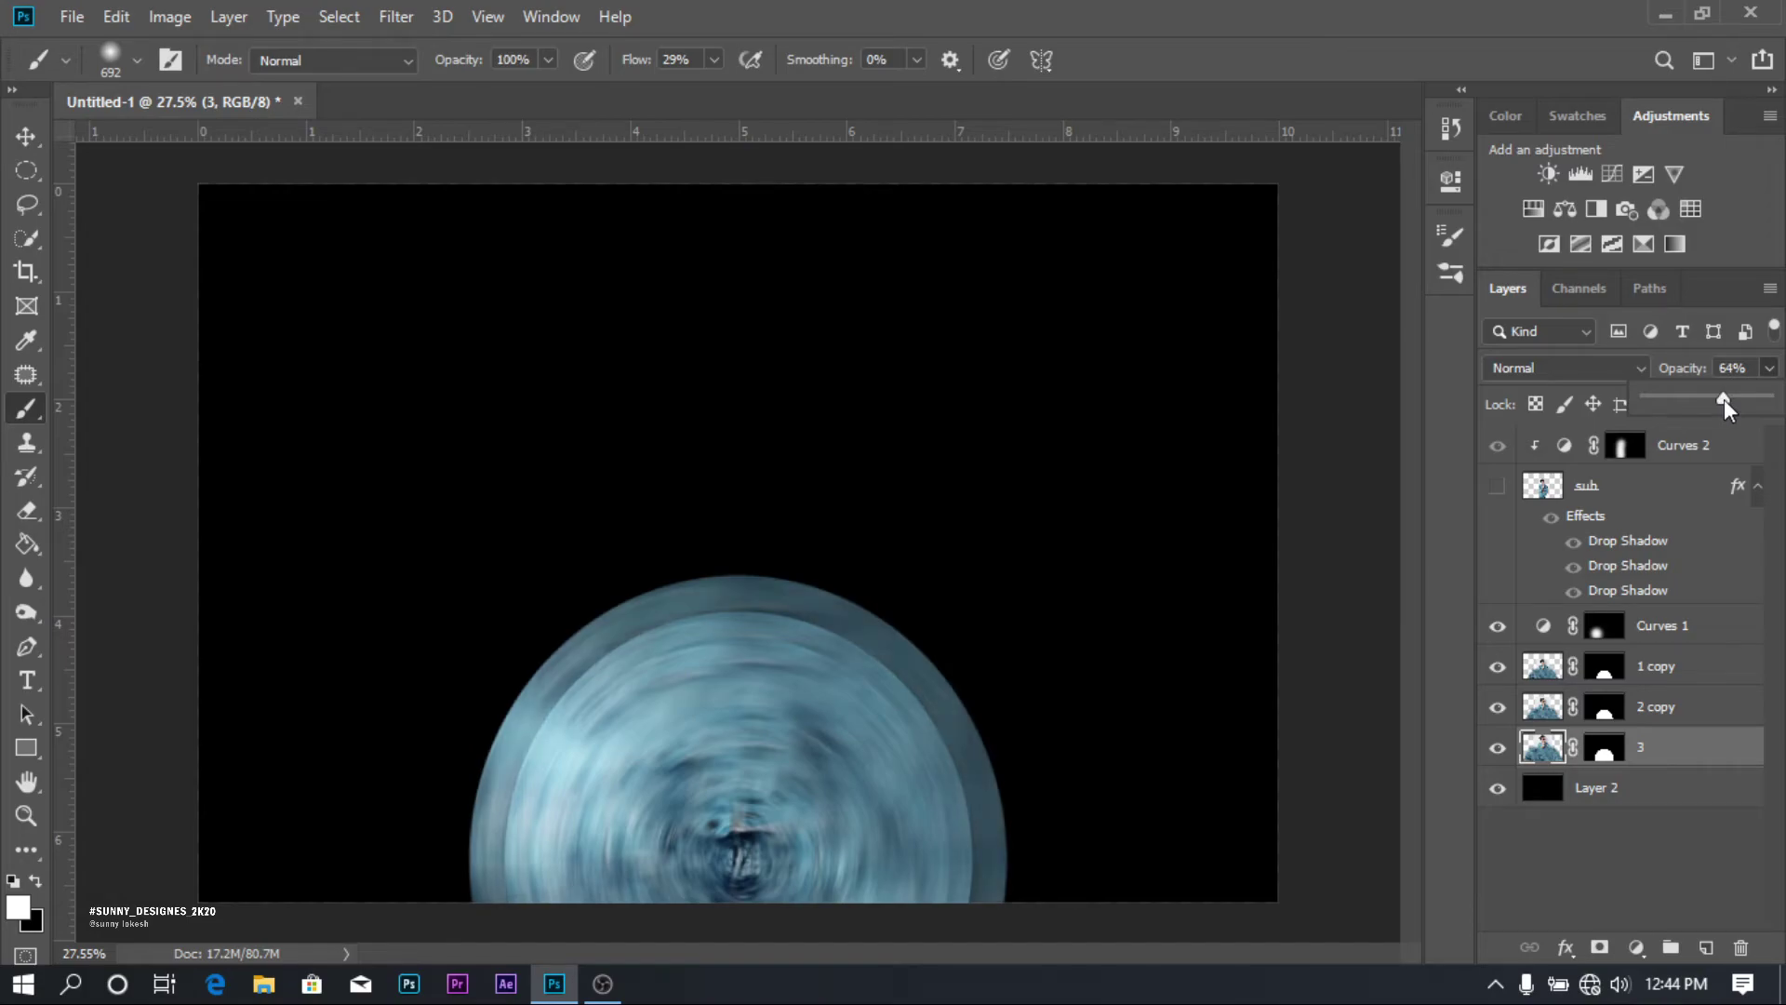
{"action": "left_click", "coordinate": [1665, 747]}
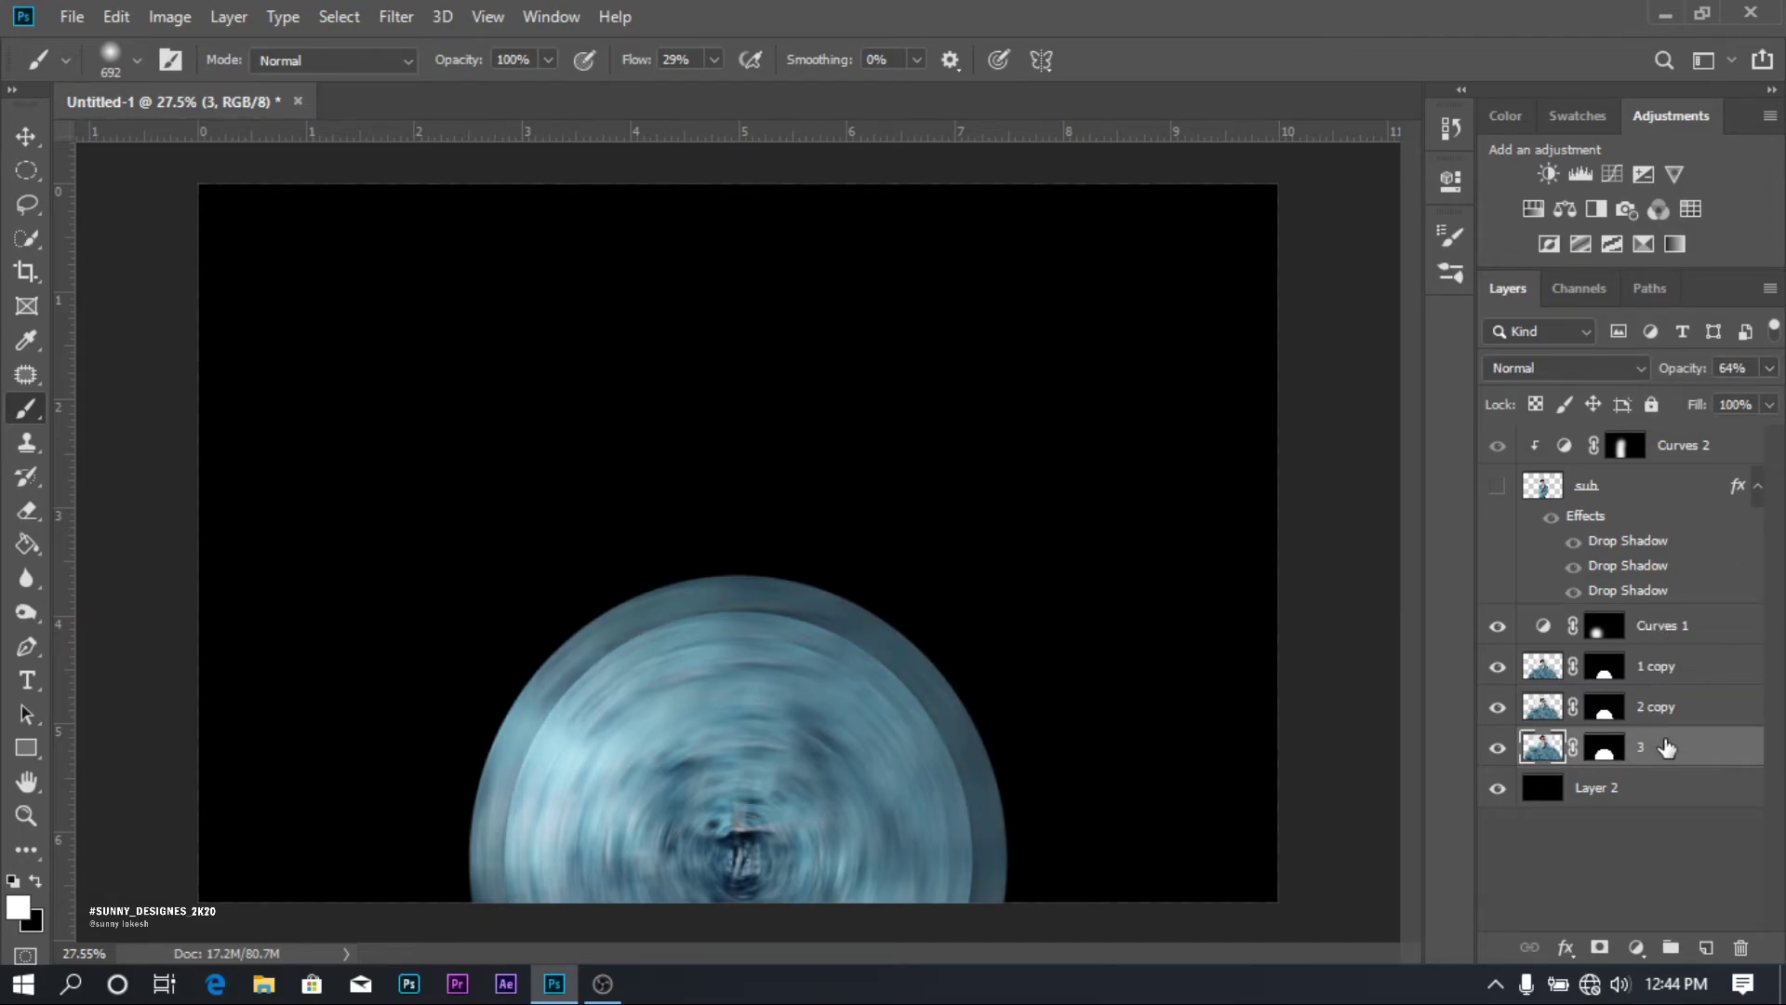
Duplicate layer 3 and rename the lower of the two disc layers as 4.
{"action": "left_click", "coordinate": [1655, 710]}
{"action": "left_click", "coordinate": [1688, 670]}
{"action": "left_click", "coordinate": [1689, 747]}
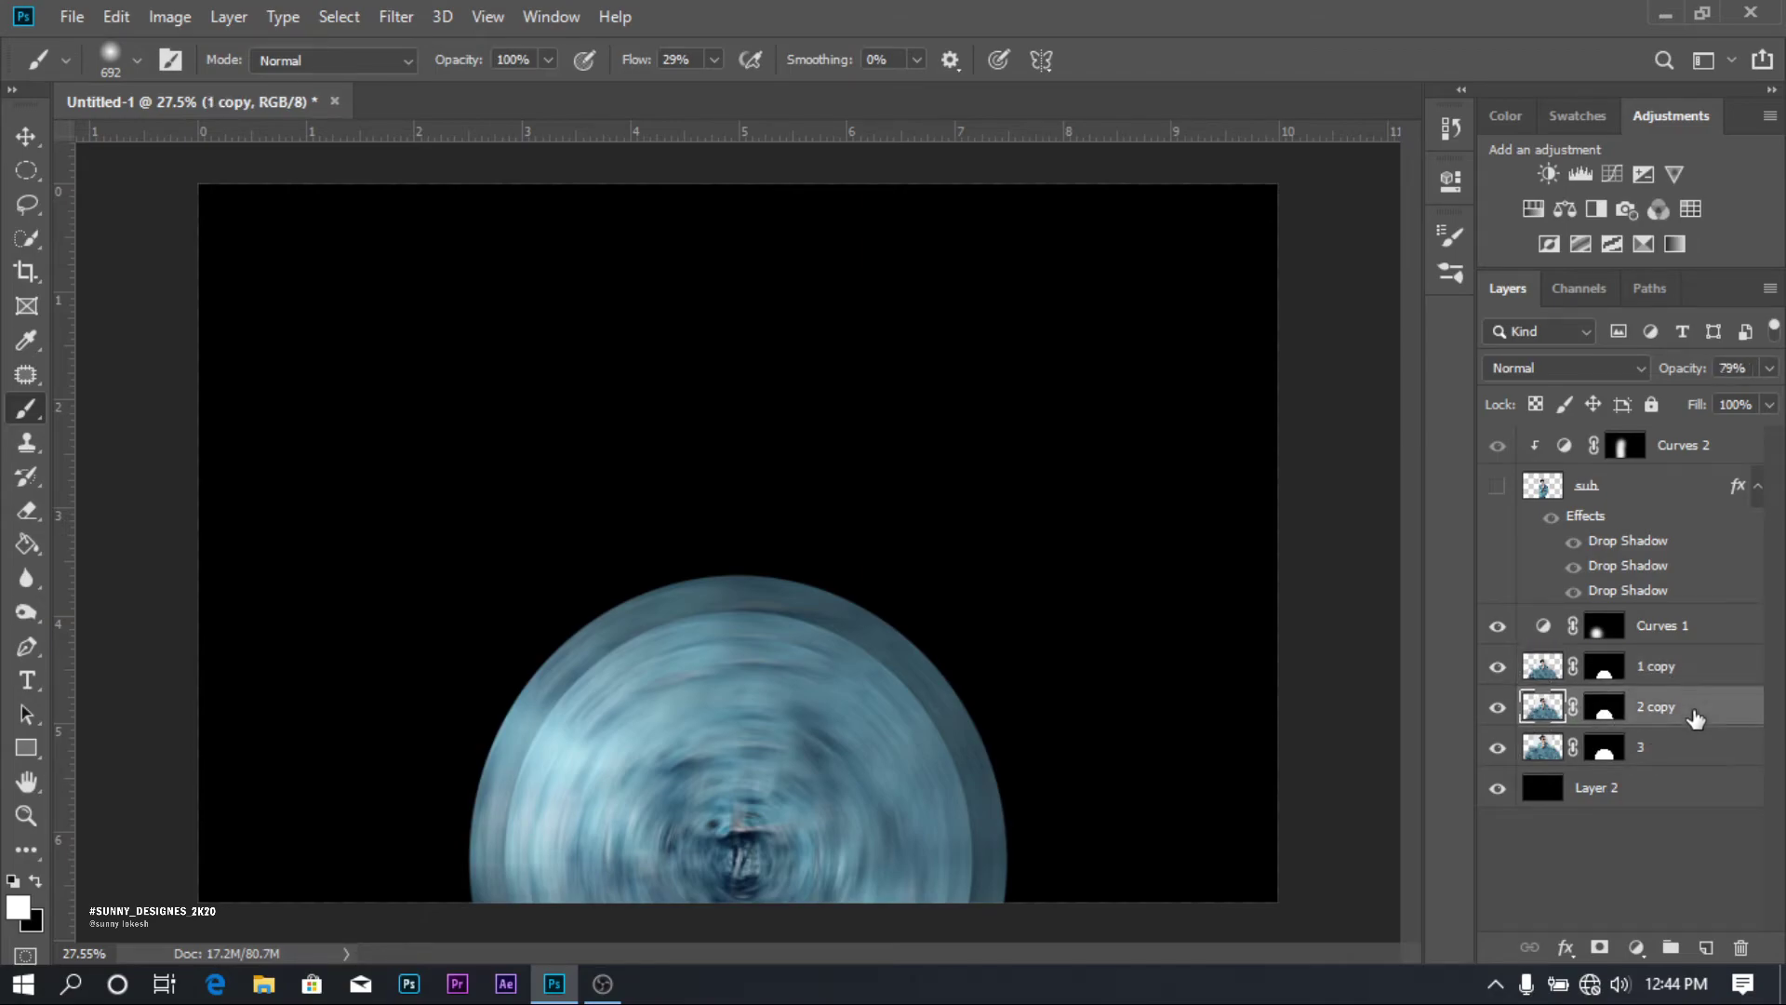
{"action": "key", "text": "ctrl+j"}
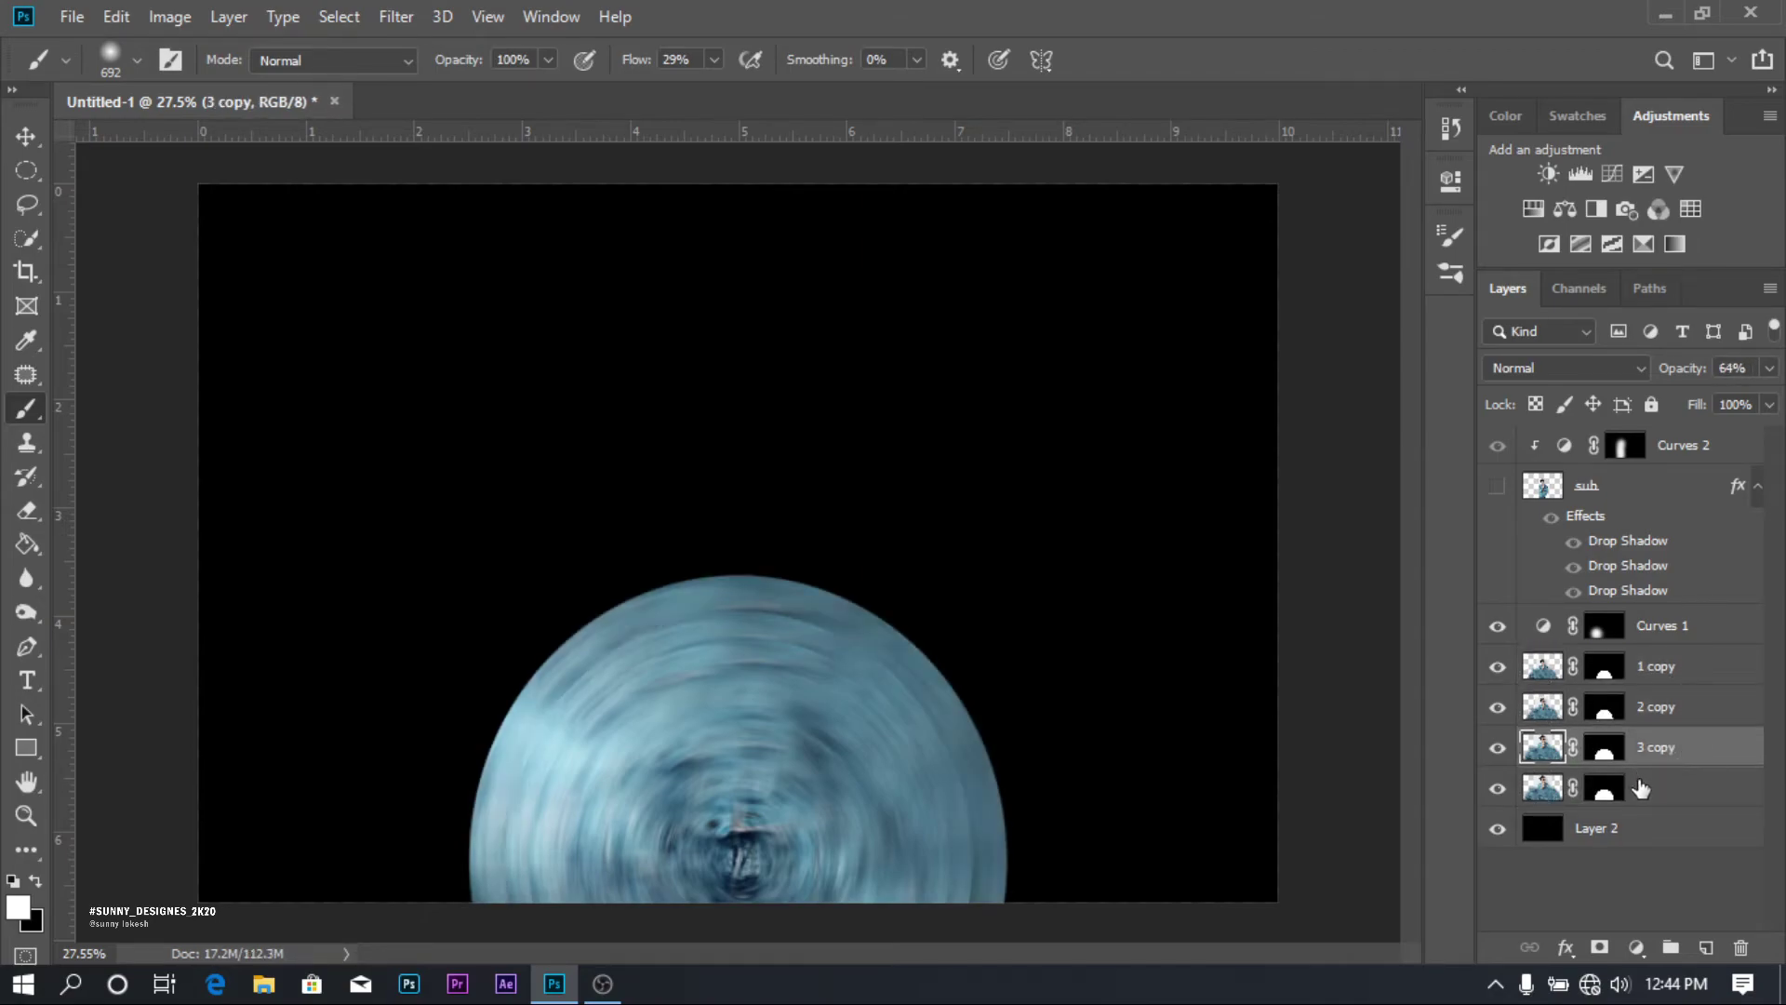
{"action": "double_click", "coordinate": [1640, 788]}
{"action": "type", "text": "4"}
{"action": "key", "text": "Return"}
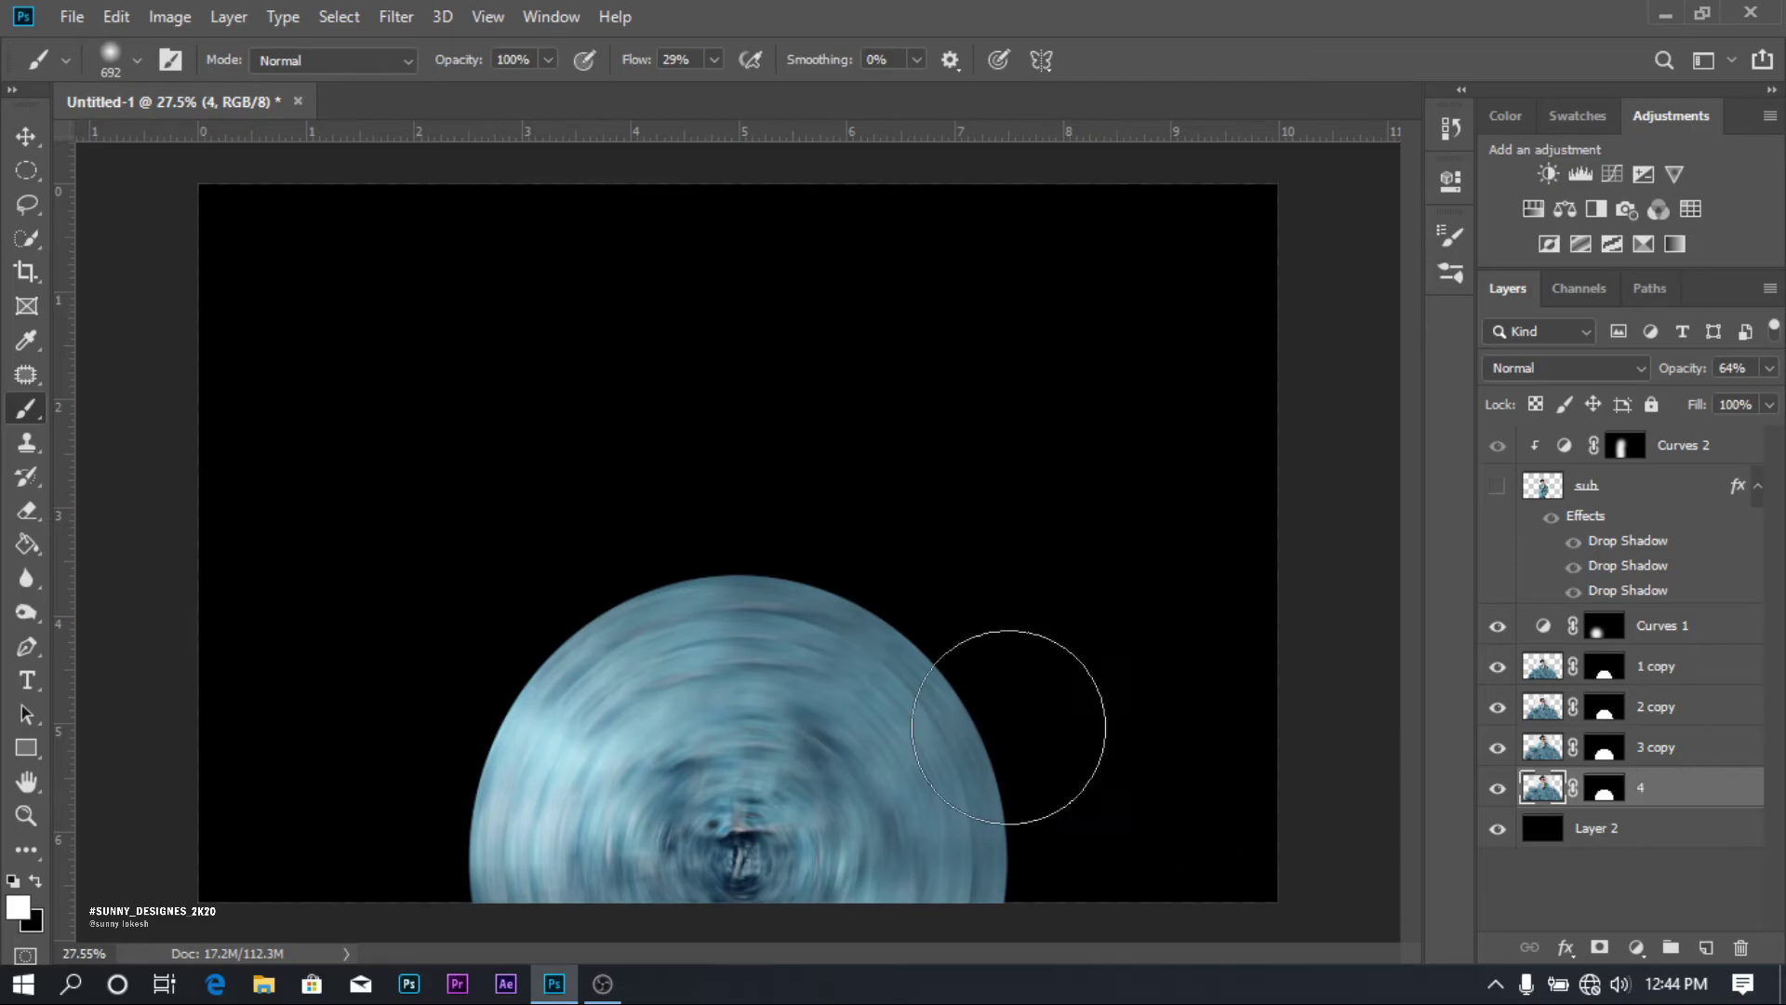
Enlarge layer 4's disc around the blur's centre so a ring extends past layer 3, and set its opacity to 50%.
{"action": "scroll", "coordinate": [1023, 688], "scroll_direction": "up", "scroll_amount": 1}
{"action": "key", "text": "ctrl+t"}
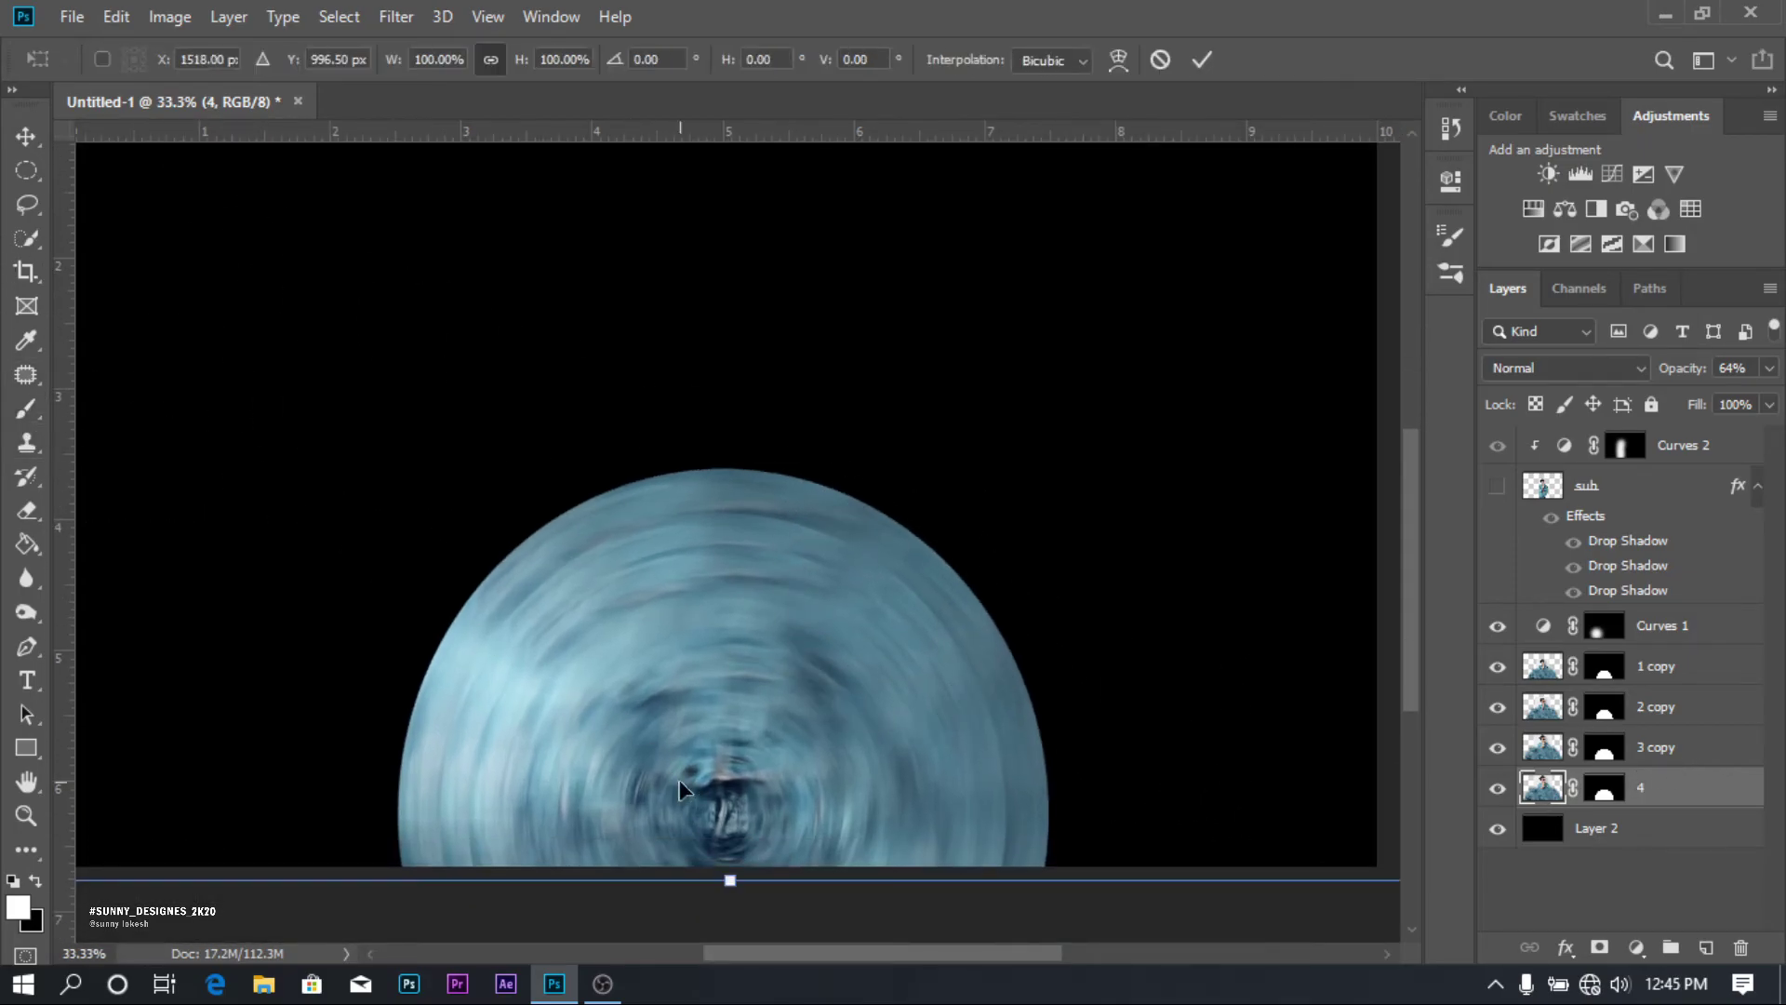
{"action": "scroll", "coordinate": [728, 812], "scroll_direction": "up", "scroll_amount": 1}
{"action": "scroll", "coordinate": [728, 781], "scroll_direction": "down", "scroll_amount": 2}
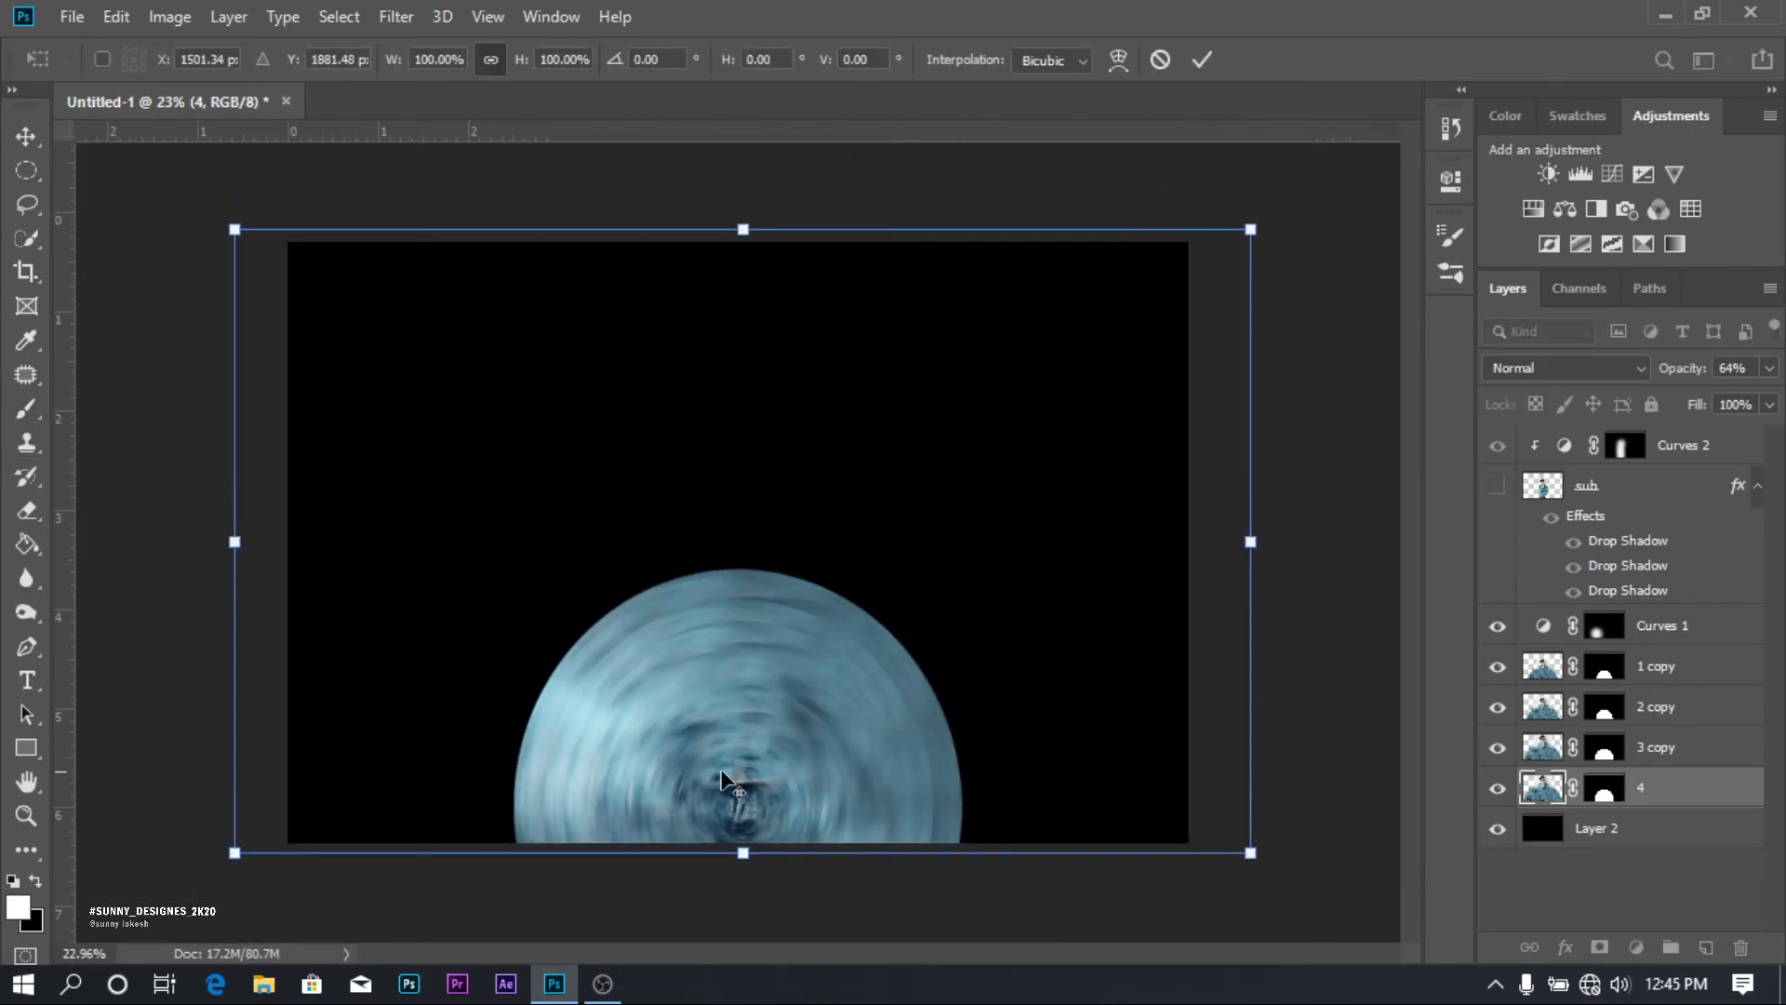
{"action": "left_click_drag", "start_coordinate": [739, 224], "coordinate": [751, 132]}
{"action": "key", "text": "b"}
{"action": "scroll", "coordinate": [1029, 527], "scroll_direction": "up", "scroll_amount": 1}
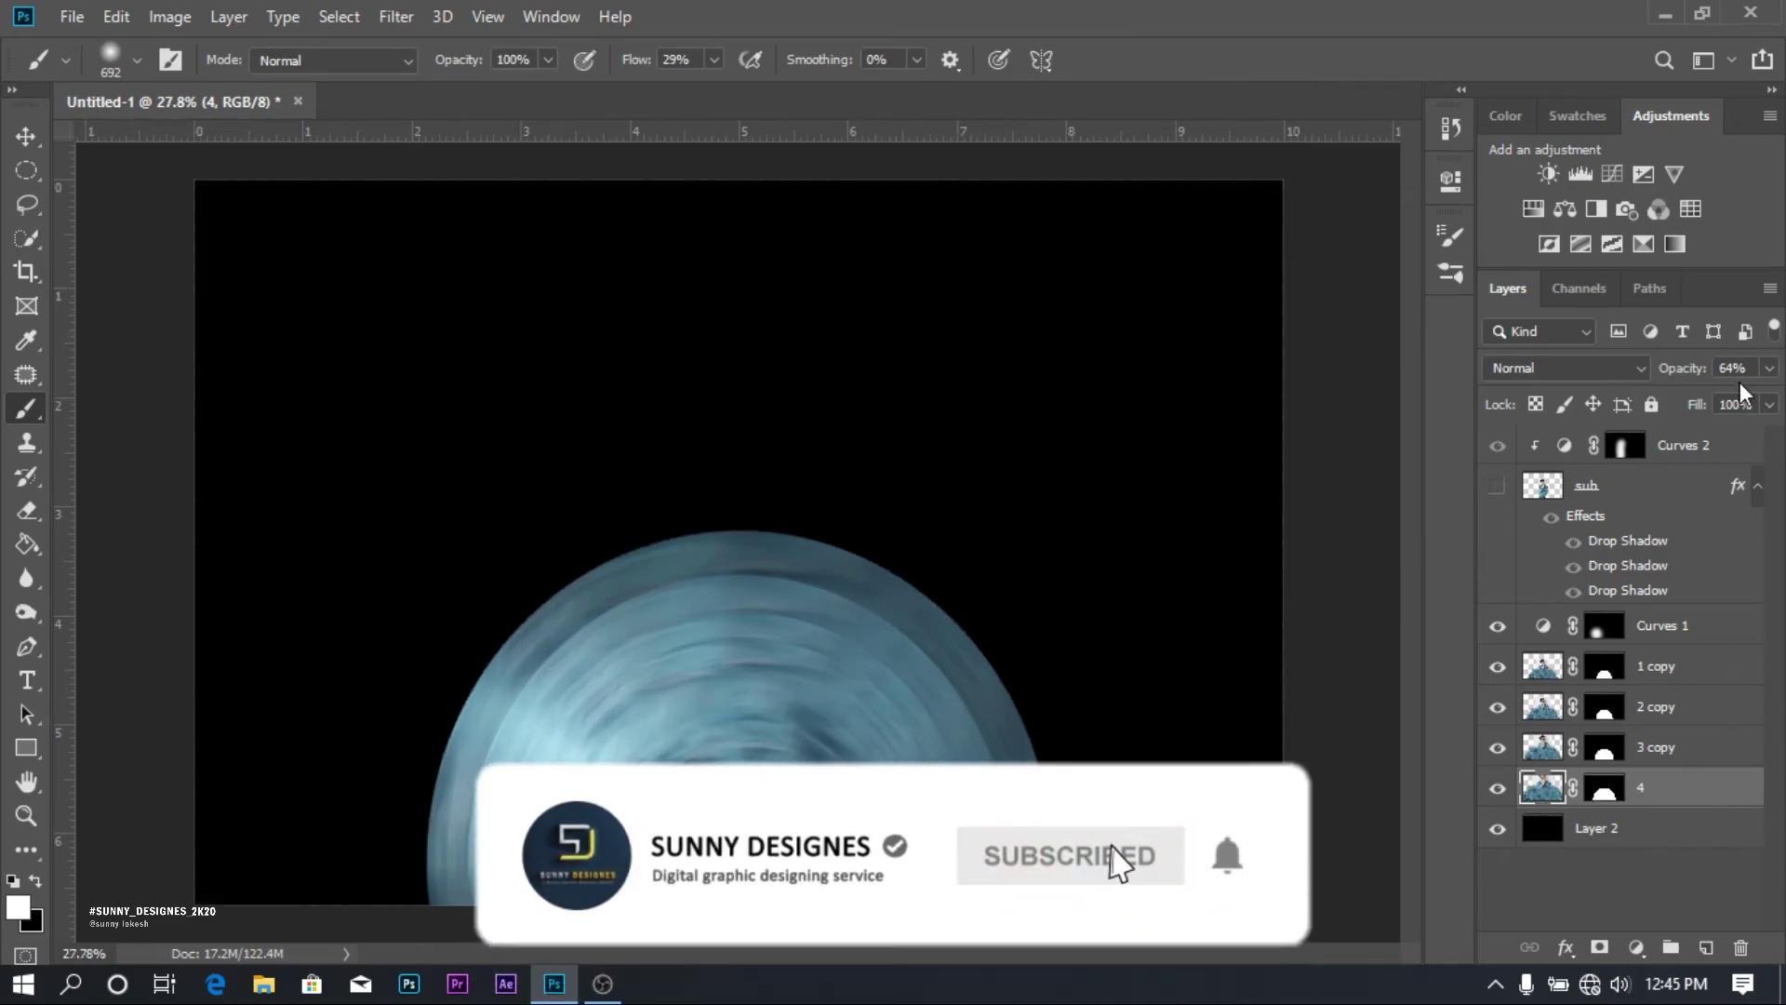
{"action": "left_click", "coordinate": [1769, 367]}
{"action": "left_click_drag", "start_coordinate": [1728, 400], "coordinate": [1712, 404]}
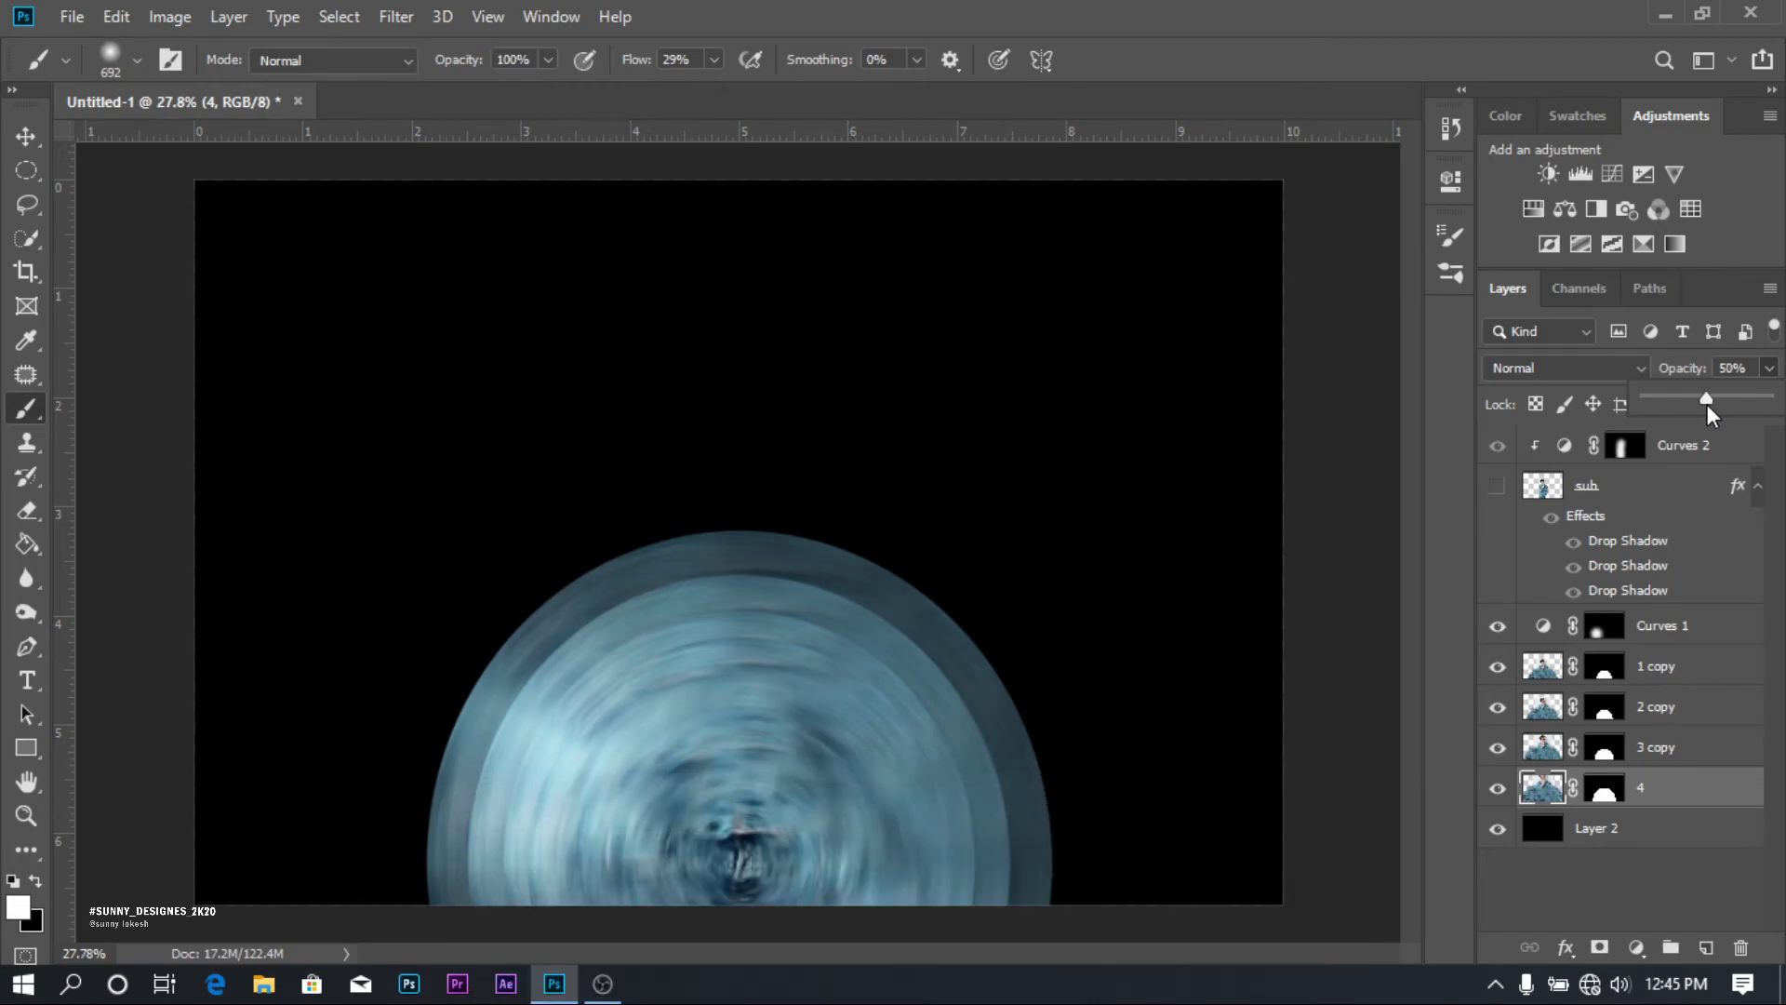
{"action": "left_click", "coordinate": [1673, 805]}
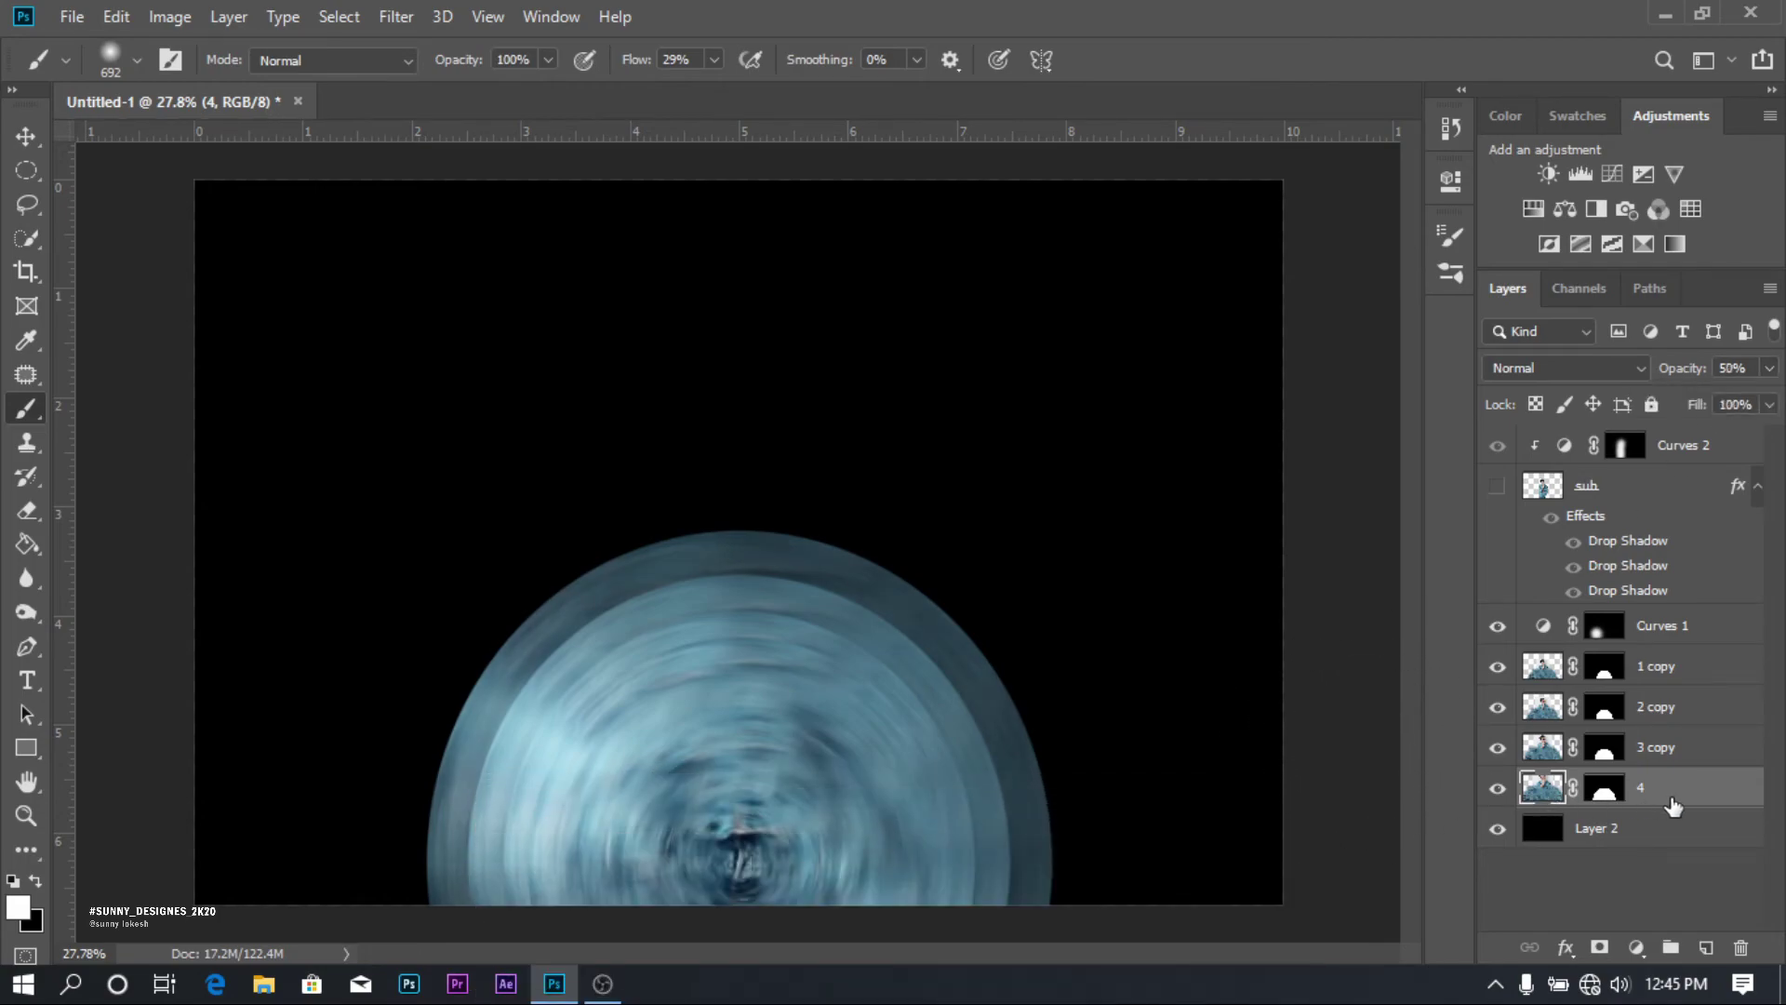
Duplicate layer 4 and rename the lower of the two disc layers as 5.
{"action": "key", "text": "ctrl+j"}
{"action": "double_click", "coordinate": [1643, 828]}
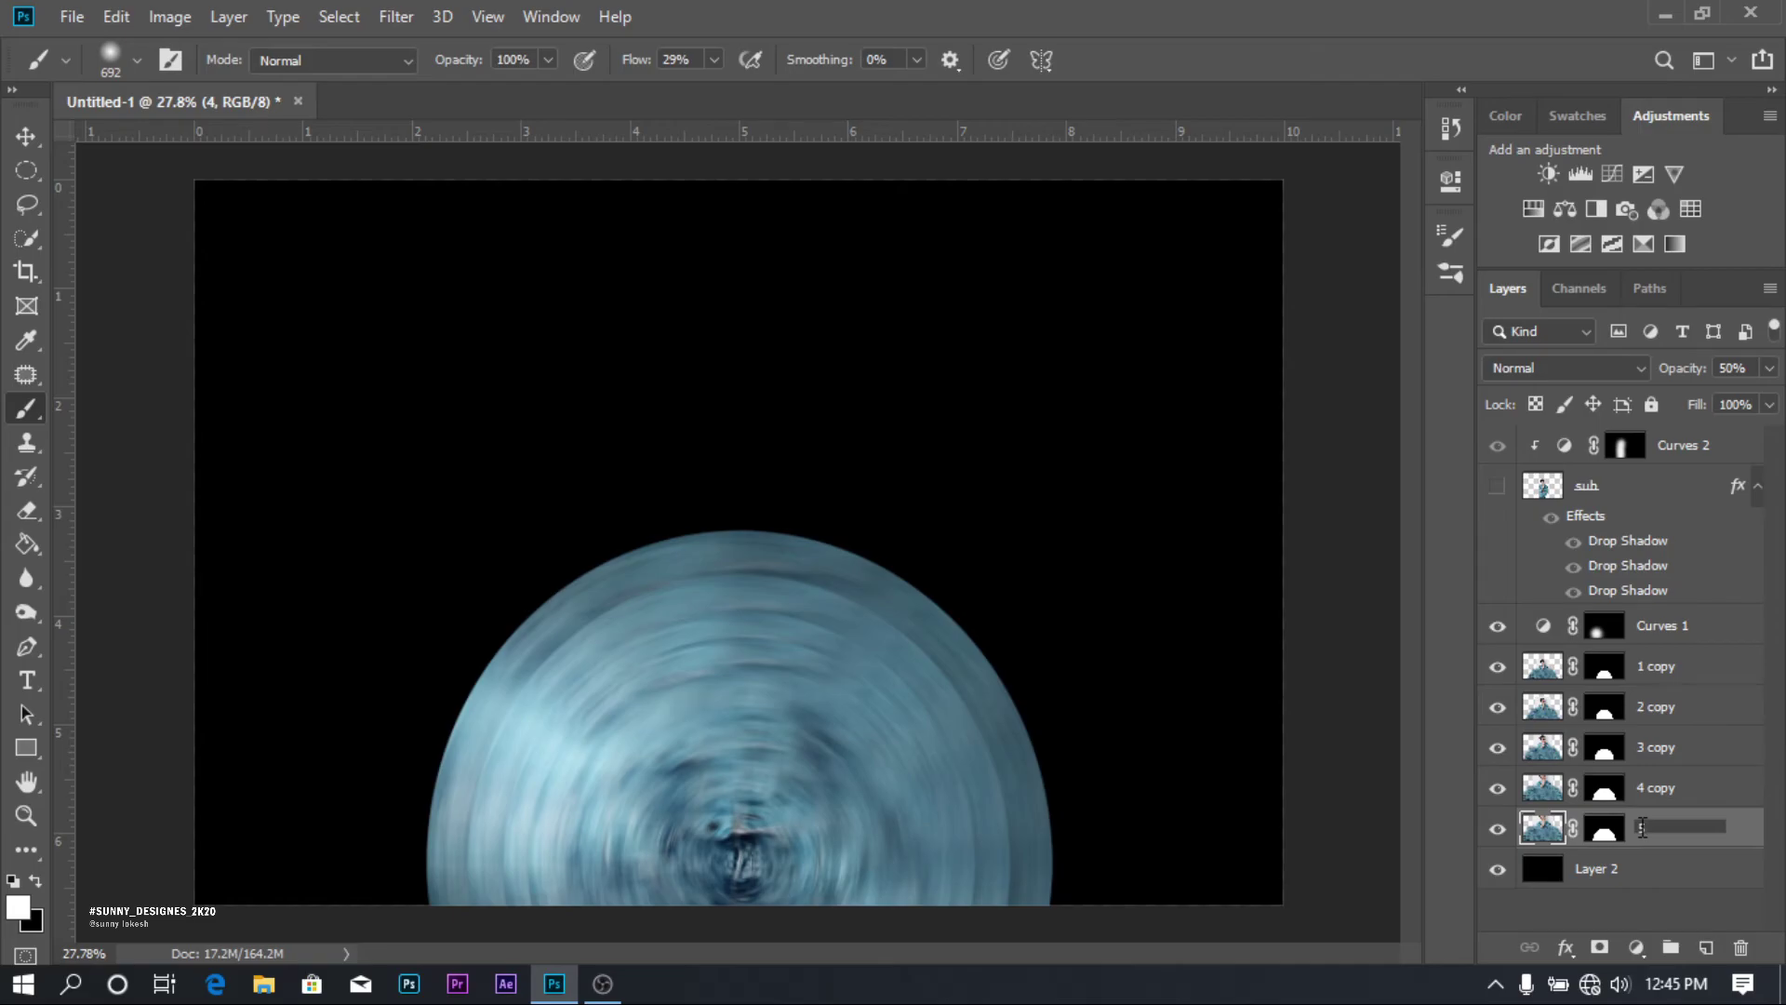
{"action": "type", "text": "5"}
{"action": "key", "text": "Return"}
Scale layer 5's disc up to about 116% around the blur's centre and set its opacity to 37%.
{"action": "key", "text": "ctrl+t"}
{"action": "scroll", "coordinate": [735, 839], "scroll_direction": "up", "scroll_amount": 3}
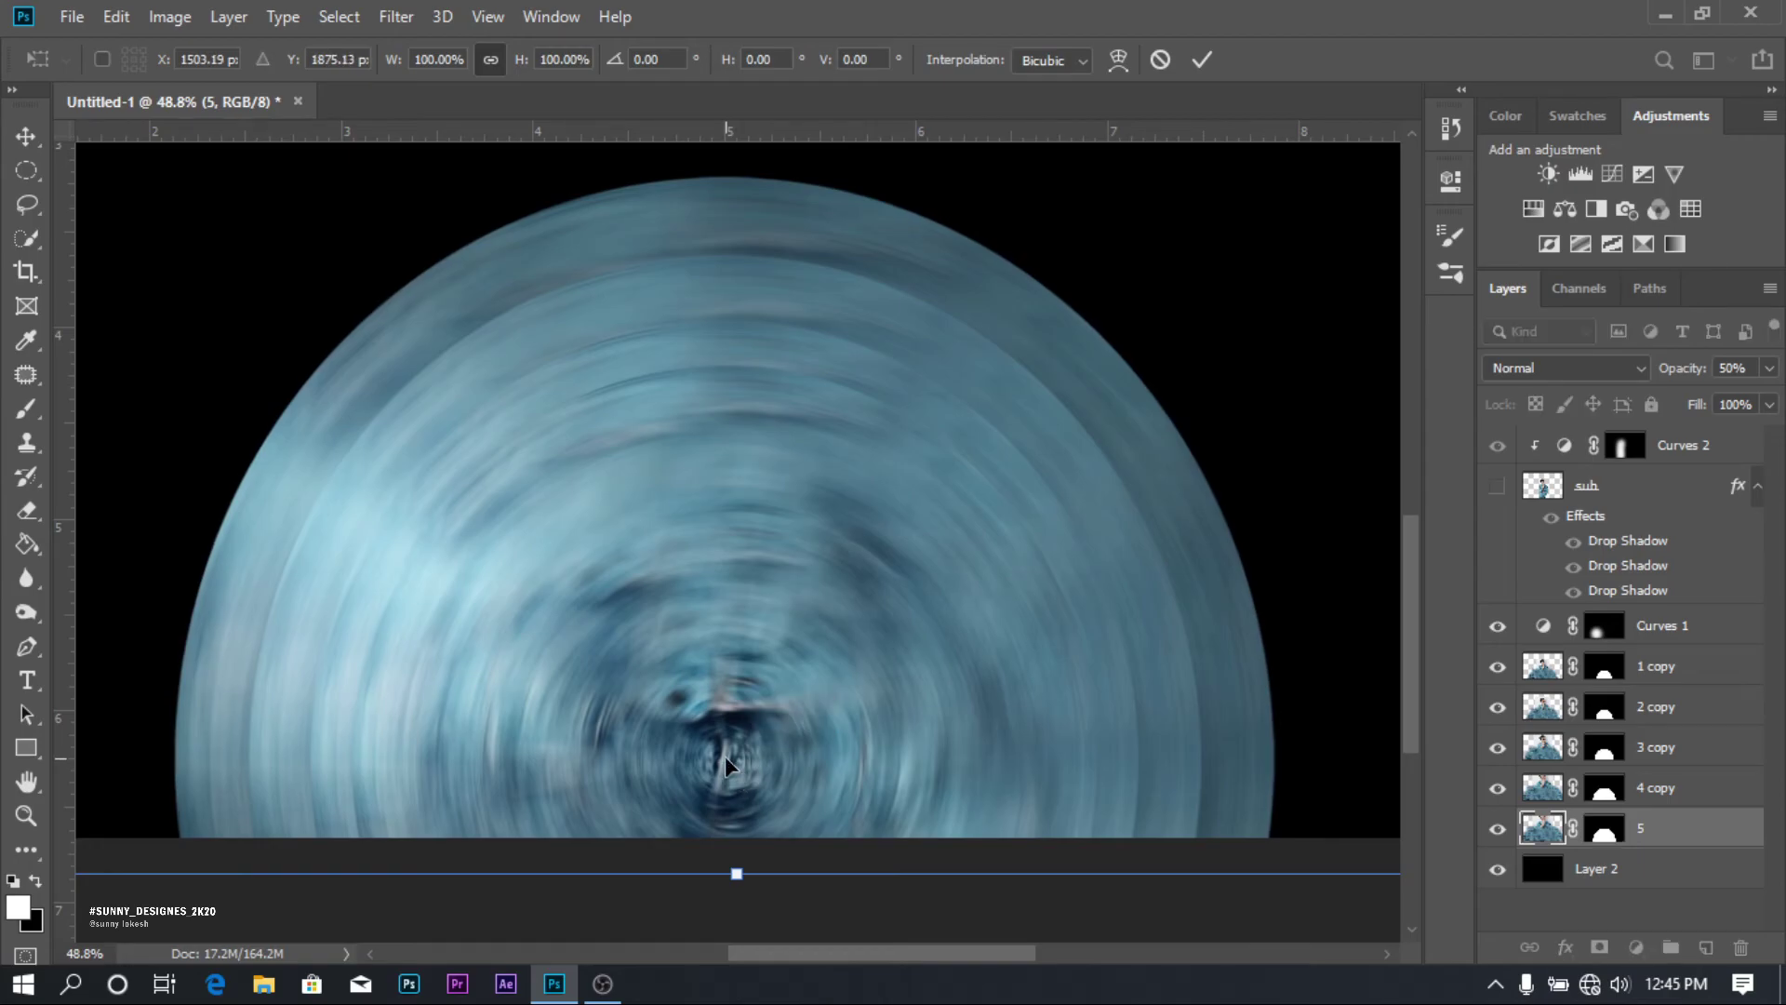
{"action": "scroll", "coordinate": [724, 756], "scroll_direction": "down", "scroll_amount": 5}
{"action": "left_click_drag", "start_coordinate": [745, 240], "coordinate": [745, 158]}
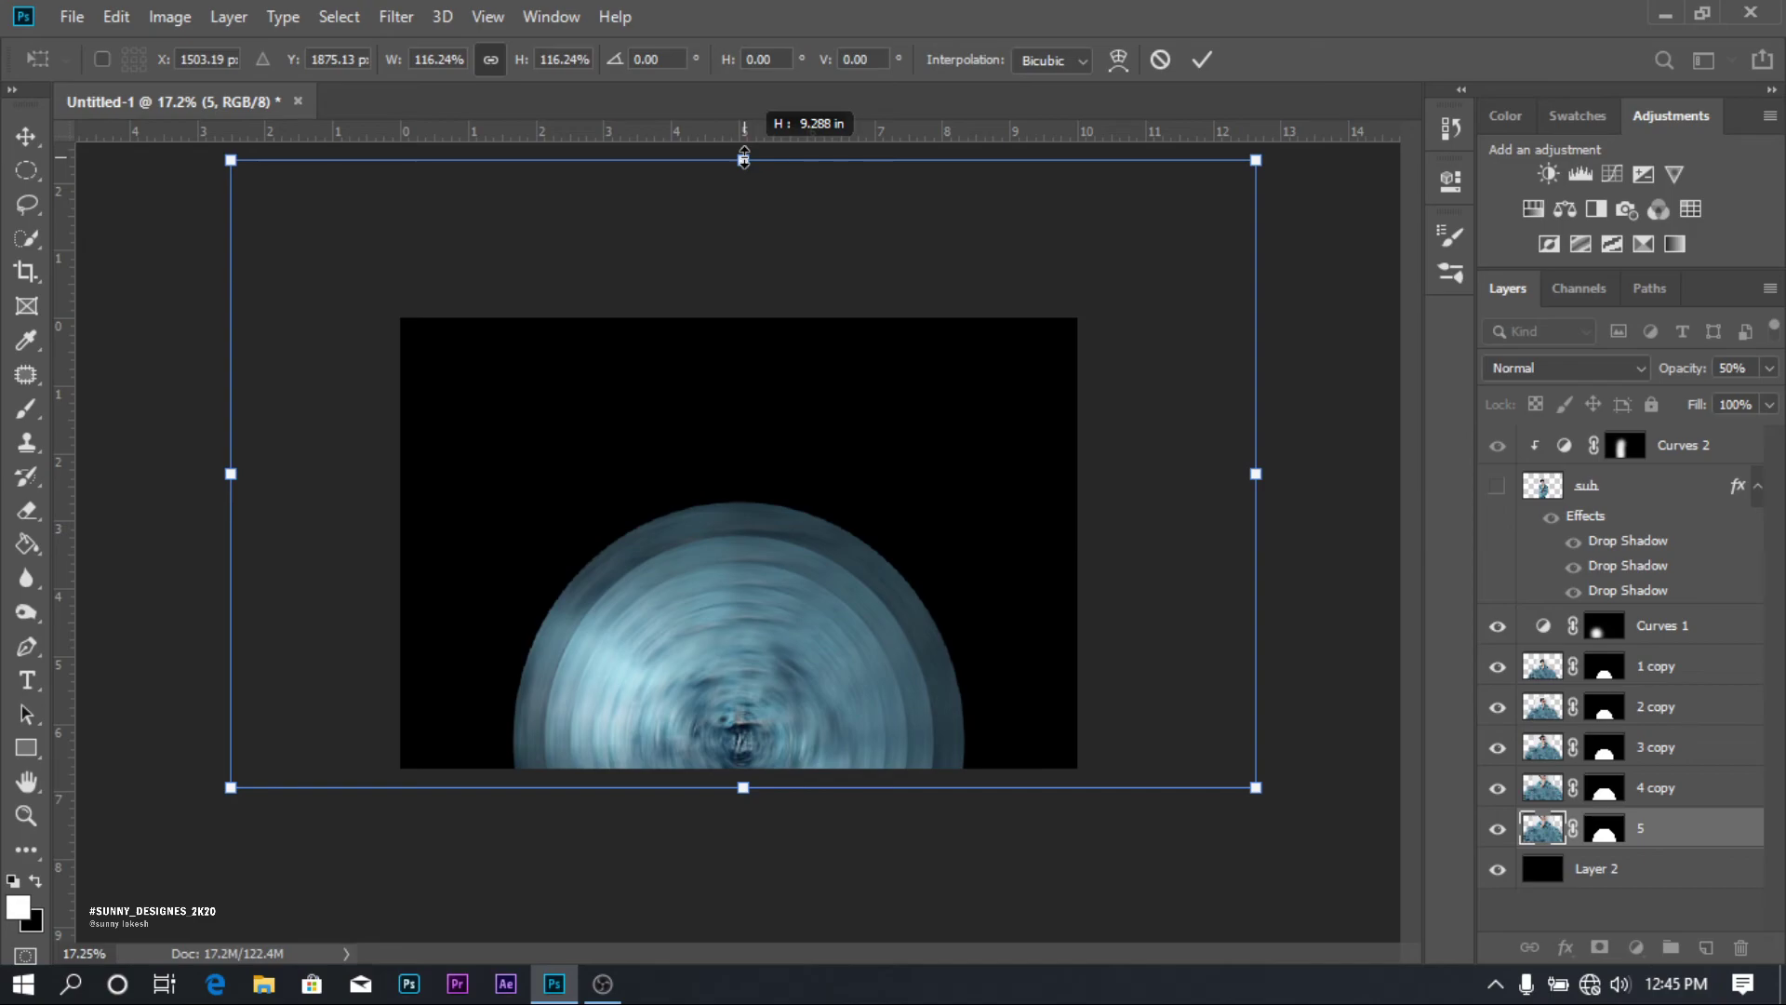
{"action": "left_click", "coordinate": [1203, 60]}
{"action": "key", "text": "b"}
{"action": "key", "text": "ctrl+0"}
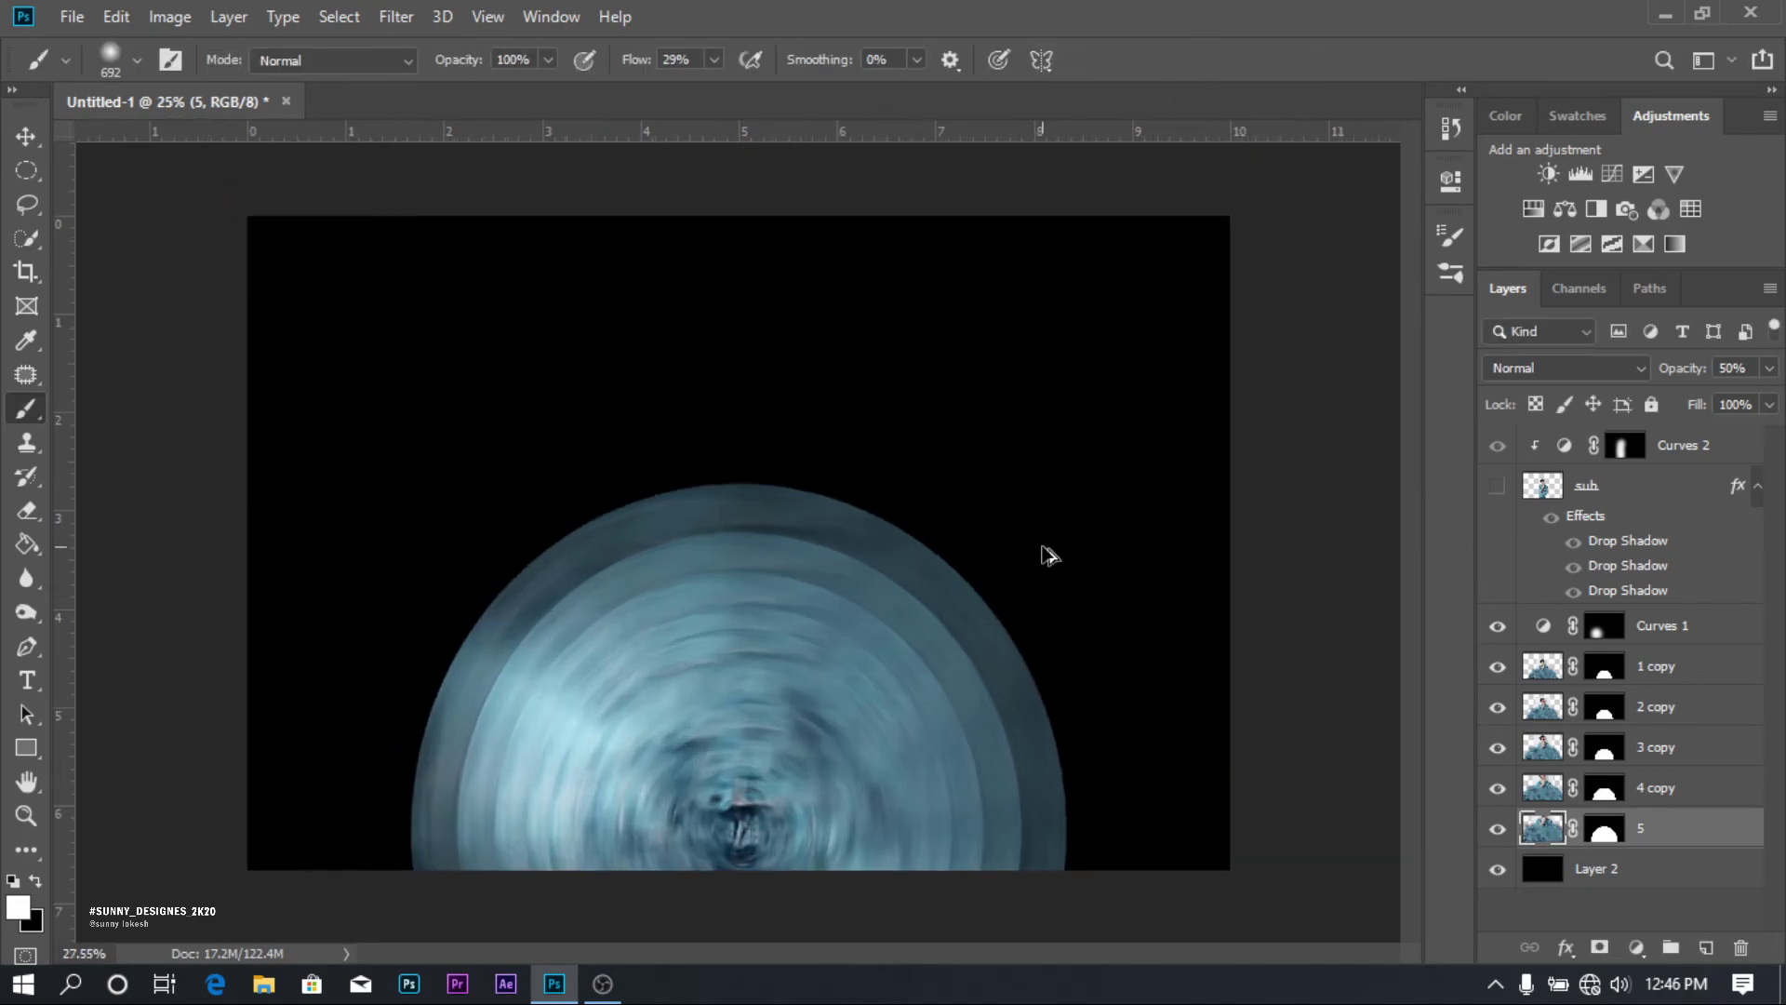
{"action": "left_click", "coordinate": [1769, 369]}
{"action": "left_click_drag", "start_coordinate": [1705, 400], "coordinate": [1694, 404]}
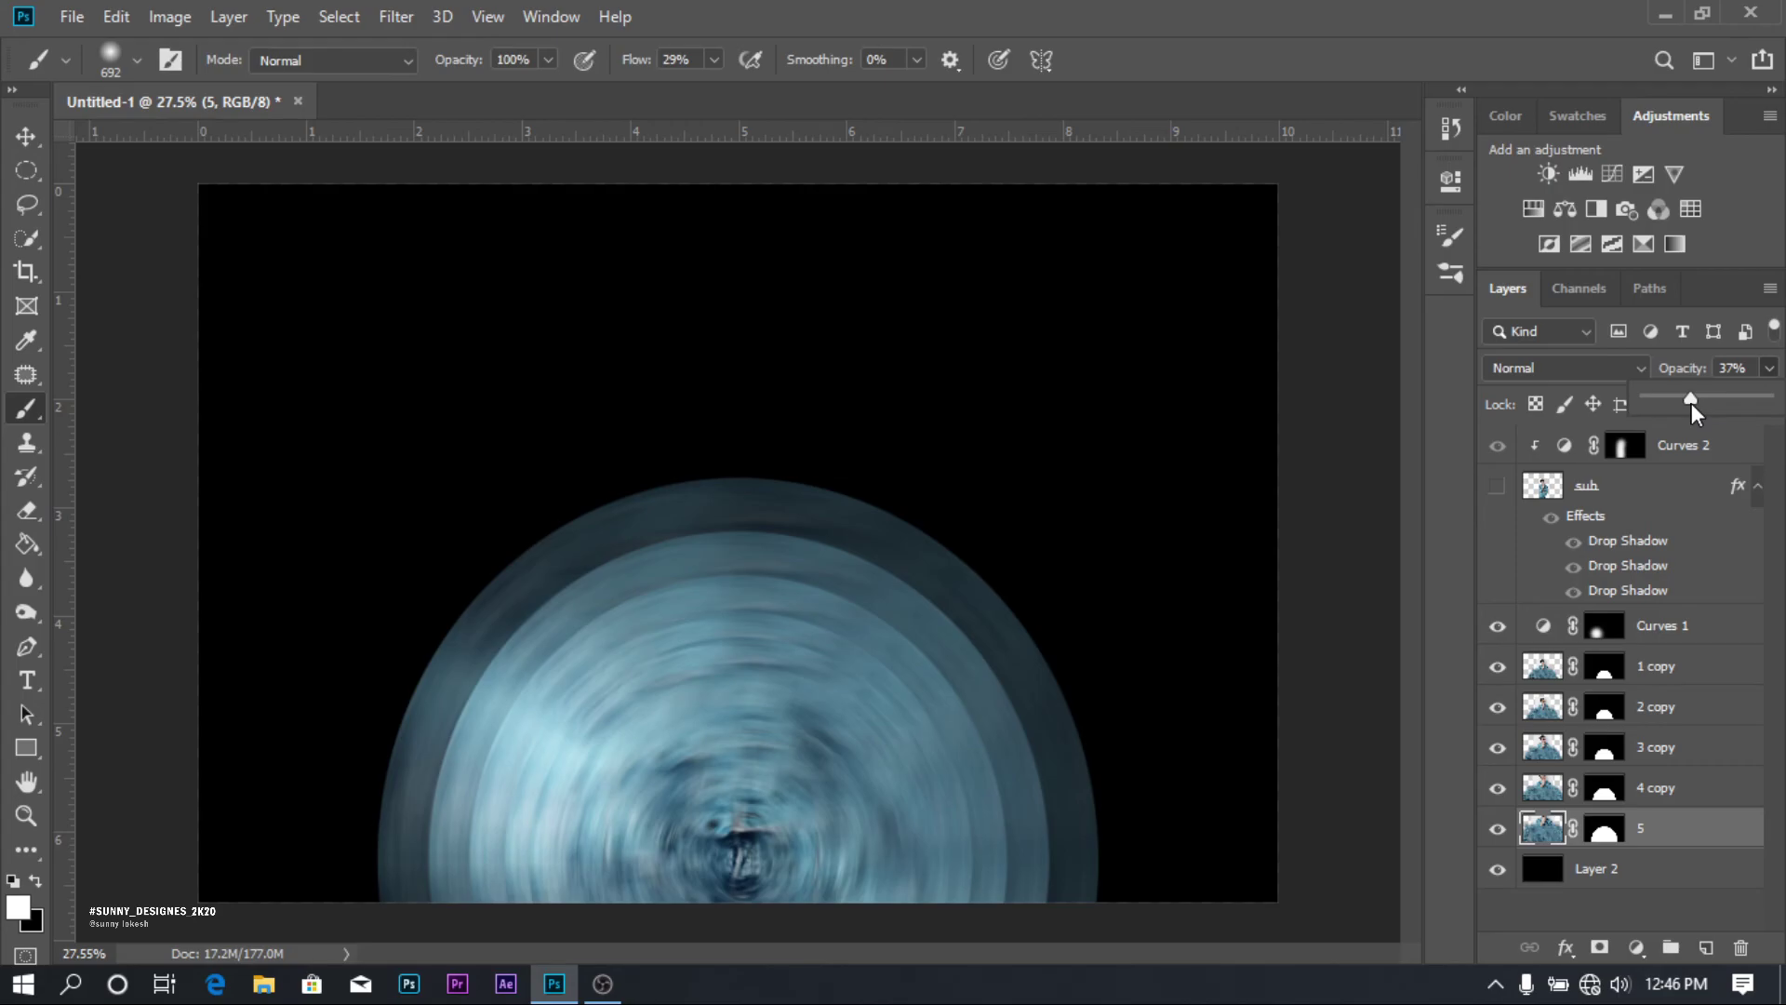
Show the sub layer with the cut-out man in front of the discs again.
{"action": "left_click", "coordinate": [1500, 488]}
{"action": "scroll", "coordinate": [1240, 846], "scroll_direction": "down", "scroll_amount": 2}
{"action": "scroll", "coordinate": [1240, 846], "scroll_direction": "up", "scroll_amount": 1}
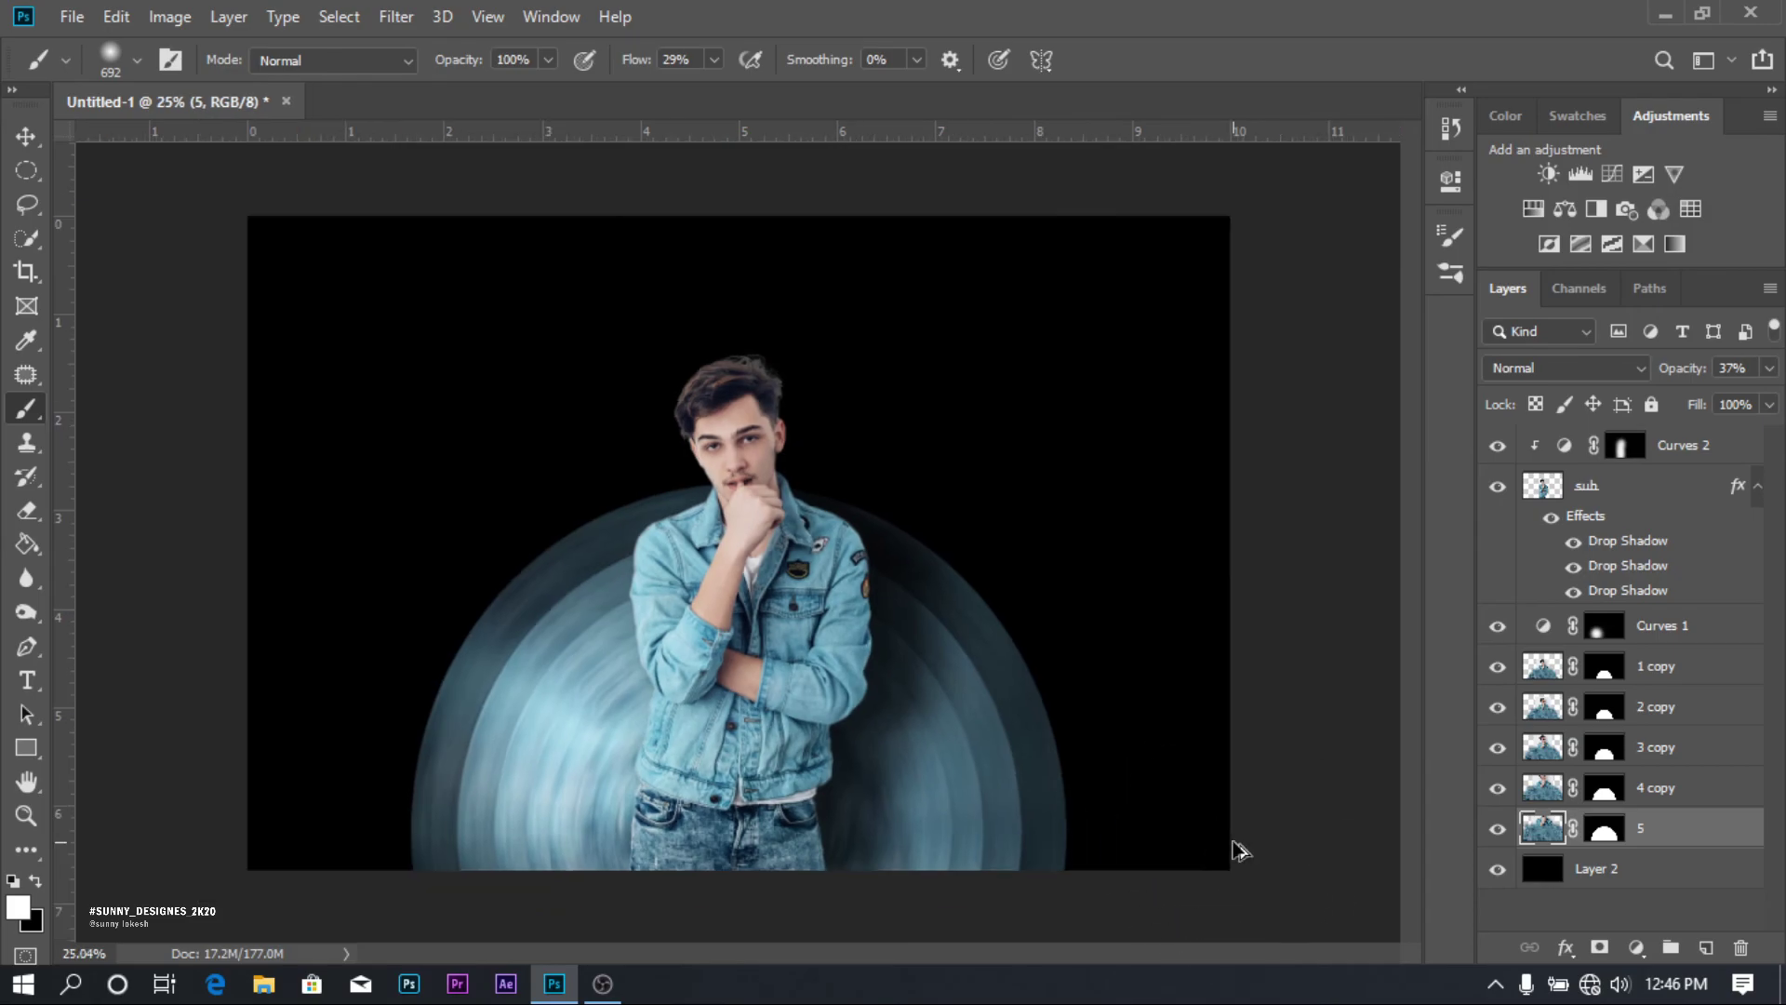